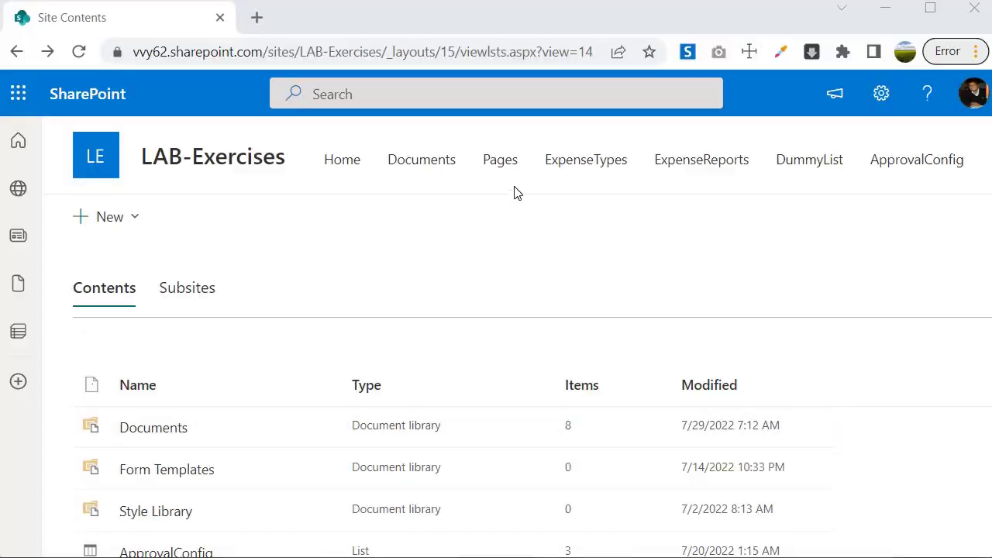
Step: Create a blank list named FlowsErrorLogList on the LAB-Exercises site
{"action": "left_click", "coordinate": [137, 223]}
{"action": "left_click", "coordinate": [100, 268]}
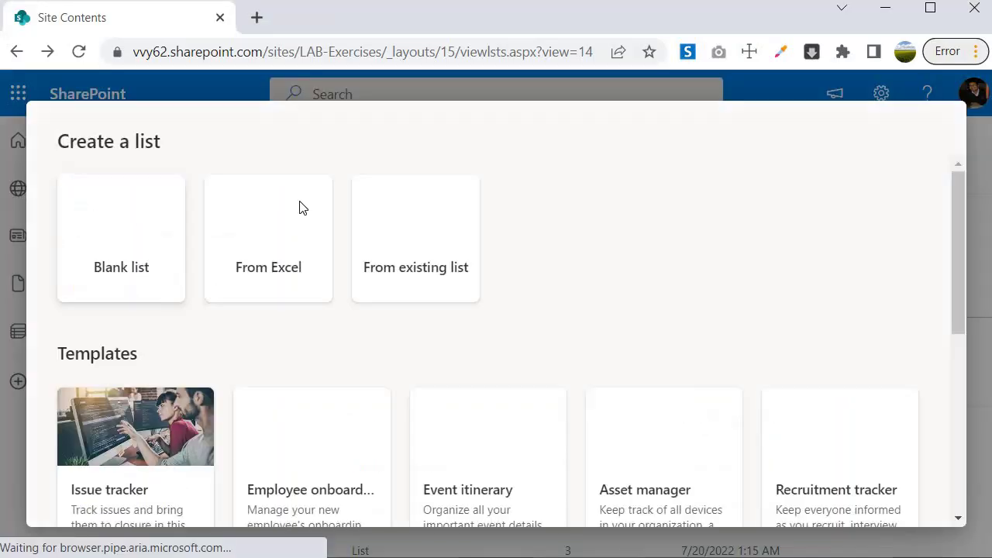
{"action": "left_click", "coordinate": [190, 233]}
{"action": "type", "text": "FlowLogList"}
{"action": "left_click", "coordinate": [295, 233]}
{"action": "type", "text": "ErrorLogLi"}
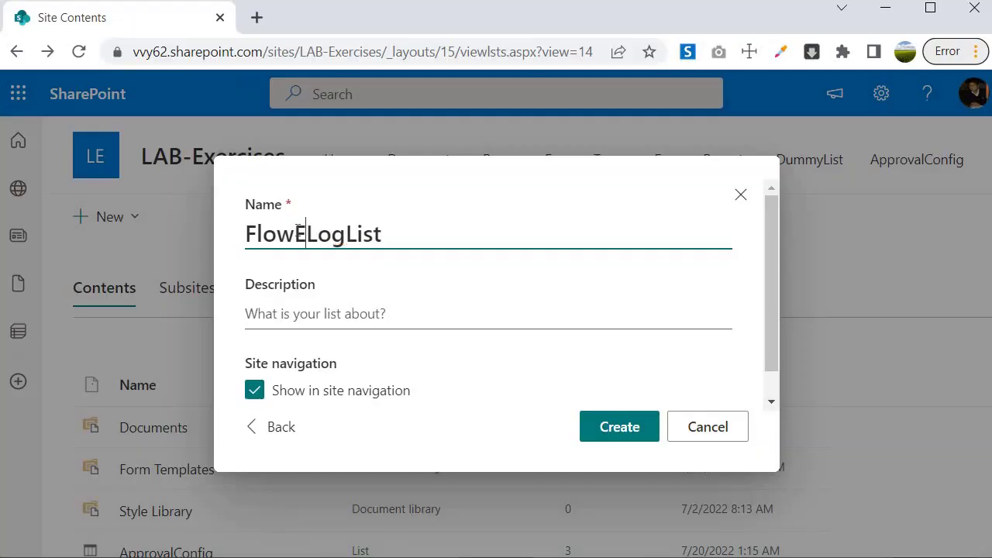
{"action": "type", "text": "sError"}
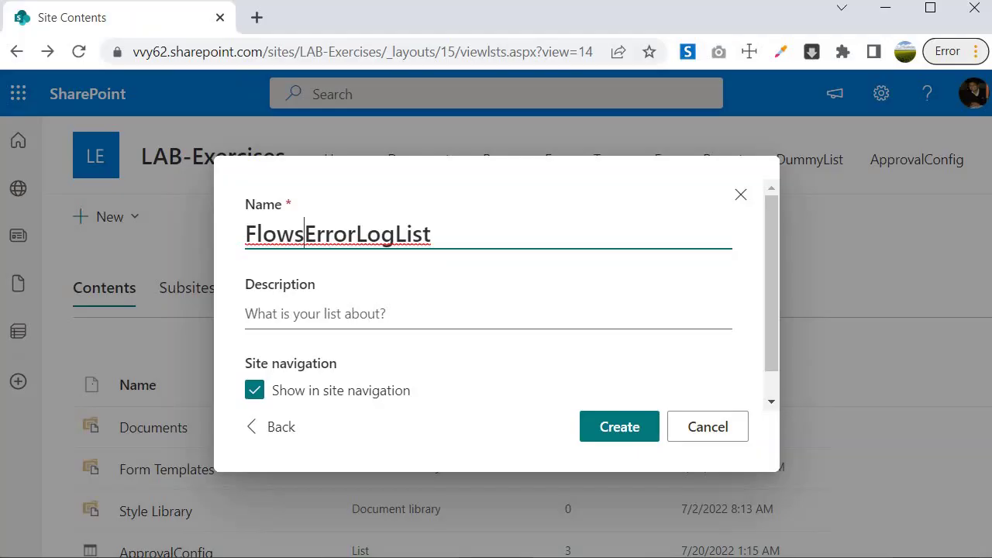
{"action": "left_click", "coordinate": [609, 429]}
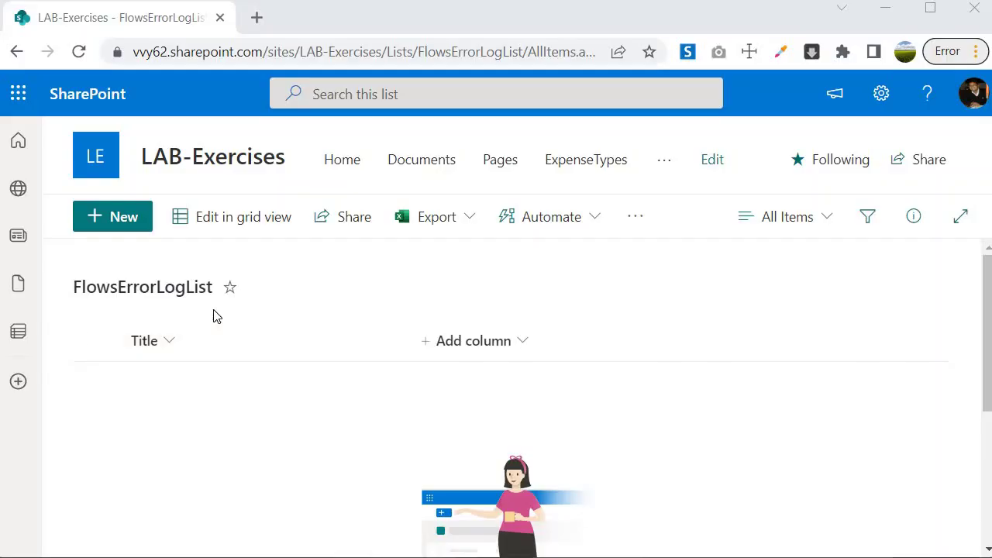
Step: Add a single line of text column named StepName to the FlowsErrorLogList list
{"action": "left_click", "coordinate": [519, 346]}
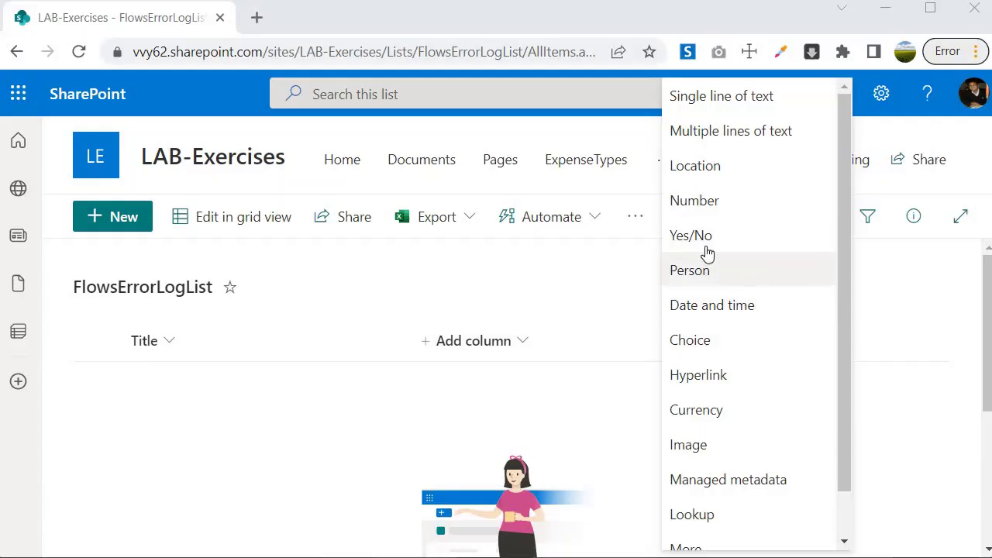
{"action": "left_click", "coordinate": [715, 100]}
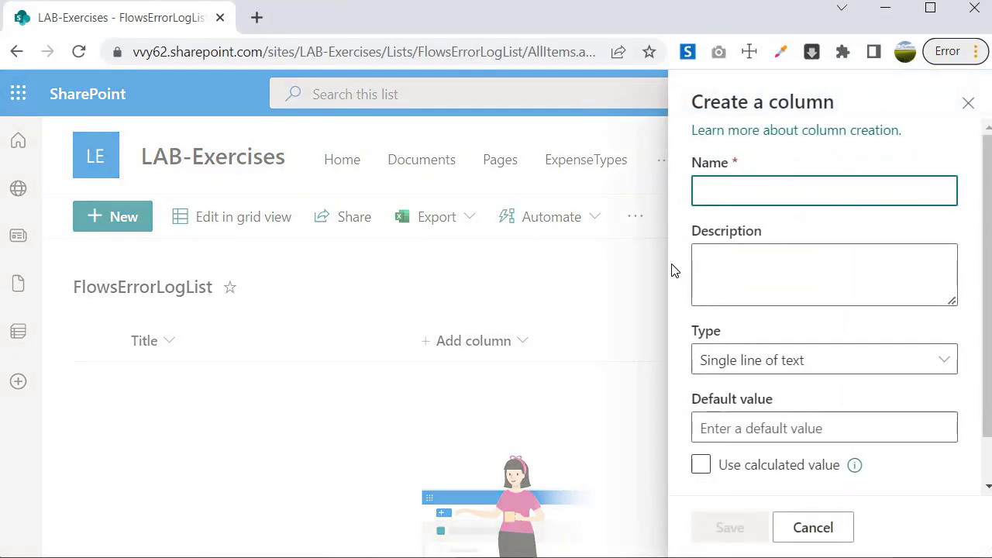
{"action": "type", "text": "S"}
{"action": "type", "text": "teps"}
{"action": "type", "text": "N"}
{"action": "key", "text": "BackSpace"}
{"action": "key", "text": "BackSpace"}
{"action": "type", "text": "StepName"}
{"action": "scroll", "coordinate": [752, 261], "scroll_direction": "down", "scroll_amount": 1}
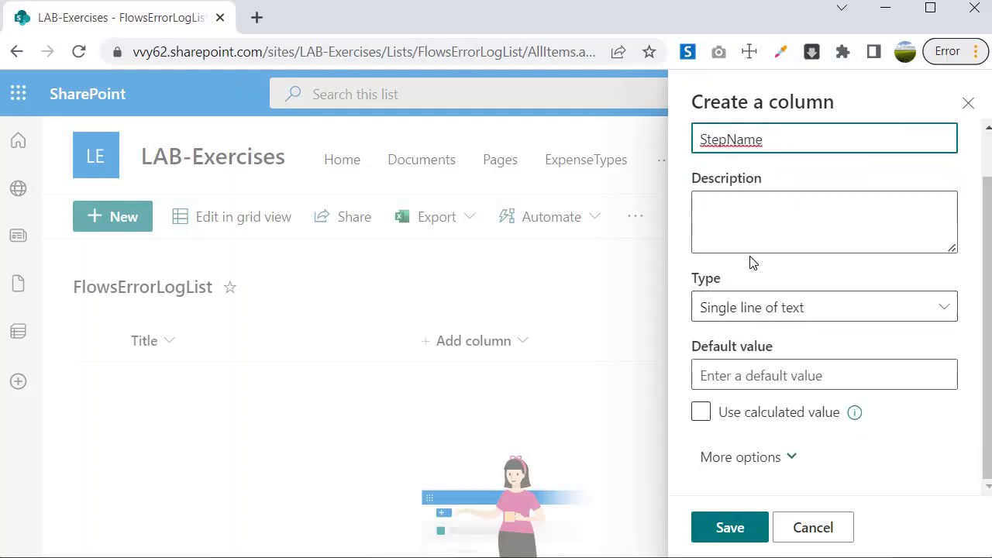
{"action": "left_click", "coordinate": [732, 531]}
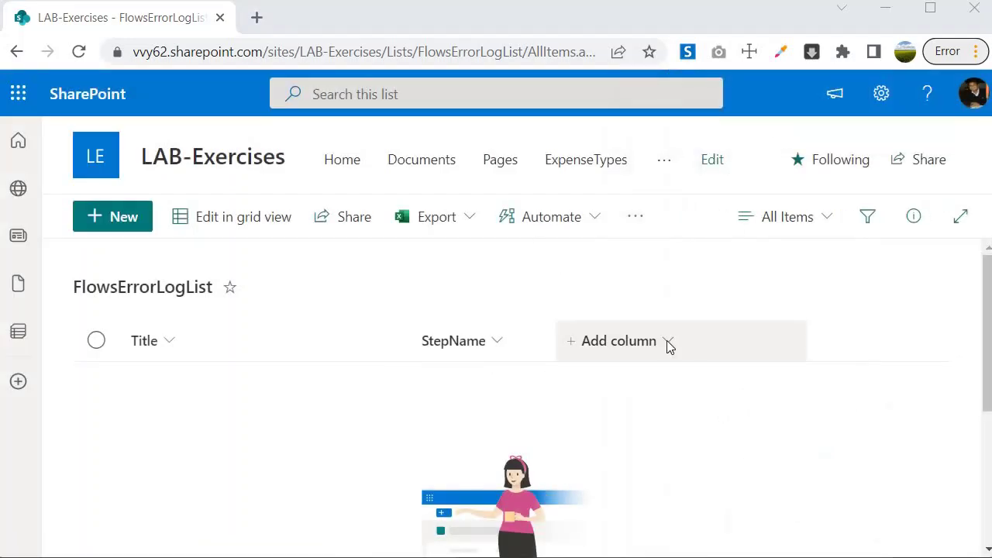
Step: Add a single line of text column named Status to the list
{"action": "left_click", "coordinate": [667, 341]}
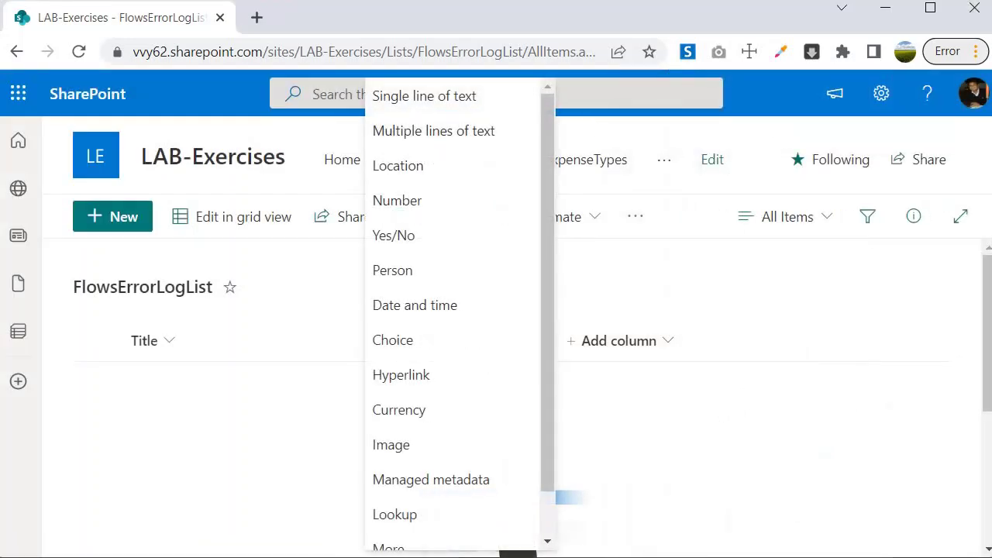
{"action": "left_click", "coordinate": [674, 245]}
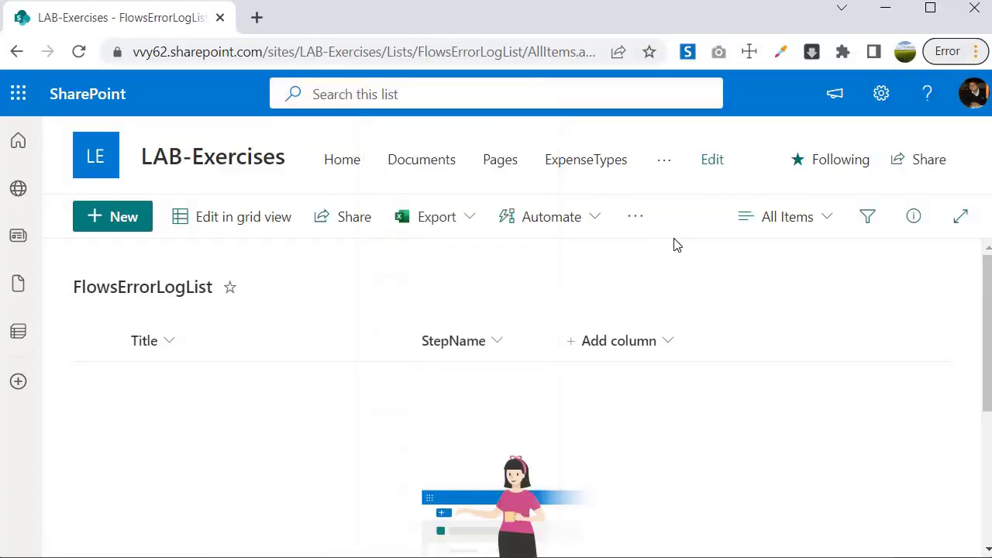
{"action": "type", "text": "Status"}
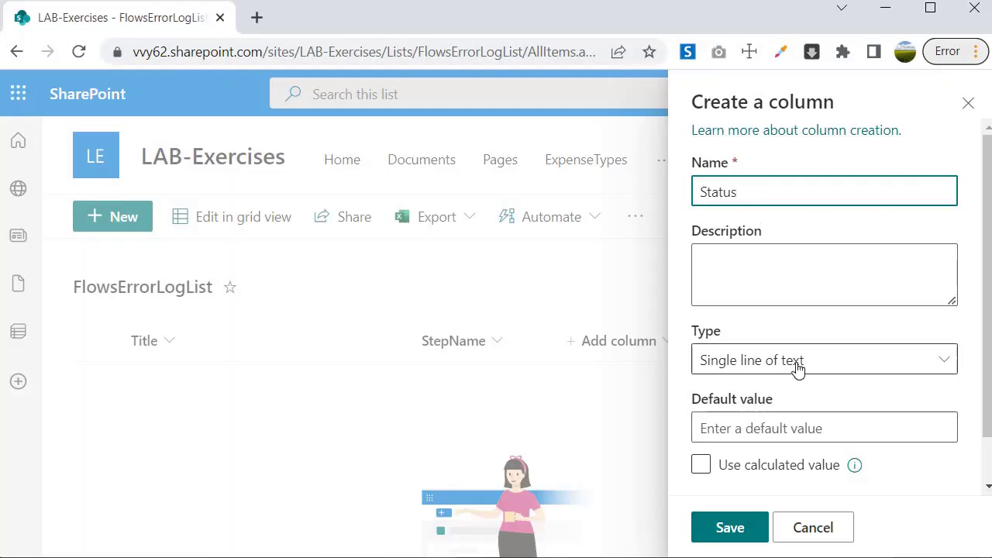
{"action": "left_click", "coordinate": [727, 533]}
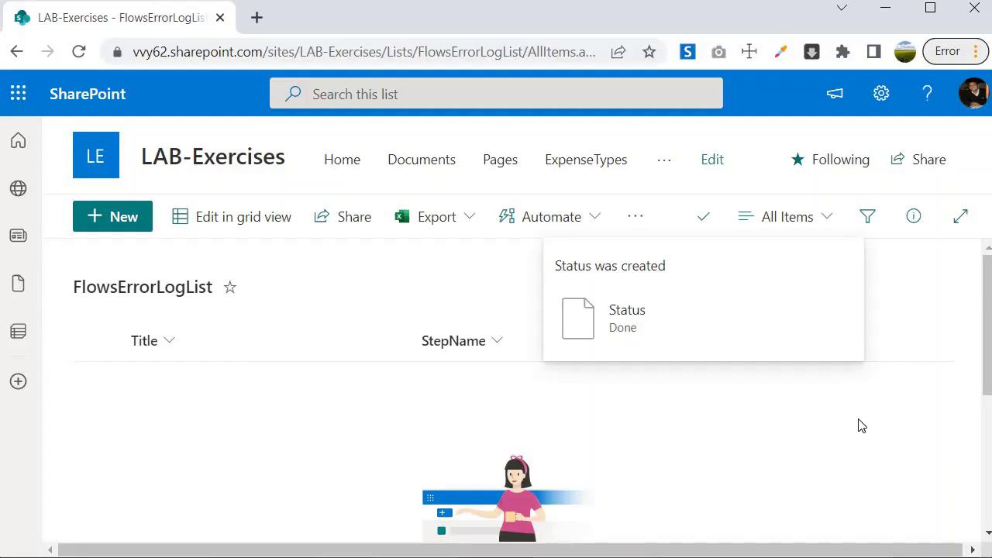
Step: Add a multiple lines of text column named ErrorMessage to the list
{"action": "left_click", "coordinate": [785, 343]}
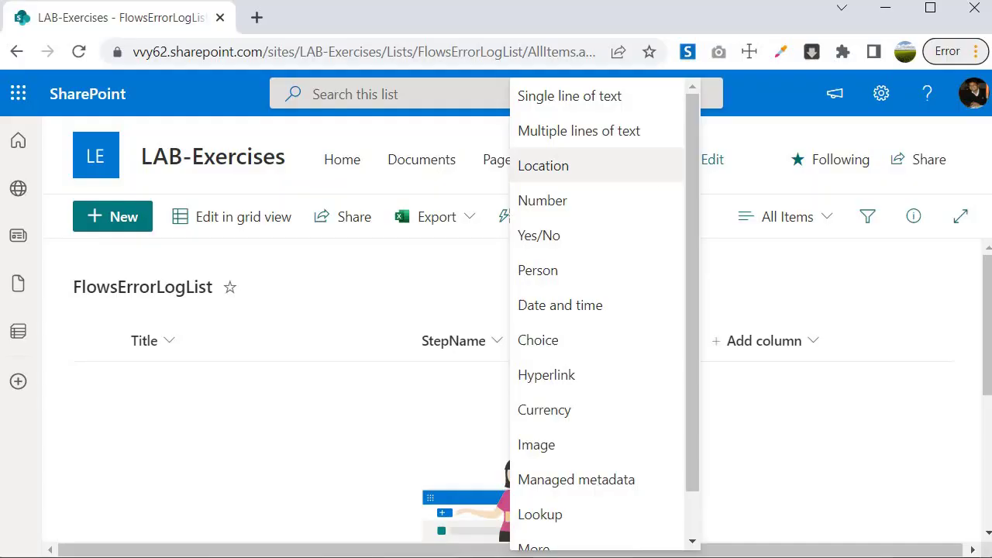
{"action": "left_click", "coordinate": [571, 141]}
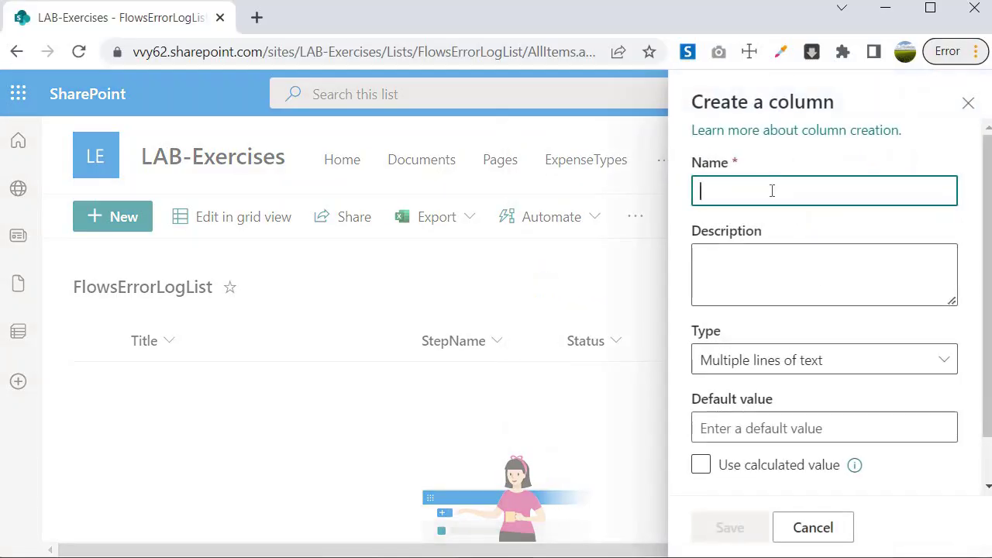
{"action": "type", "text": "ErrorMessage"}
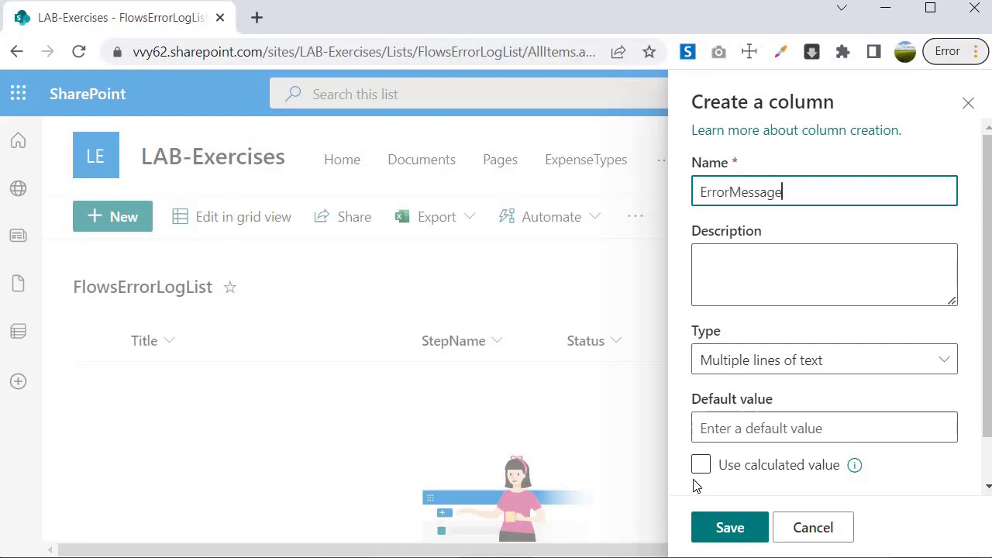
{"action": "left_click", "coordinate": [729, 529]}
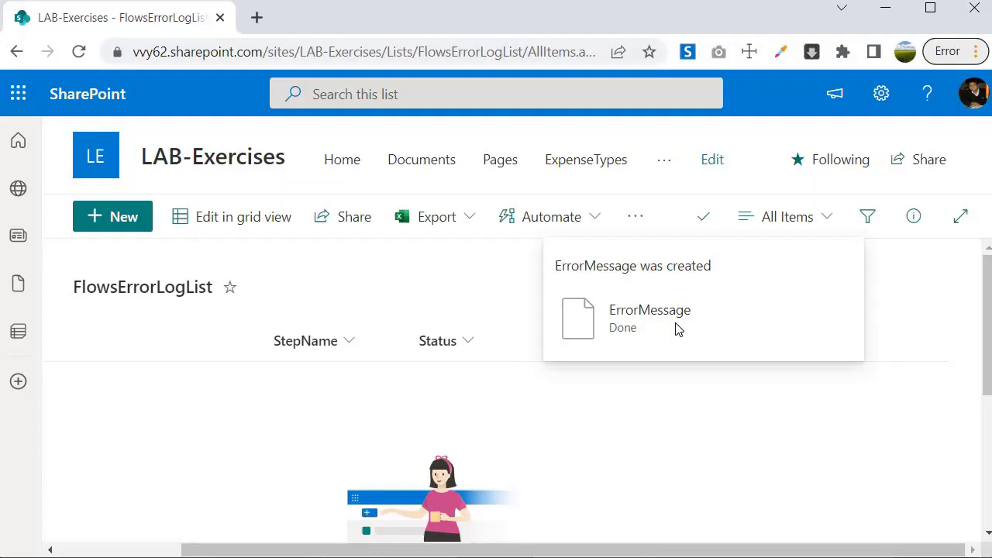
Step: Add a hyperlink column named RunHistoryUrl to the list
{"action": "left_click", "coordinate": [808, 340]}
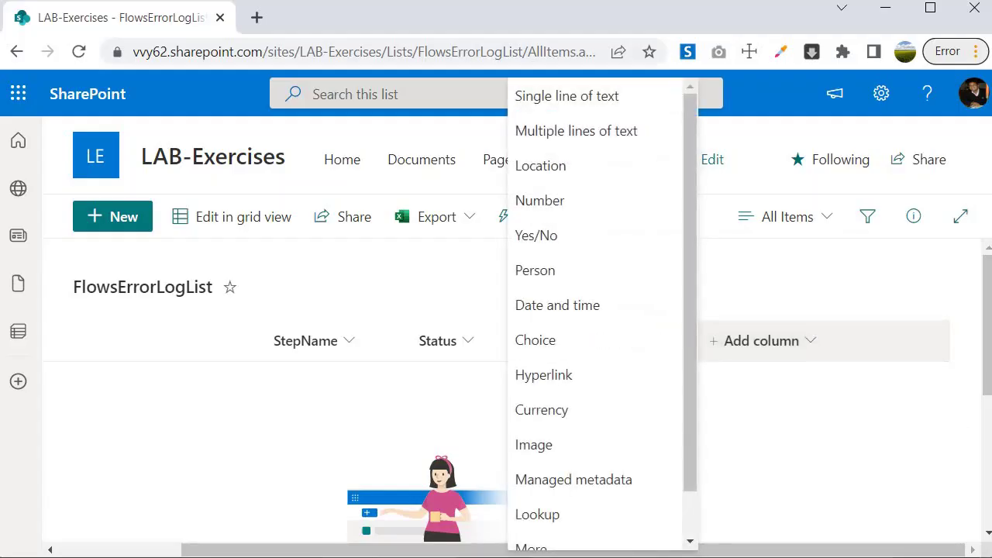
{"action": "scroll", "coordinate": [573, 334], "scroll_direction": "down", "scroll_amount": 1}
{"action": "left_click", "coordinate": [545, 326]}
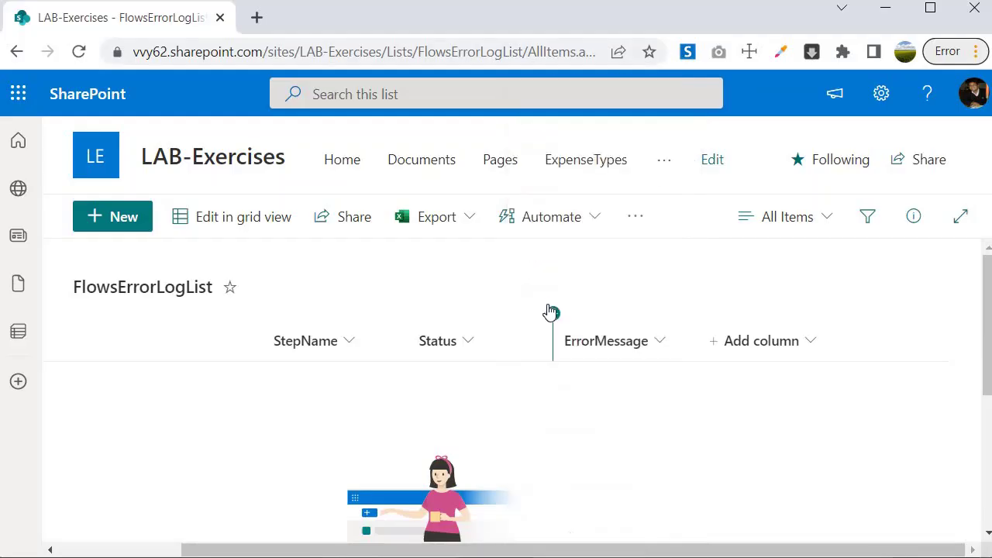
{"action": "type", "text": "Ru"}
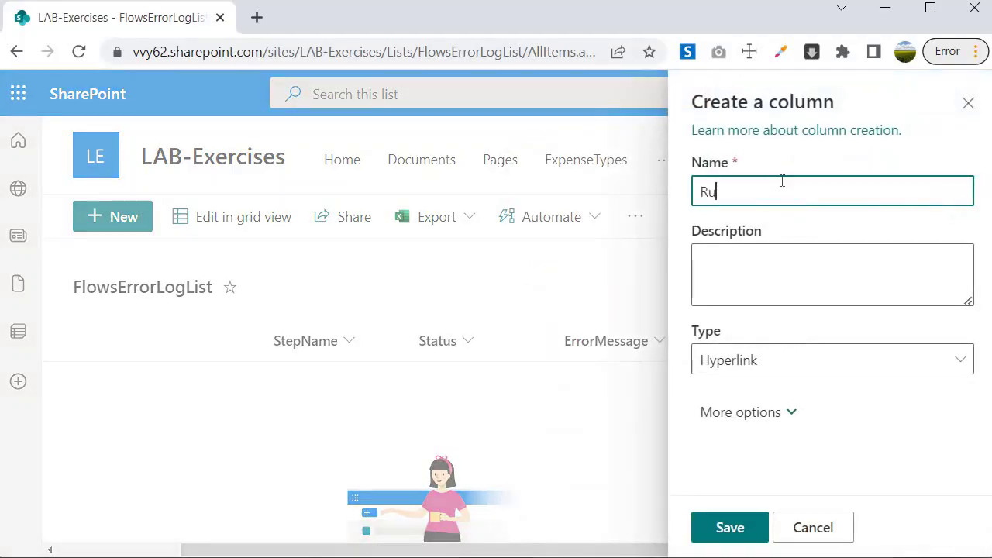
{"action": "type", "text": "nHistoryUrl"}
{"action": "left_click", "coordinate": [731, 527]}
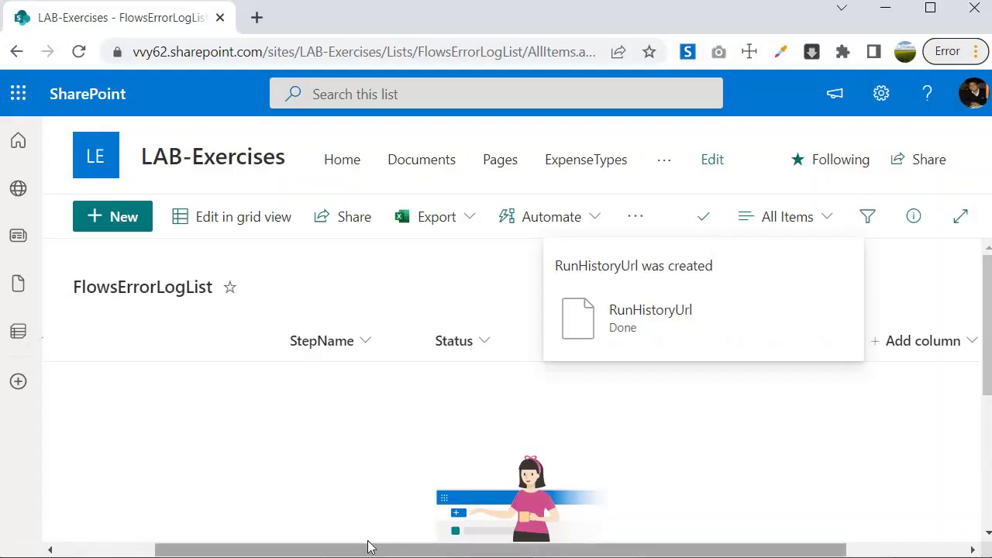
{"action": "left_click_drag", "start_coordinate": [394, 547], "coordinate": [297, 547]}
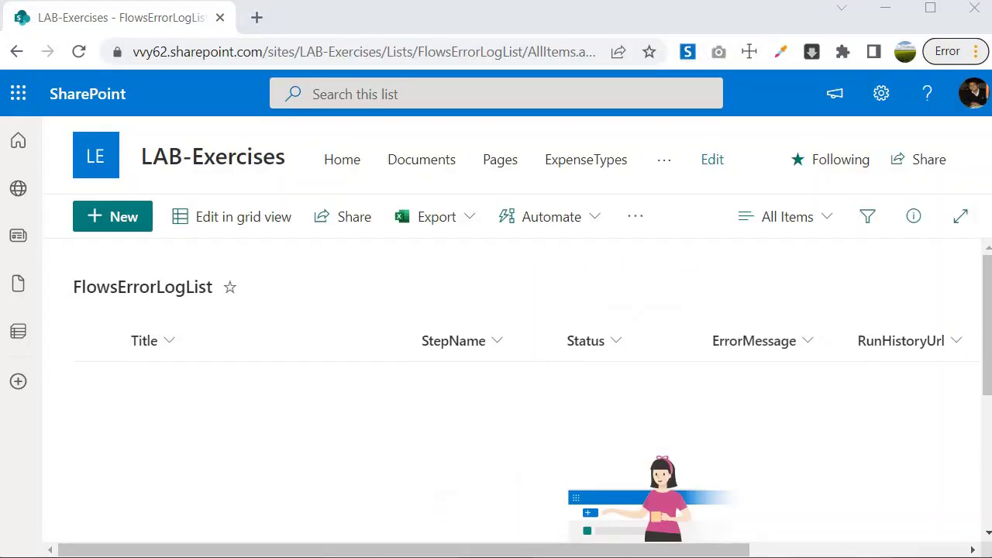
Step: Go from the list to your existing flows in Power Automate and open the Excel Uploader Tool flow for editing
{"action": "left_click", "coordinate": [637, 224]}
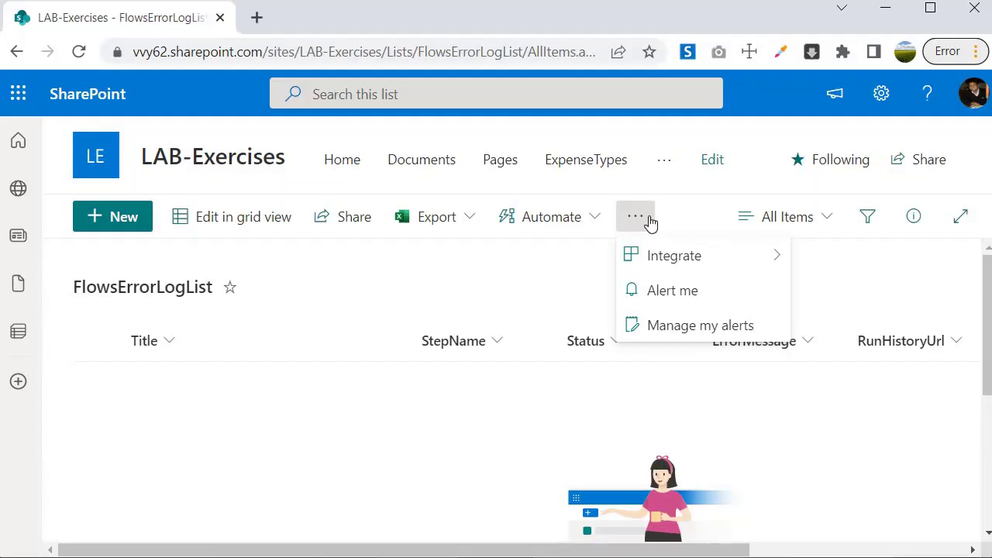
{"action": "mouse_move", "coordinate": [777, 262]}
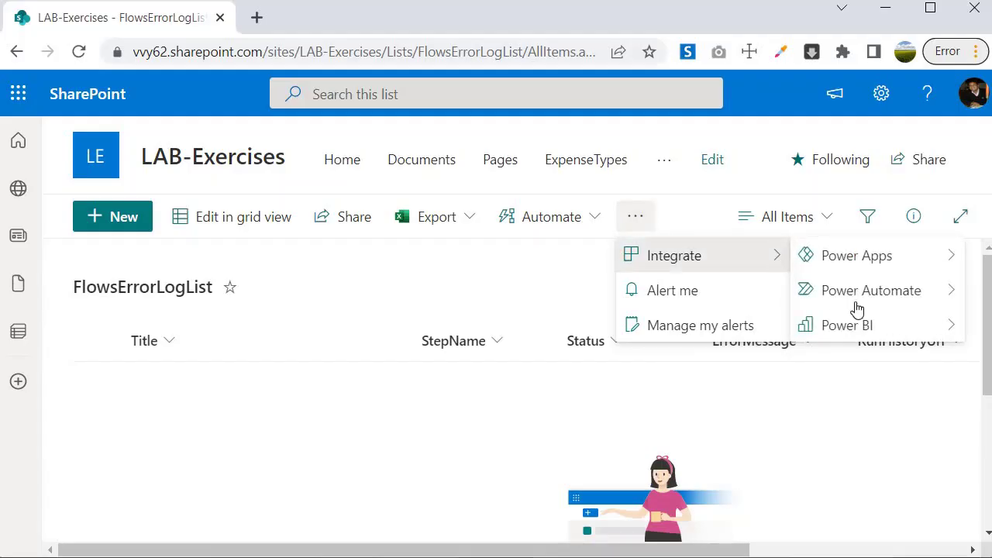
{"action": "mouse_move", "coordinate": [849, 304]}
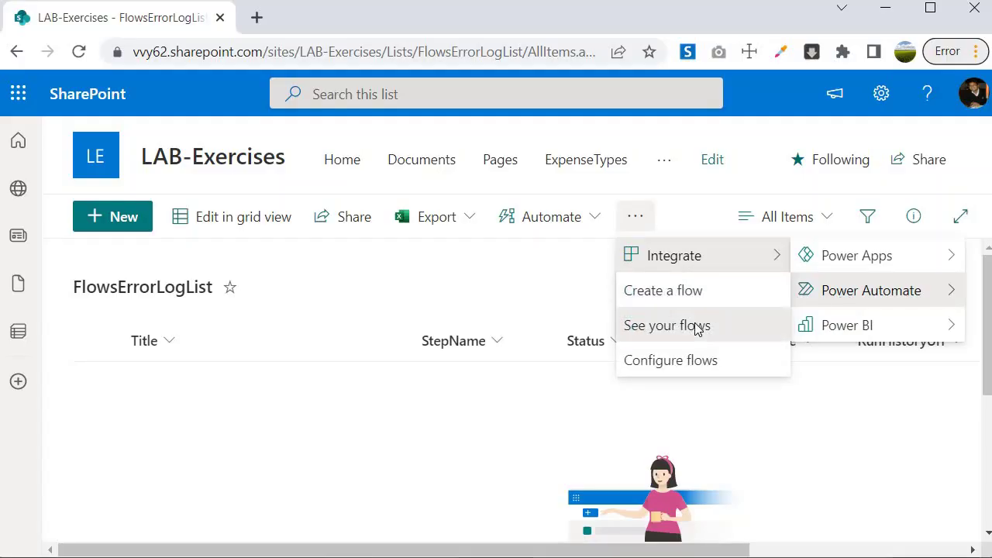
{"action": "left_click", "coordinate": [696, 329]}
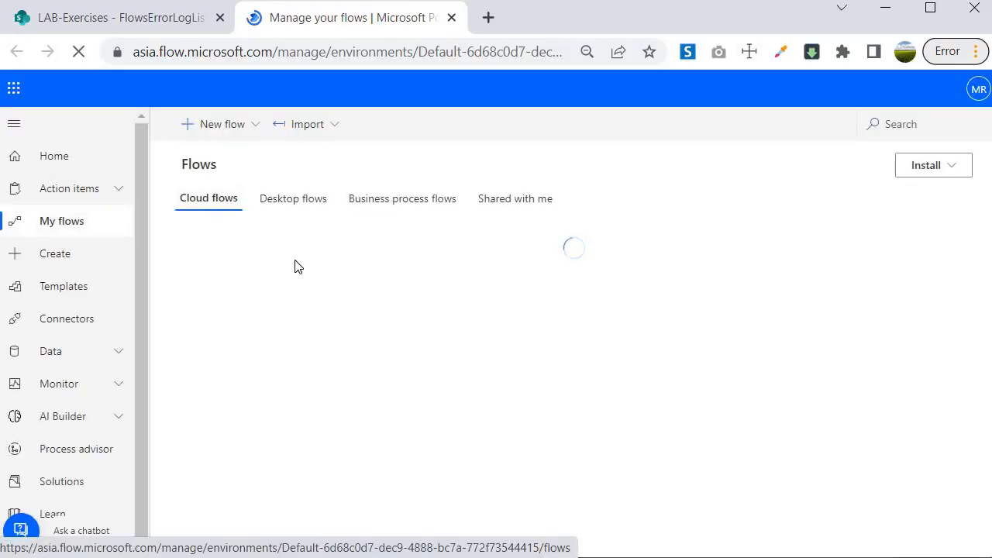
{"action": "scroll", "coordinate": [177, 270], "scroll_direction": "down", "scroll_amount": 2}
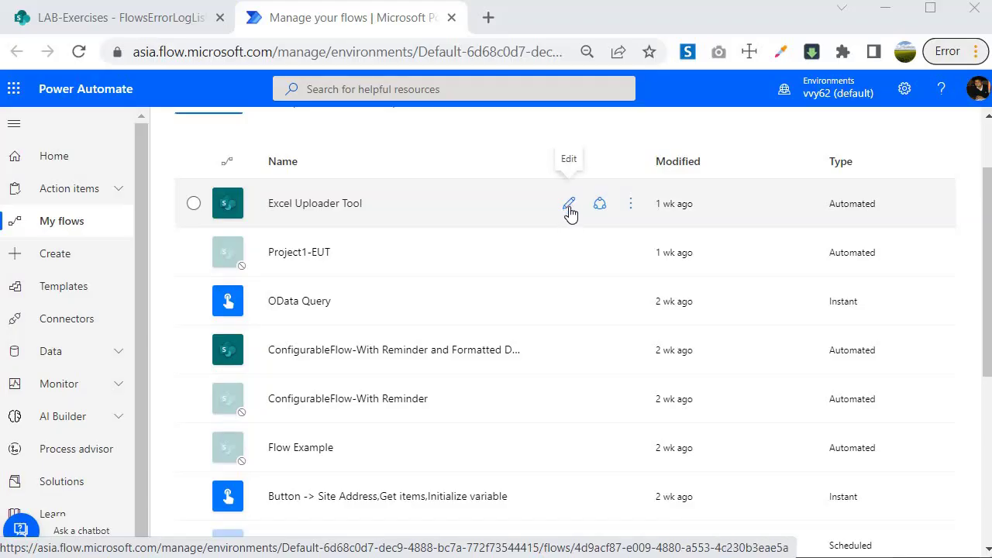
{"action": "left_click", "coordinate": [570, 204]}
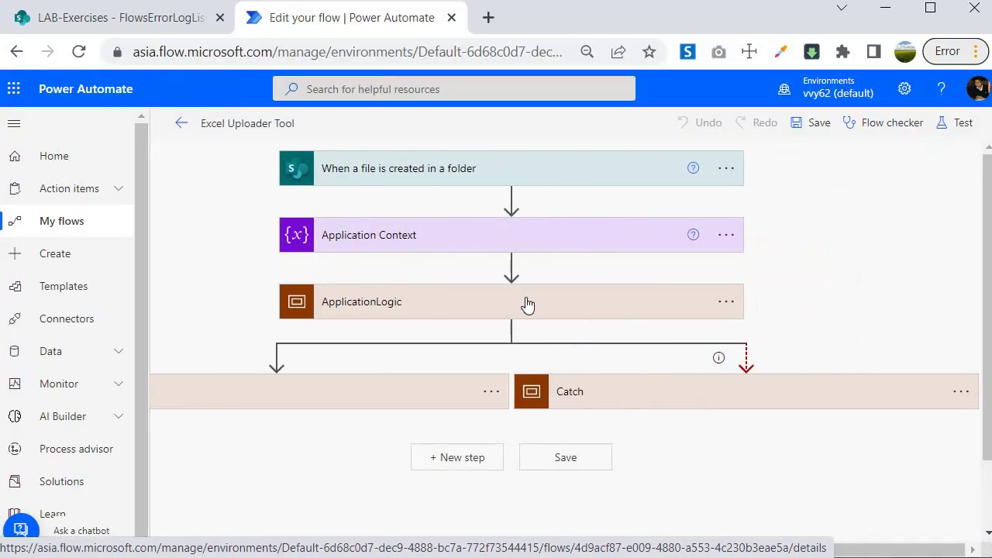
Step: Move the failure Teams message action below Build Run History in the Catch scope
{"action": "scroll", "coordinate": [525, 290], "scroll_direction": "down", "scroll_amount": 3}
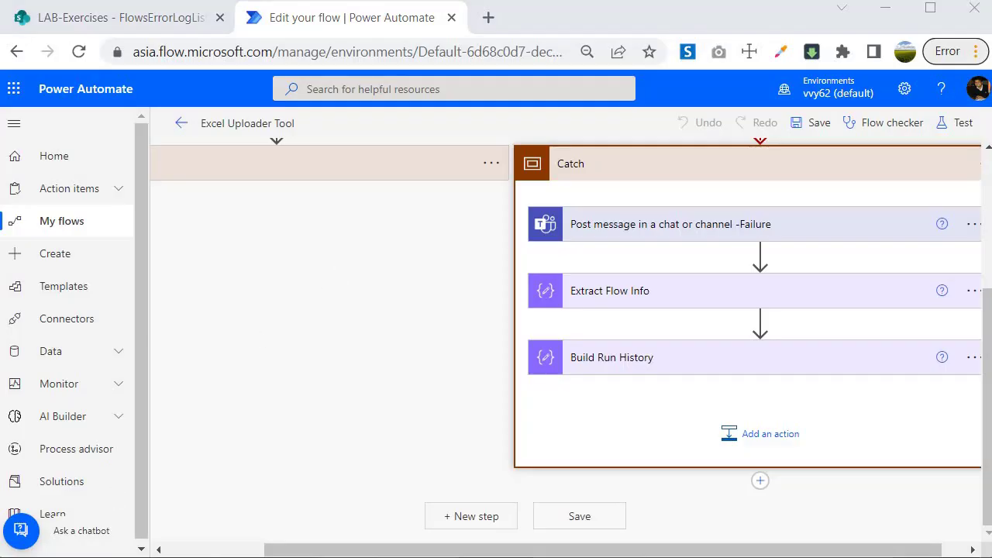
{"action": "left_click_drag", "start_coordinate": [640, 233], "coordinate": [653, 402]}
Step: Insert a Filter array action between Extract Flow Info and Build Run History in the Catch scope
{"action": "left_click", "coordinate": [759, 254]}
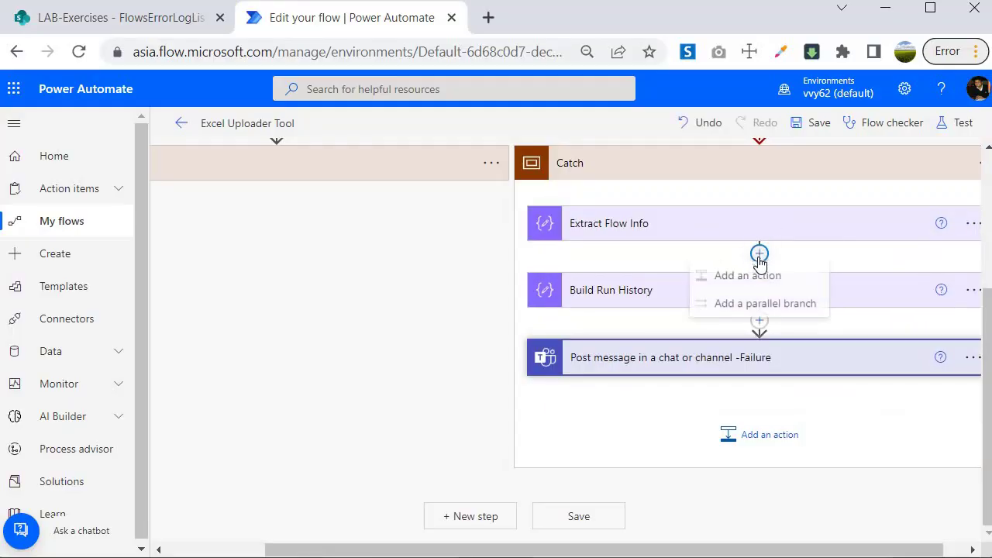
{"action": "left_click", "coordinate": [741, 279]}
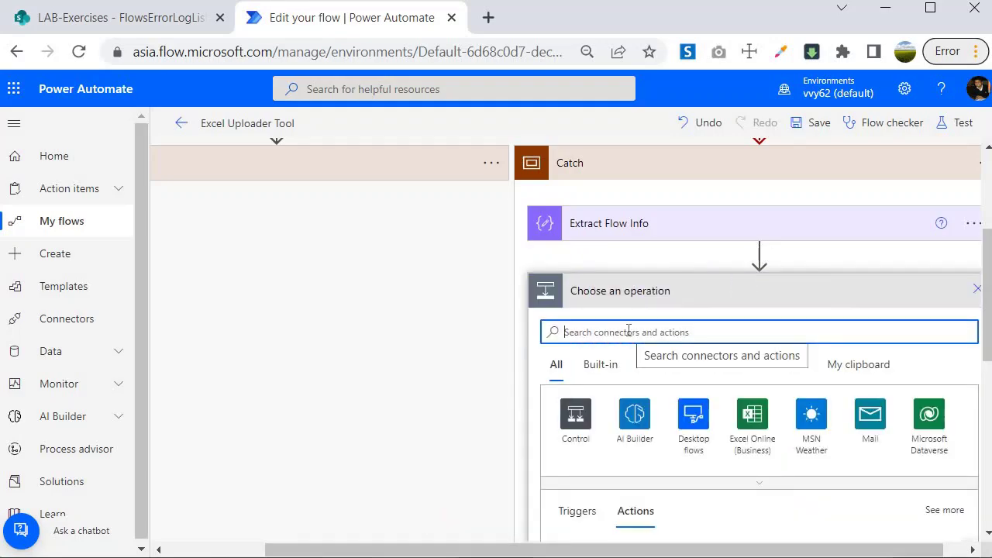
{"action": "type", "text": "filter"}
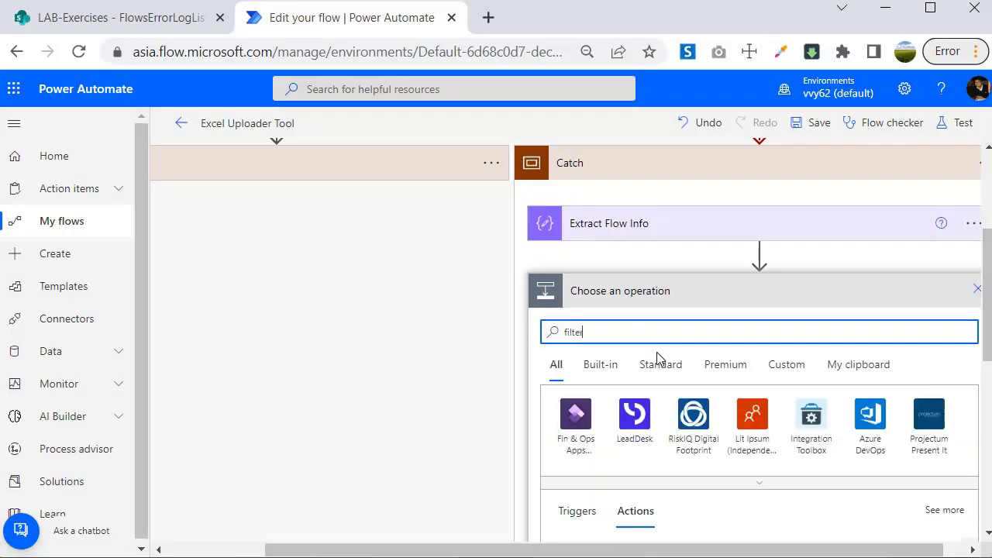
{"action": "scroll", "coordinate": [613, 349], "scroll_direction": "down", "scroll_amount": 2}
{"action": "left_click", "coordinate": [593, 363]}
{"action": "scroll", "coordinate": [594, 361], "scroll_direction": "up", "scroll_amount": 1}
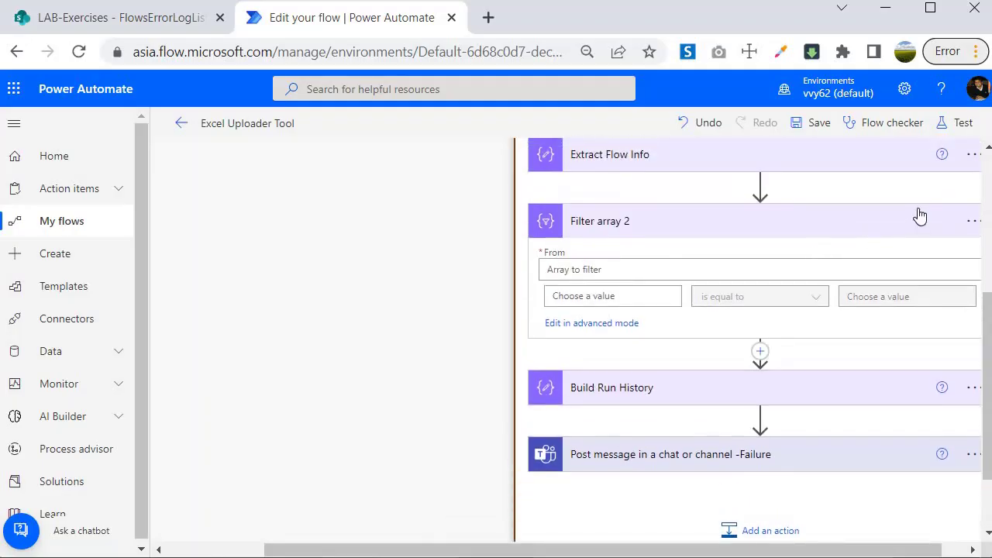
Step: Rename the new Filter array action as Filter Application Logic
{"action": "left_click", "coordinate": [971, 223]}
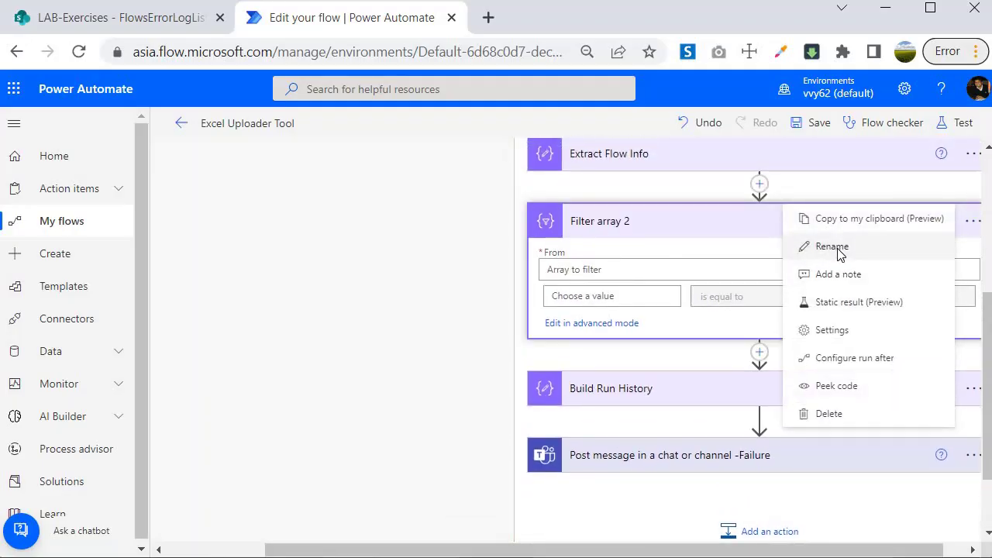
{"action": "left_click", "coordinate": [842, 254]}
{"action": "type", "text": "Filter Application"}
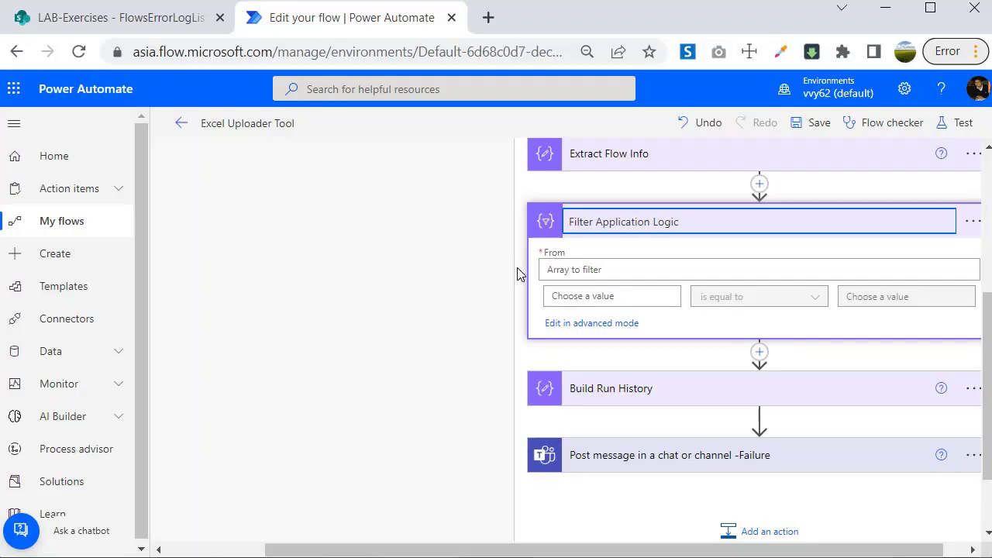
Step: Set the From input of Filter Application Logic to the expression result('ApplicationLogic')
{"action": "left_click", "coordinate": [570, 269]}
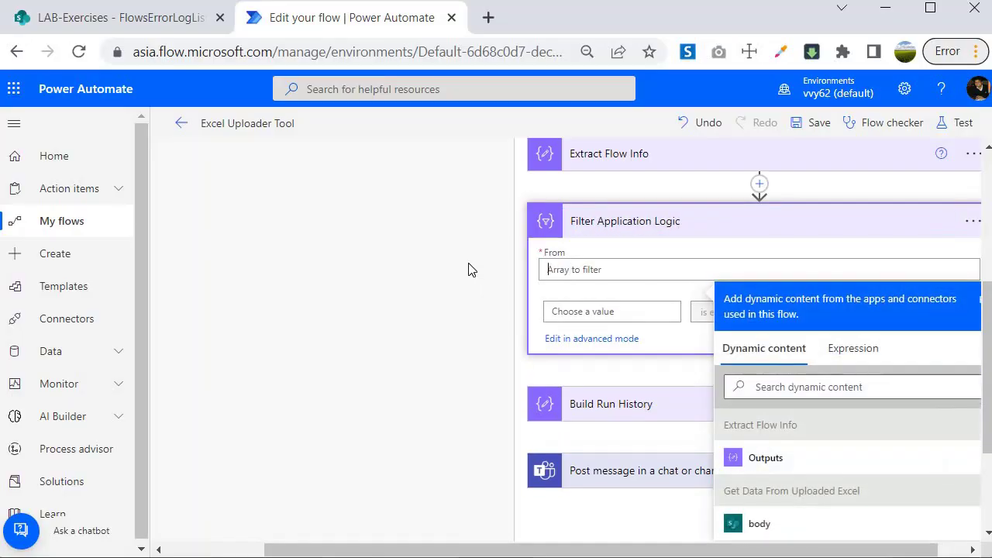
{"action": "scroll", "coordinate": [468, 268], "scroll_direction": "down", "scroll_amount": 1}
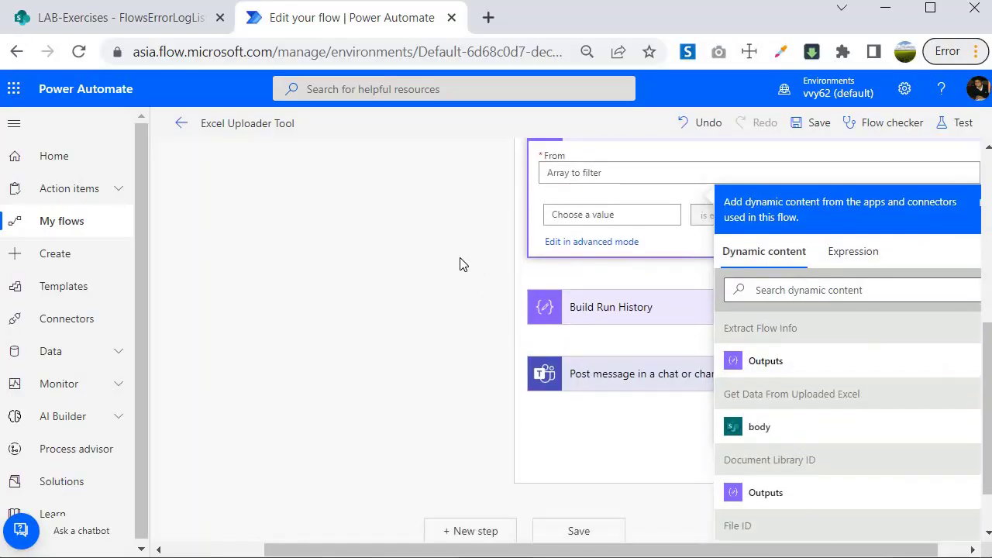
{"action": "left_click", "coordinate": [840, 256]}
{"action": "left_click", "coordinate": [812, 308]}
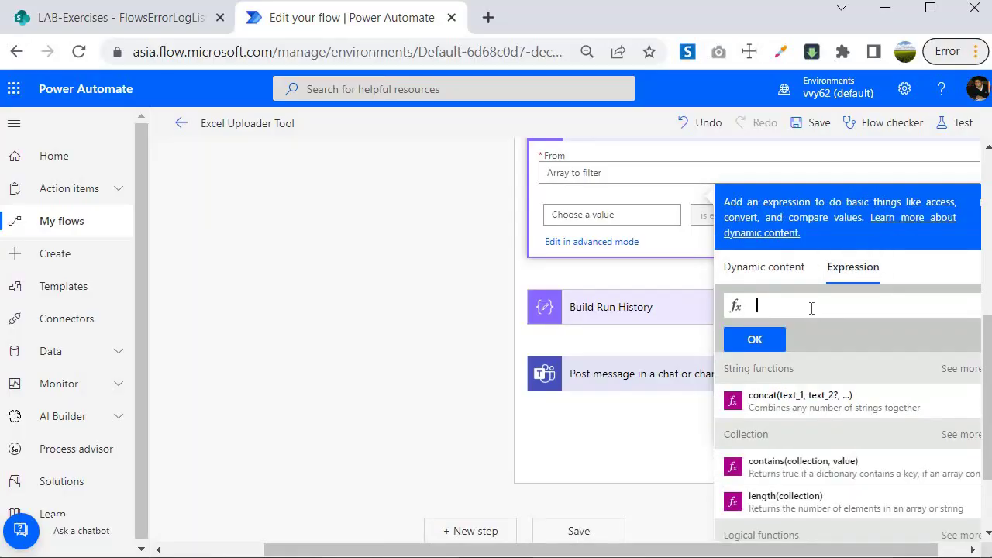
{"action": "type", "text": "result("}
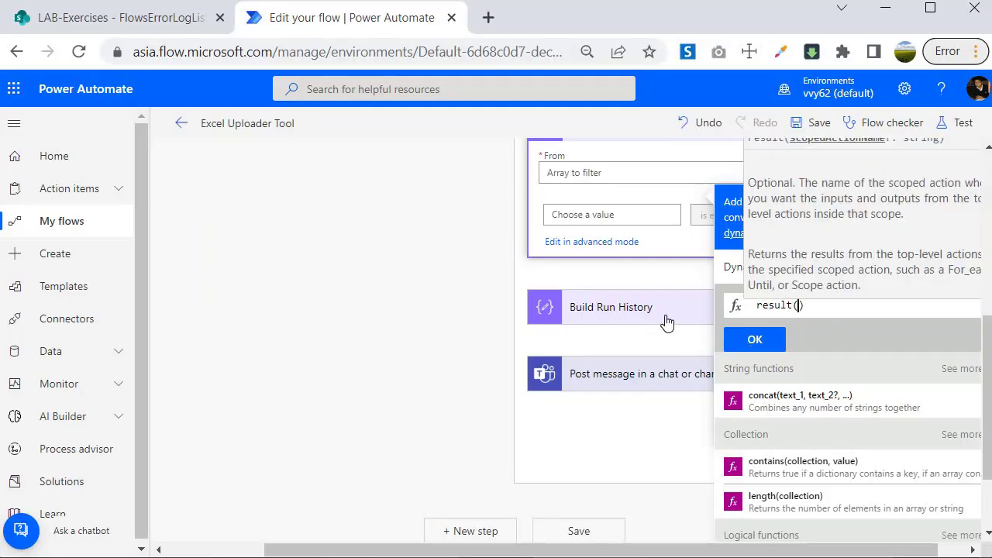
{"action": "scroll", "coordinate": [465, 341], "scroll_direction": "up", "scroll_amount": 1}
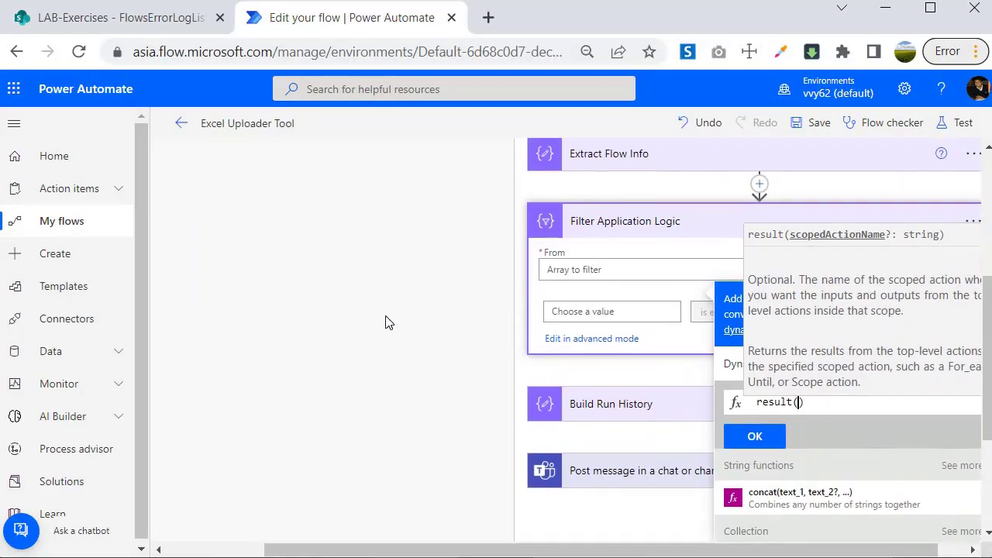
{"action": "scroll", "coordinate": [326, 303], "scroll_direction": "up", "scroll_amount": 3}
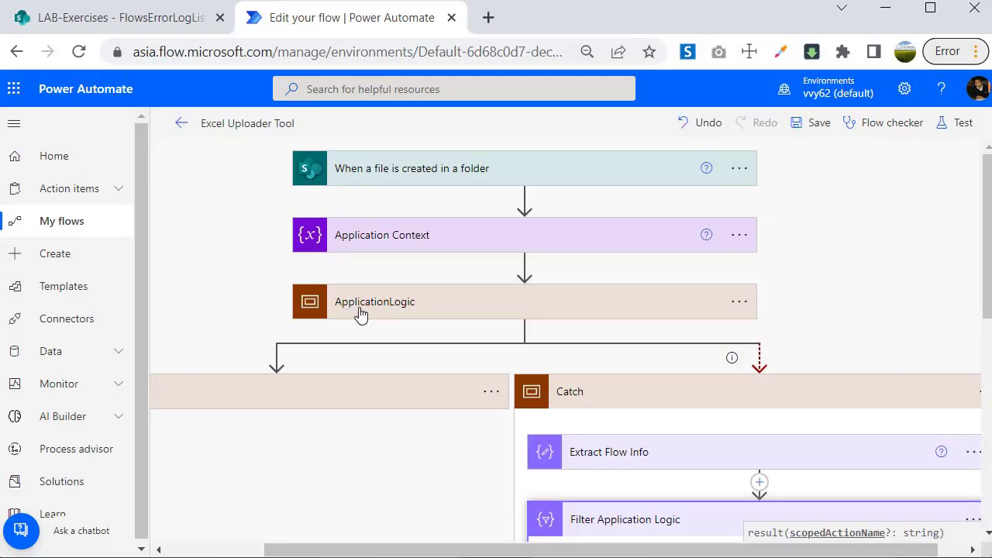
{"action": "scroll", "coordinate": [387, 314], "scroll_direction": "down", "scroll_amount": 3}
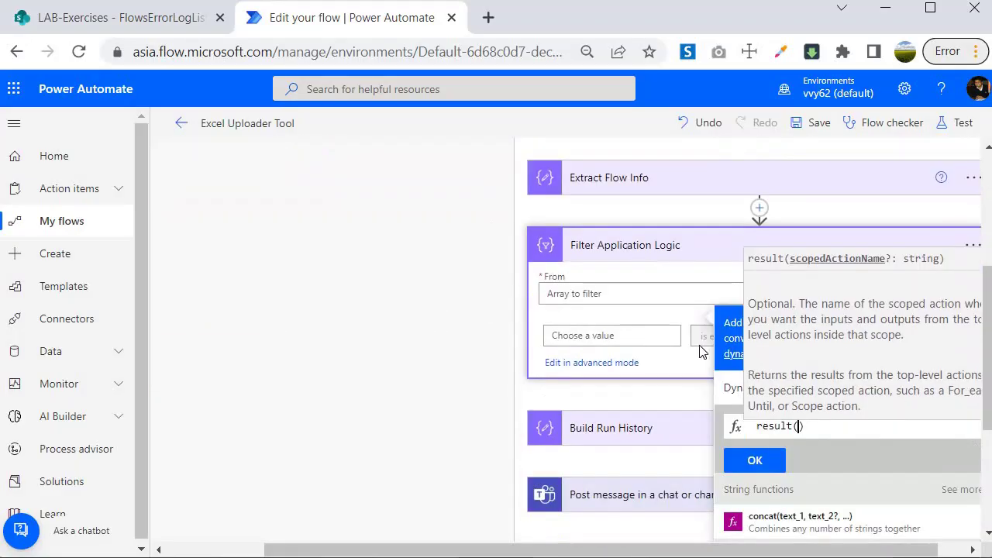
{"action": "scroll", "coordinate": [702, 352], "scroll_direction": "down", "scroll_amount": 1}
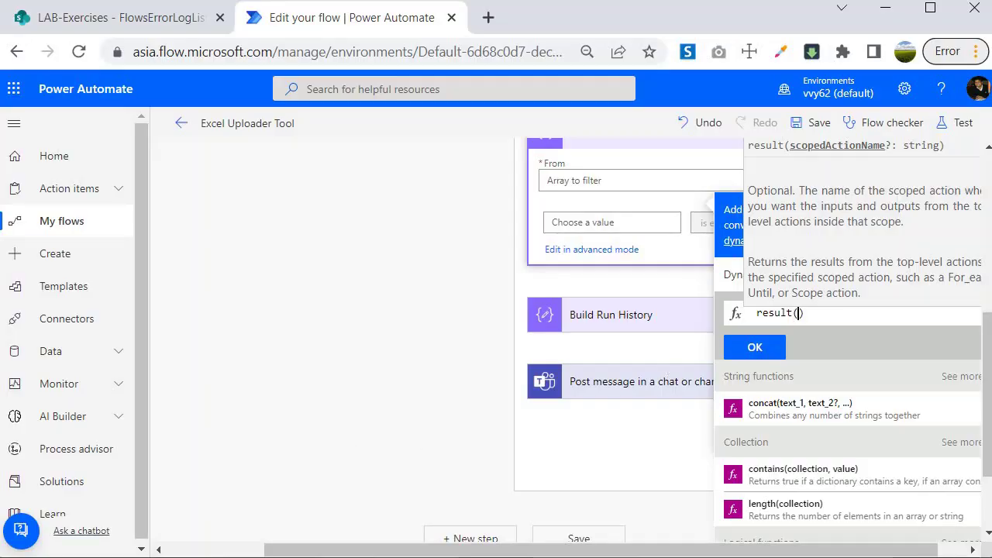
{"action": "type", "text": "a"}
{"action": "type", "text": "pplicationLogic"}
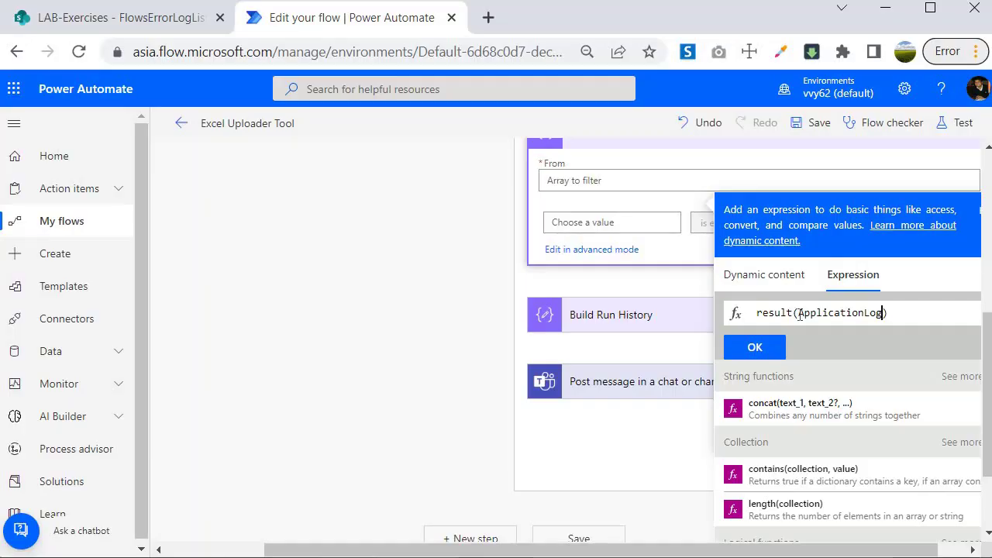
{"action": "left_click", "coordinate": [800, 313]}
{"action": "type", "text": "'"}
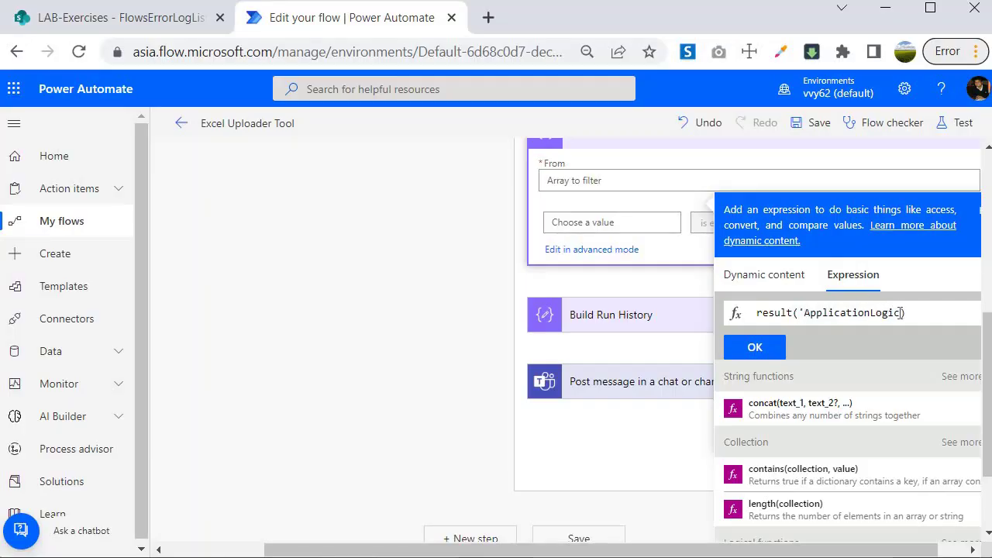
{"action": "type", "text": "'"}
{"action": "left_click", "coordinate": [763, 348]}
Step: Set the filter condition's first value to the expression createArray('Failed','TimedOut')
{"action": "scroll", "coordinate": [608, 252], "scroll_direction": "up", "scroll_amount": 1}
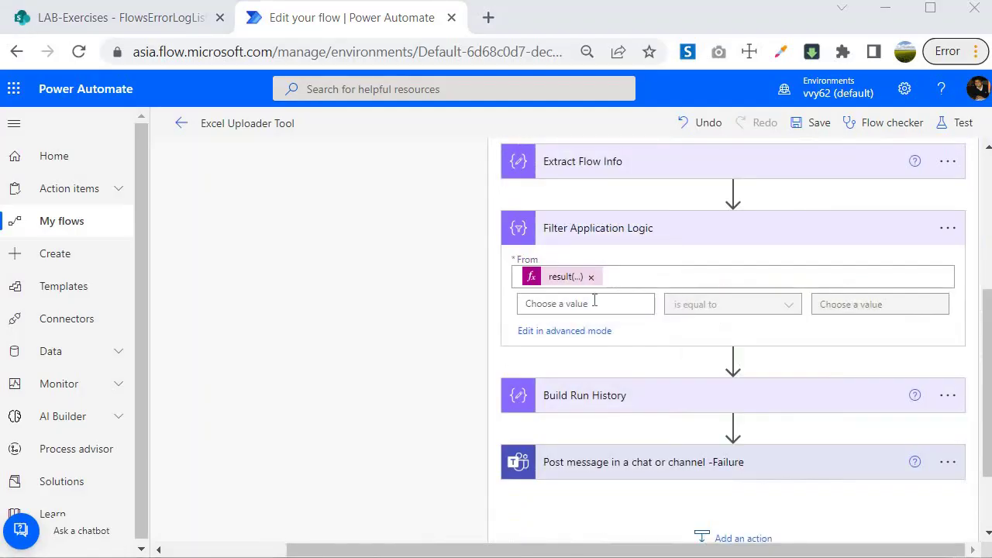
{"action": "left_click", "coordinate": [582, 305]}
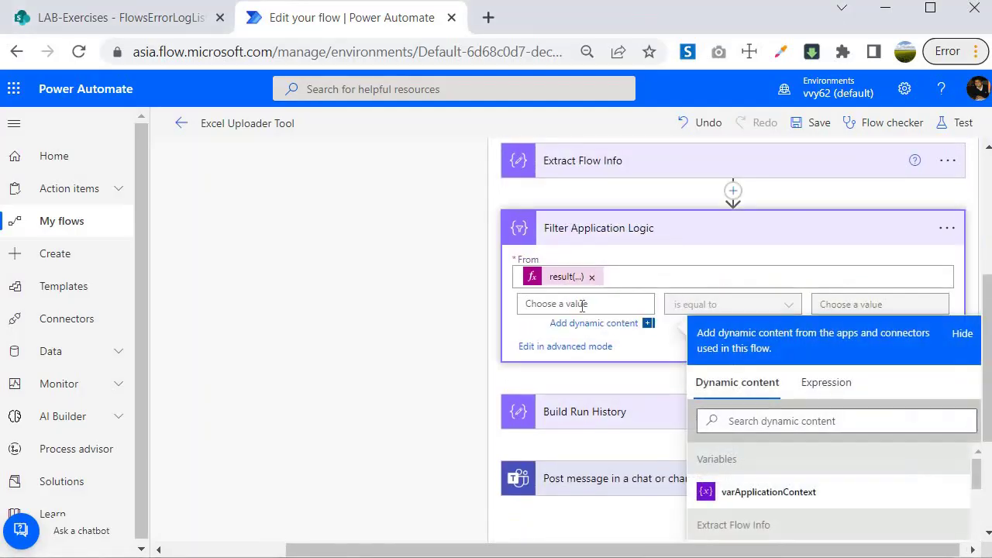
{"action": "left_click", "coordinate": [822, 382]}
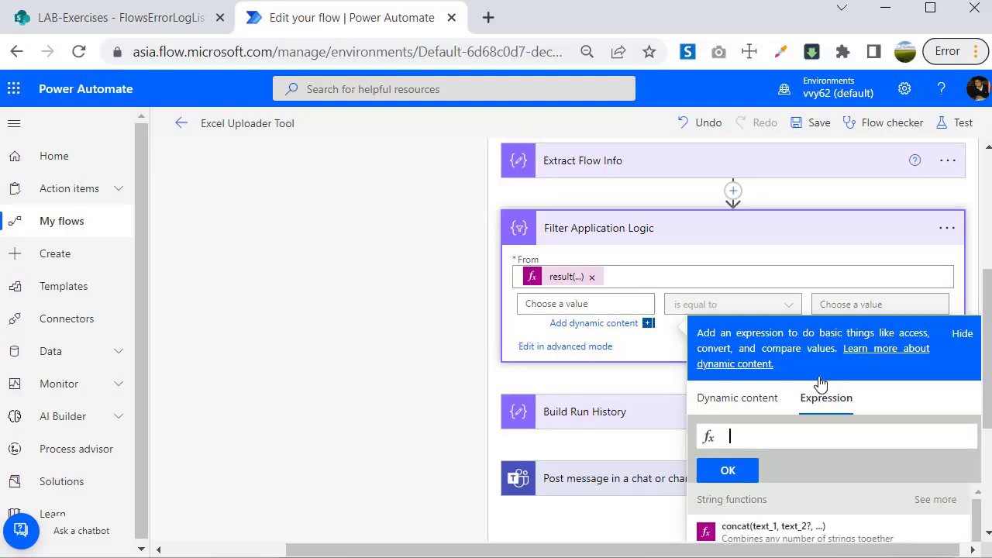
{"action": "type", "text": "create"}
{"action": "key", "text": "Tab"}
{"action": "type", "text": "'Failed'"}
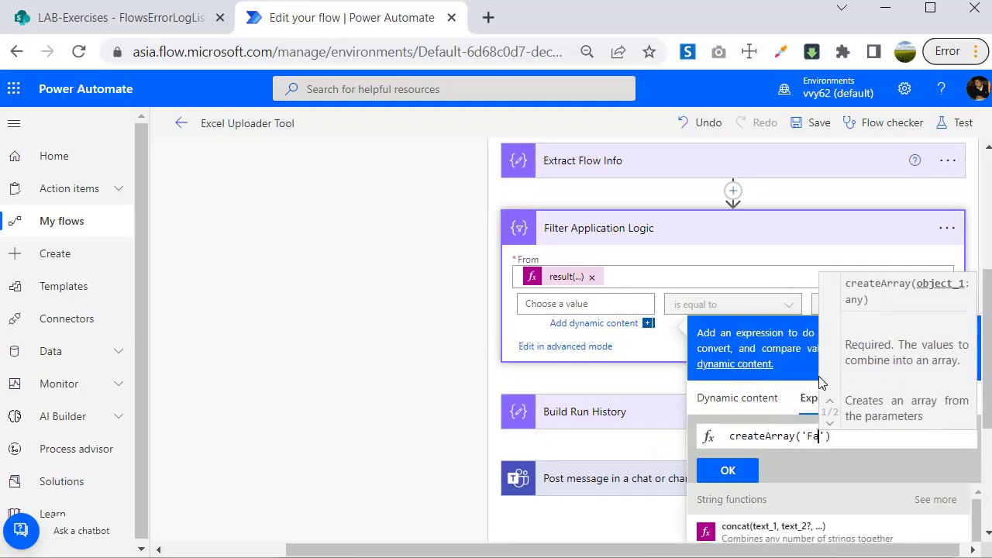
{"action": "type", "text": ","}
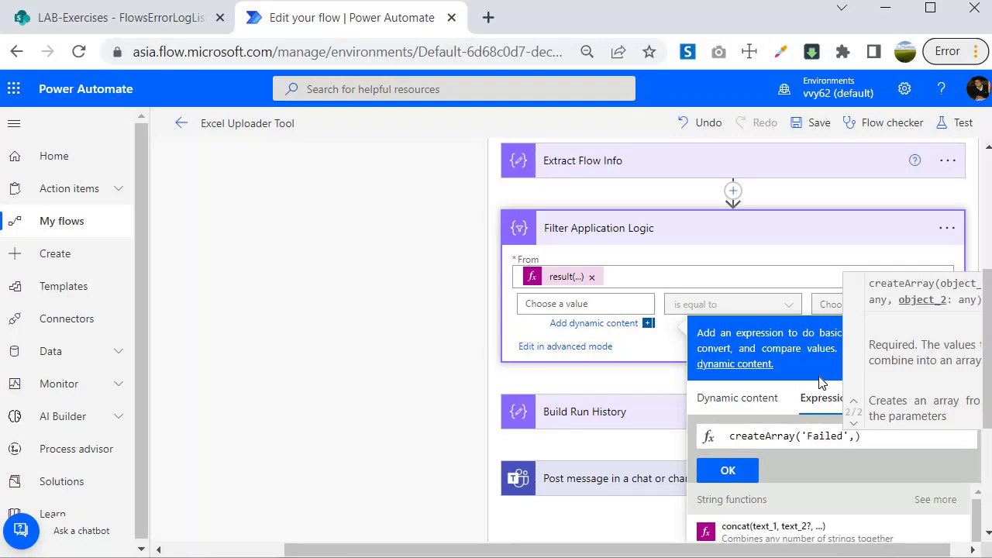
{"action": "type", "text": "'TimedOut"}
{"action": "left_click", "coordinate": [729, 471]}
Step: Set the filter condition's operator to contains and its comparison value to the expression item()['status'], and collapse the action
{"action": "left_click", "coordinate": [789, 310]}
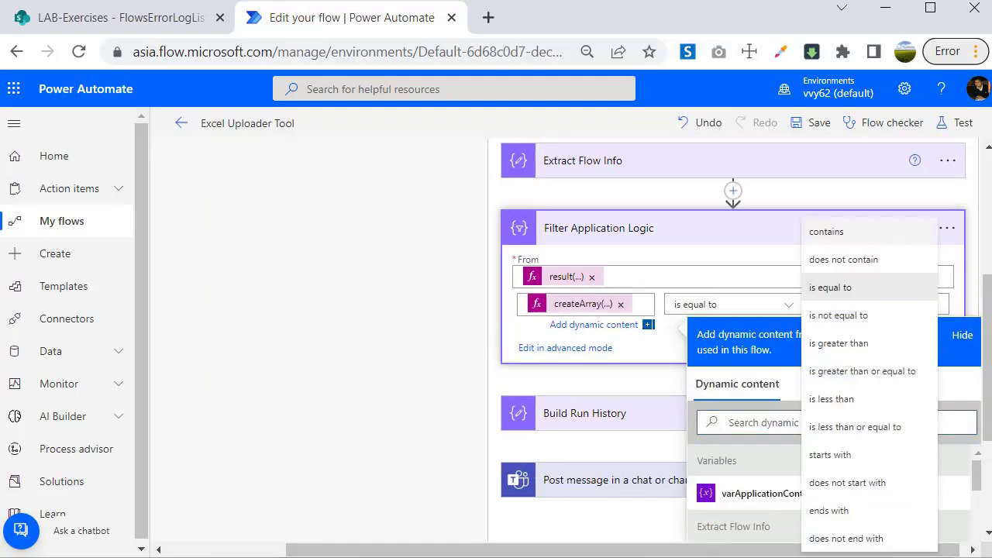
{"action": "left_click", "coordinate": [838, 233]}
{"action": "left_click", "coordinate": [826, 303]}
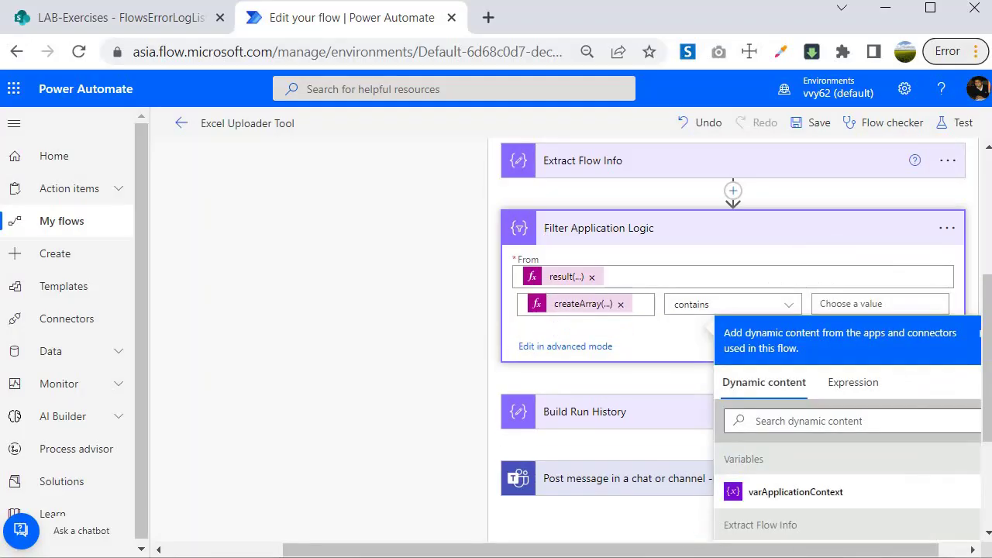
{"action": "left_click", "coordinate": [857, 396]}
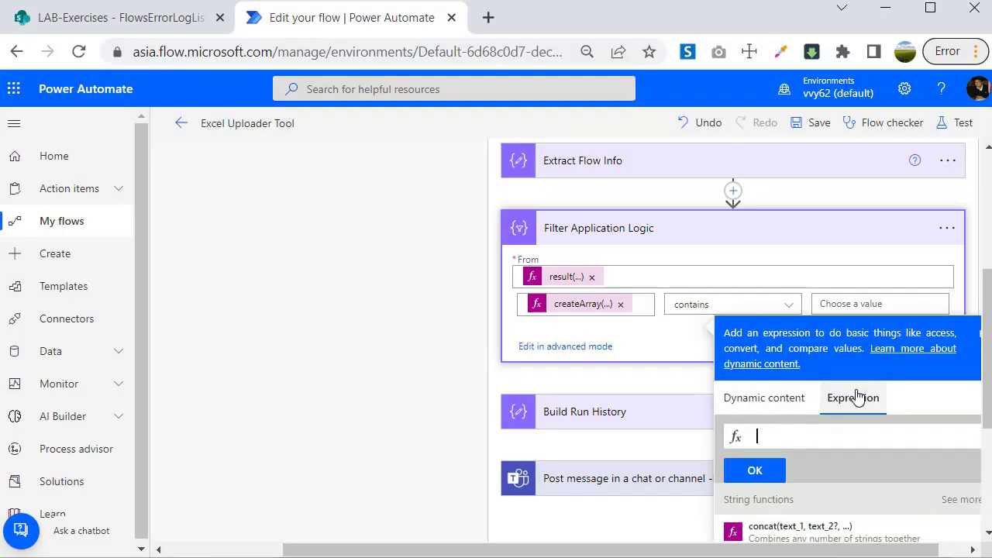
{"action": "type", "text": "item()[]"}
{"action": "type", "text": "'Sta"}
{"action": "key", "text": "BackSpace"}
{"action": "key", "text": "BackSpace"}
{"action": "key", "text": "BackSpace"}
{"action": "type", "text": "status'"}
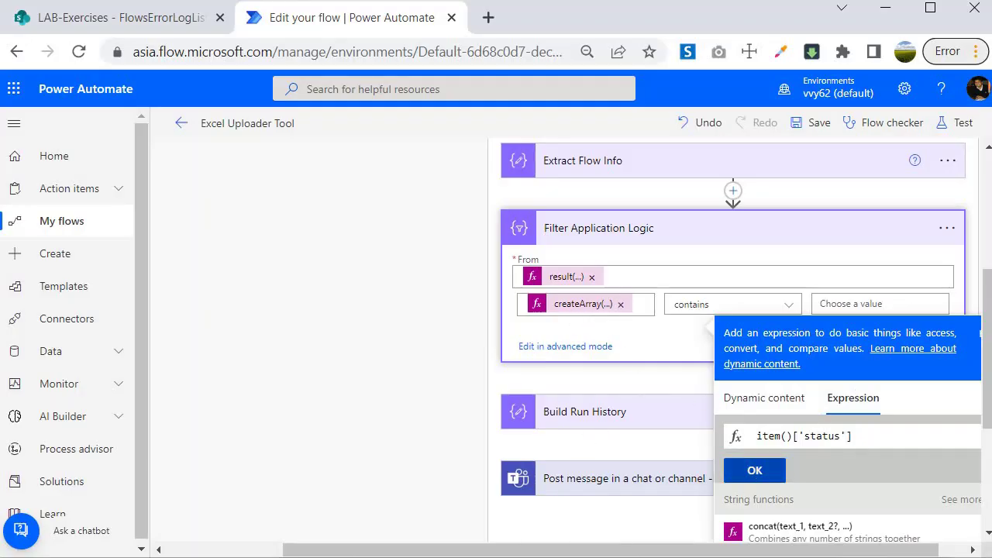
{"action": "left_click", "coordinate": [756, 474]}
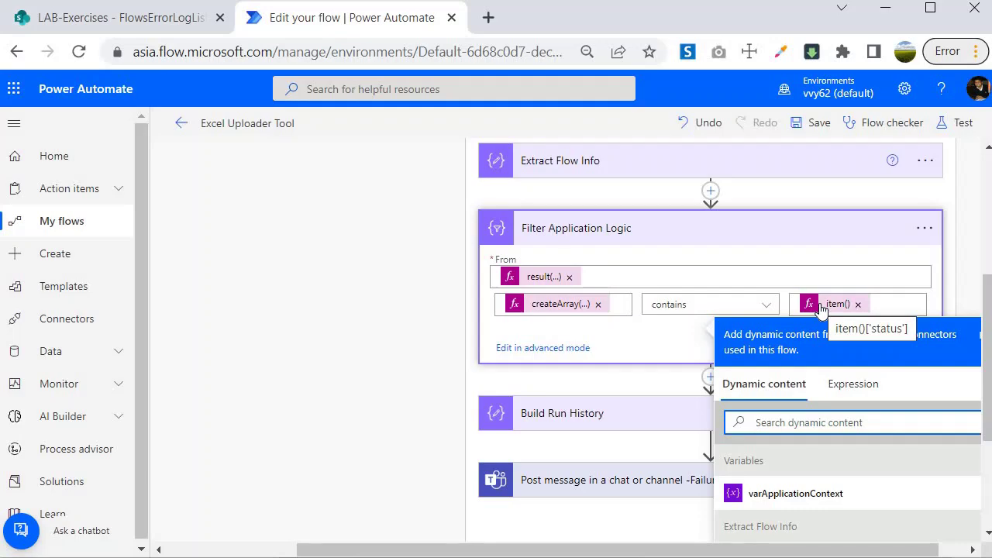
{"action": "left_click", "coordinate": [611, 236]}
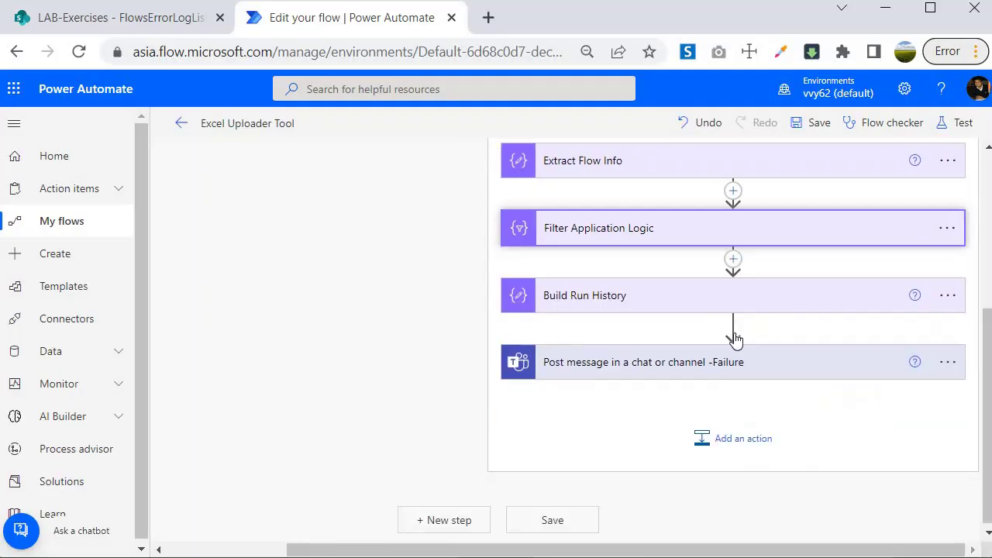
Step: Insert an Apply to each loop between Build Run History and the failure Teams message
{"action": "left_click", "coordinate": [732, 326]}
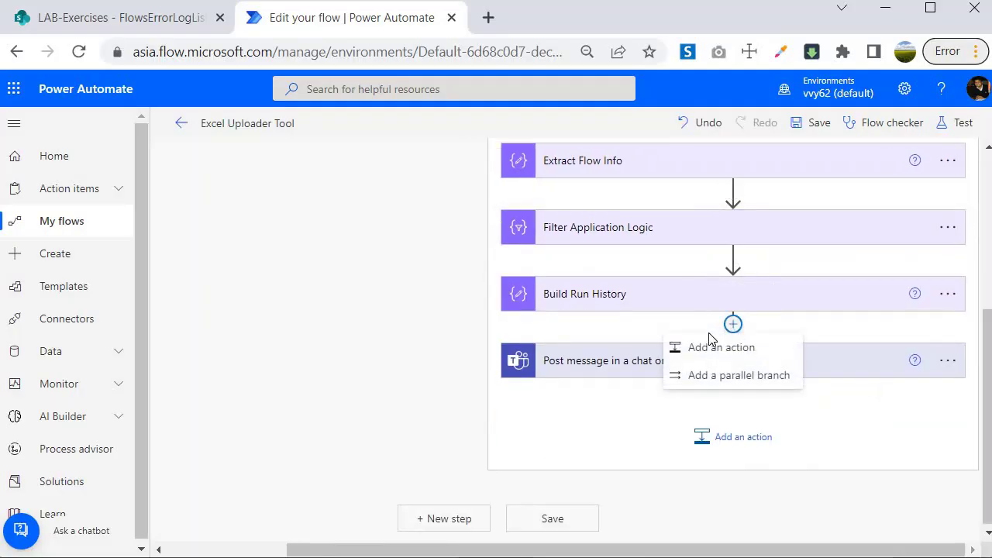
{"action": "left_click", "coordinate": [704, 349]}
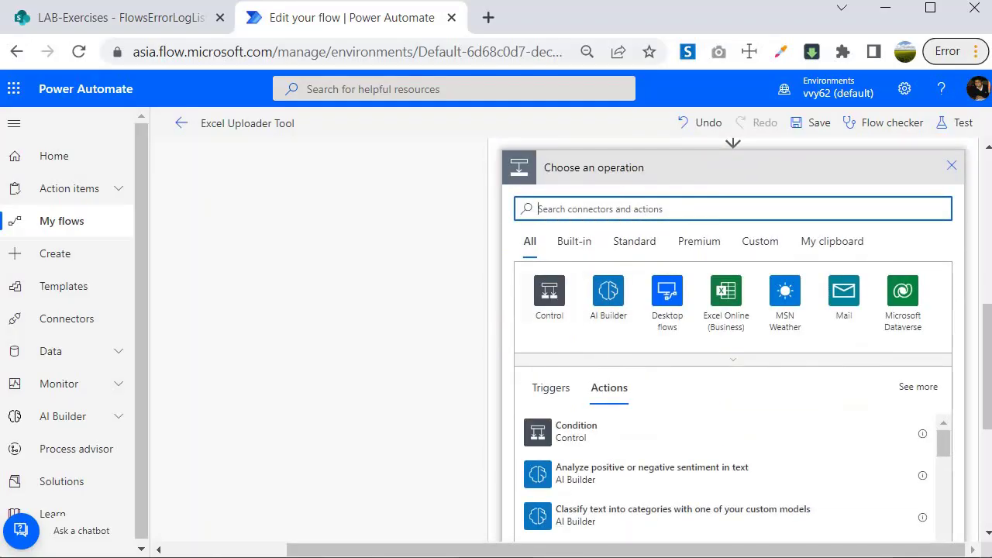
{"action": "left_click", "coordinate": [549, 295]}
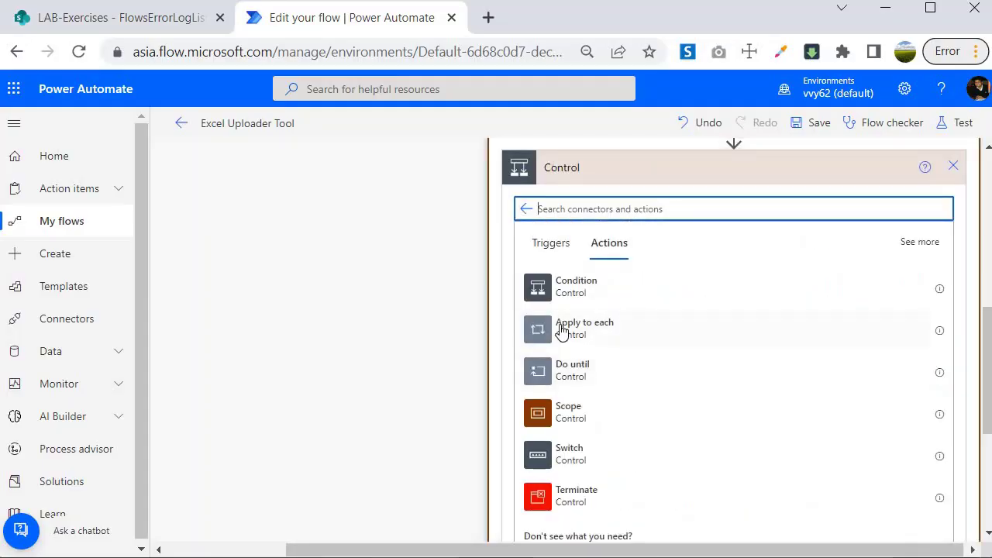
{"action": "left_click", "coordinate": [562, 331]}
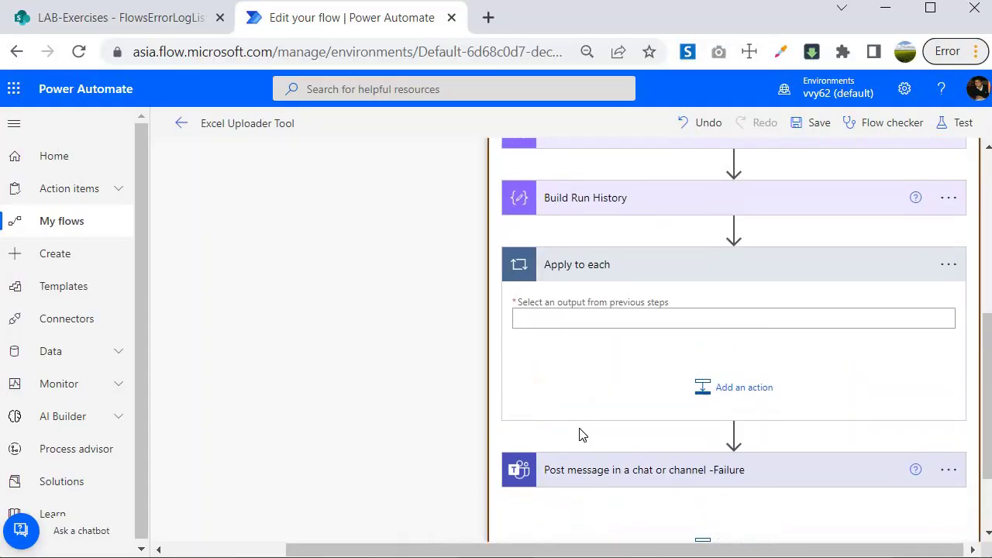
Step: Set the Apply to each loop's input to the expression body('Filter_Application_Logic')
{"action": "left_click", "coordinate": [573, 414]}
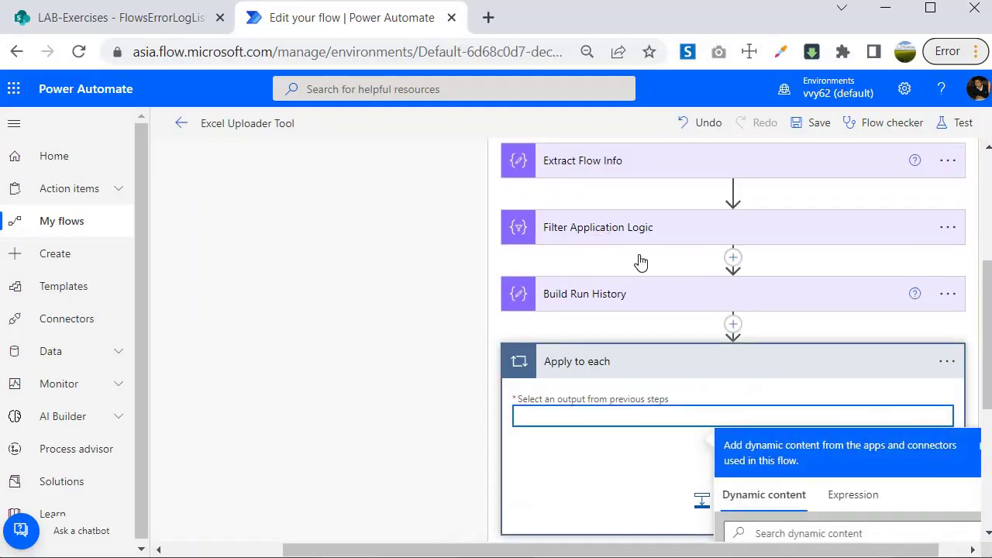
{"action": "scroll", "coordinate": [728, 290], "scroll_direction": "down", "scroll_amount": 3}
{"action": "scroll", "coordinate": [838, 436], "scroll_direction": "up", "scroll_amount": 3}
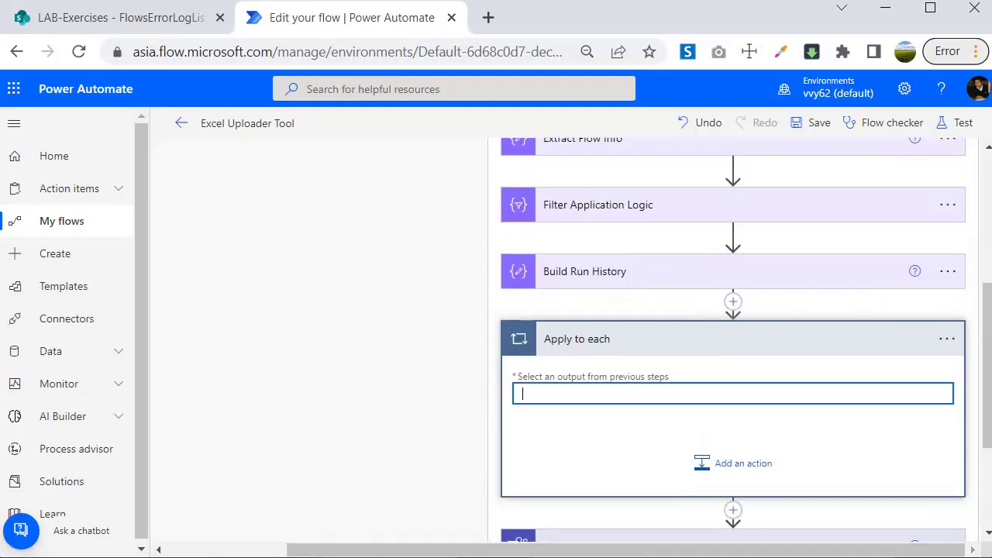
{"action": "left_click", "coordinate": [844, 477]}
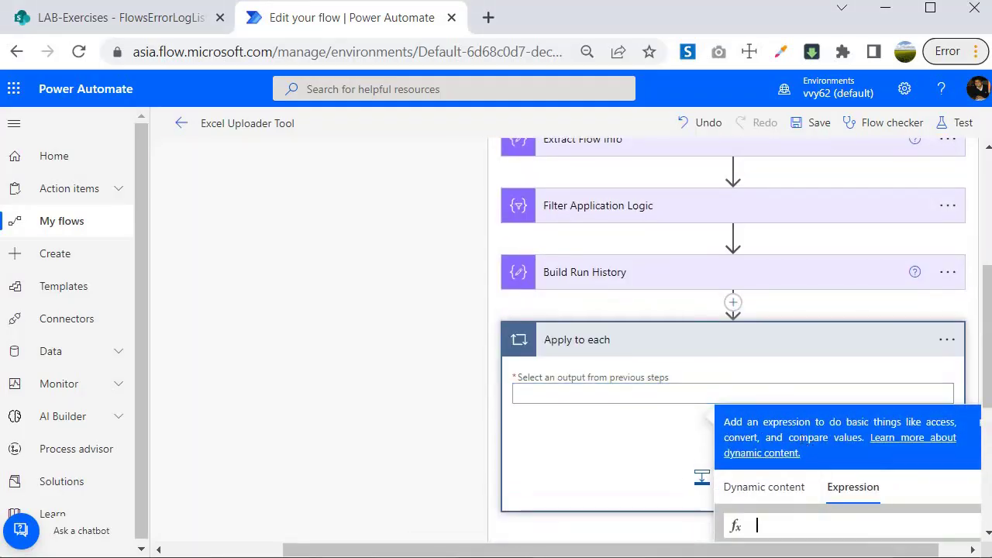
{"action": "scroll", "coordinate": [799, 436], "scroll_direction": "down", "scroll_amount": 2}
{"action": "type", "text": "bod"}
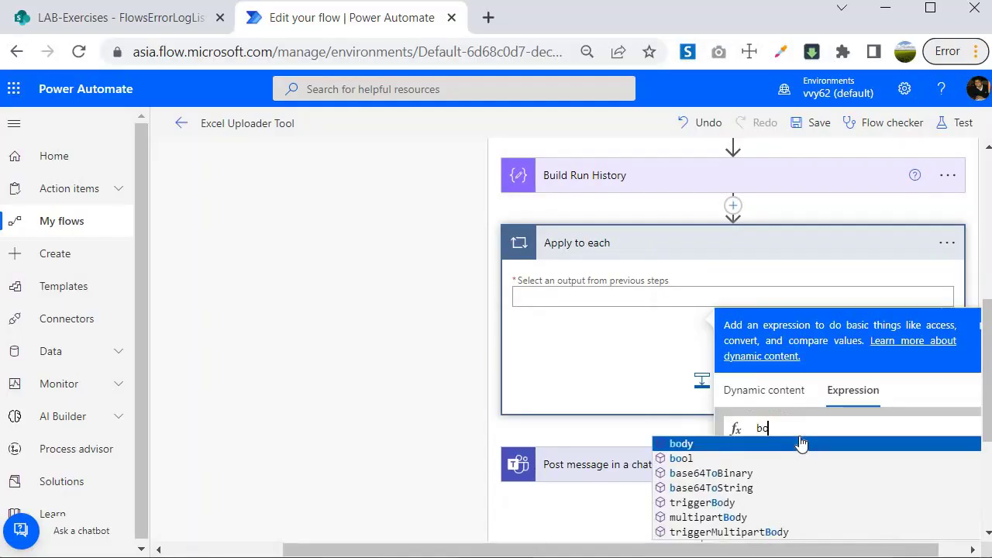
{"action": "left_click", "coordinate": [800, 439]}
{"action": "type", "text": "'Filter"}
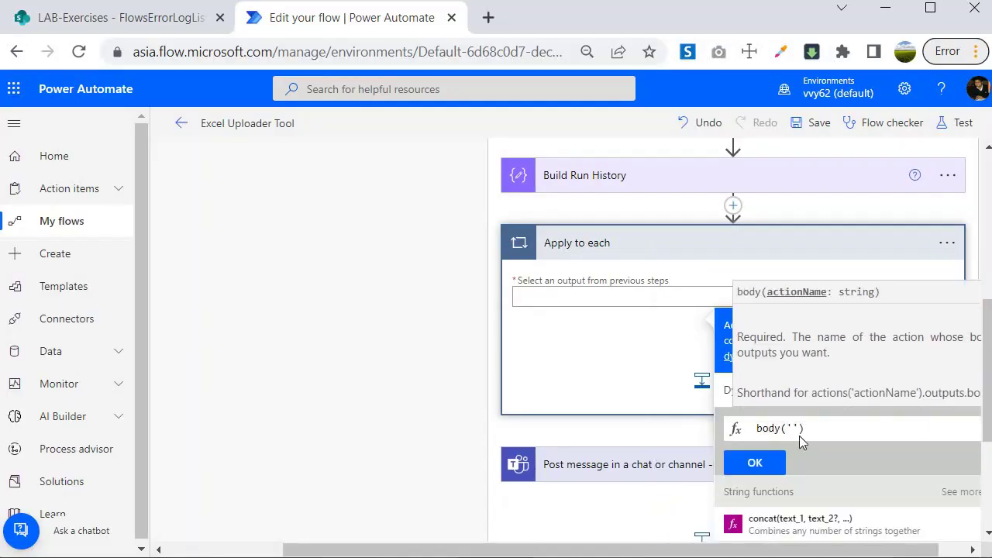
{"action": "type", "text": "_"}
{"action": "scroll", "coordinate": [580, 321], "scroll_direction": "down", "scroll_amount": 2}
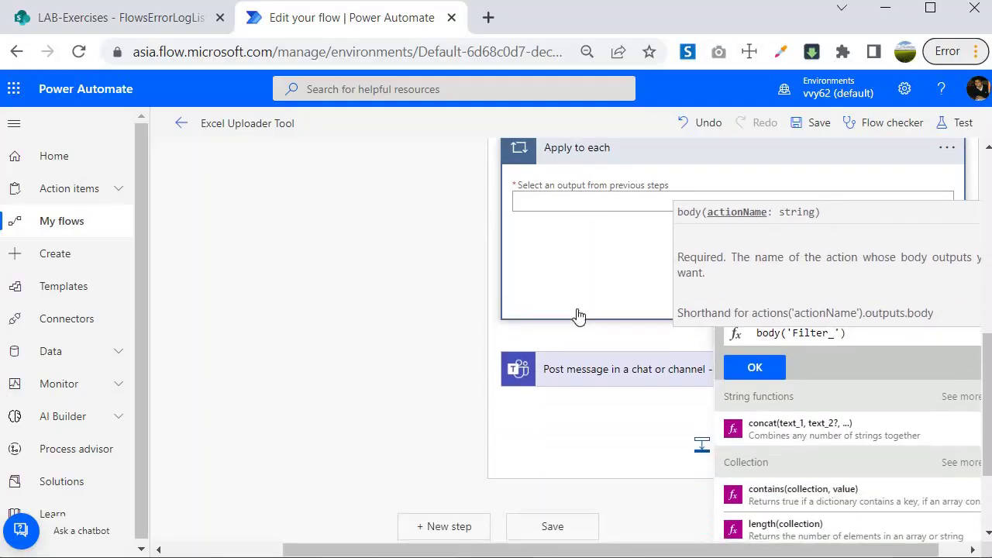
{"action": "scroll", "coordinate": [625, 321], "scroll_direction": "up", "scroll_amount": 6}
{"action": "scroll", "coordinate": [807, 377], "scroll_direction": "down", "scroll_amount": 3}
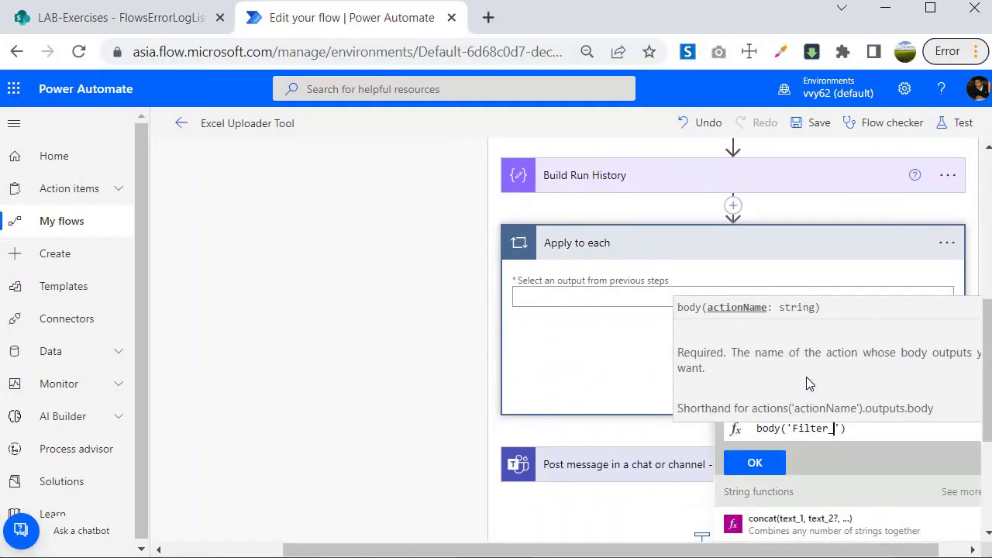
{"action": "type", "text": "Application_Logic"}
{"action": "key", "text": "Return"}
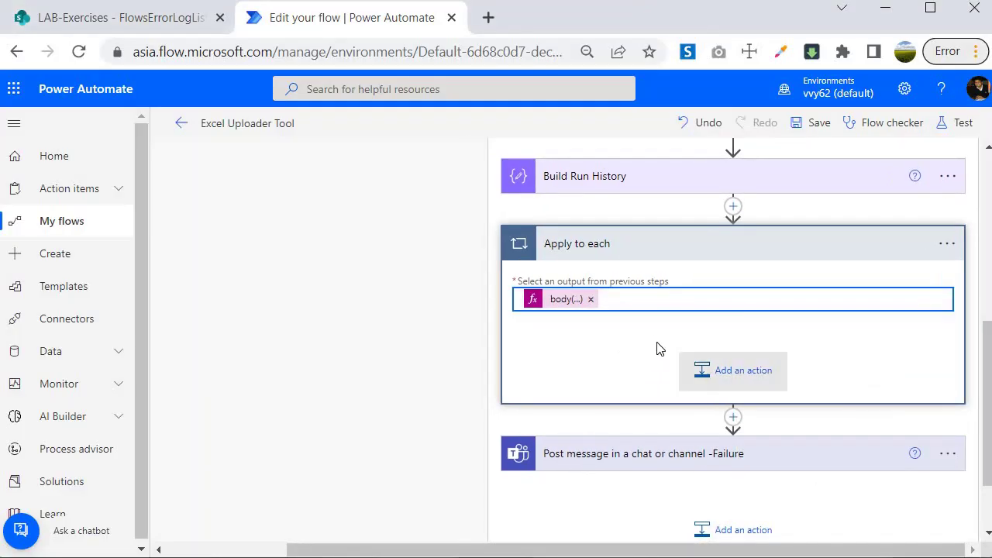
Step: Add a SharePoint Create item action inside the Apply to each loop and choose a custom value for its Site Address
{"action": "left_click", "coordinate": [741, 372]}
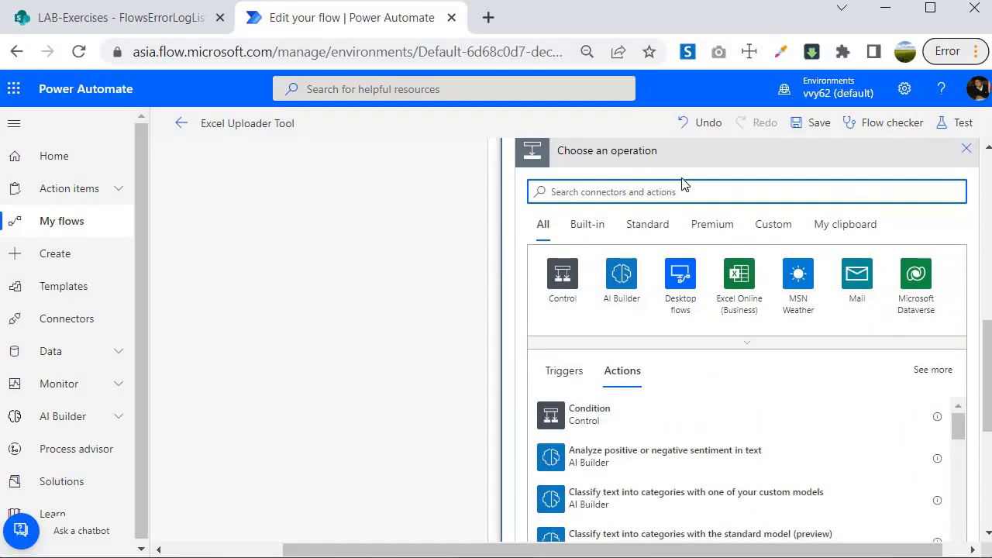
{"action": "type", "text": "create"}
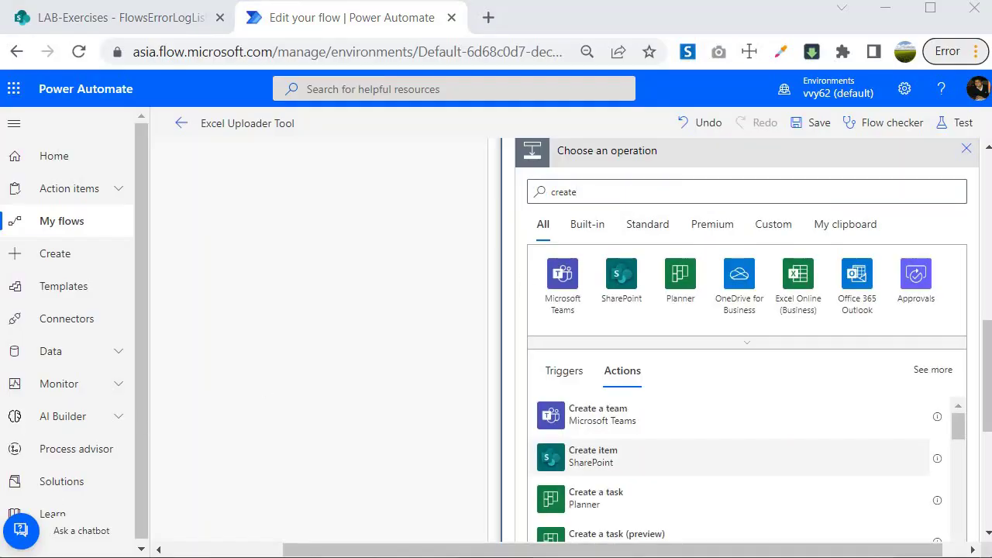
{"action": "left_click", "coordinate": [604, 461]}
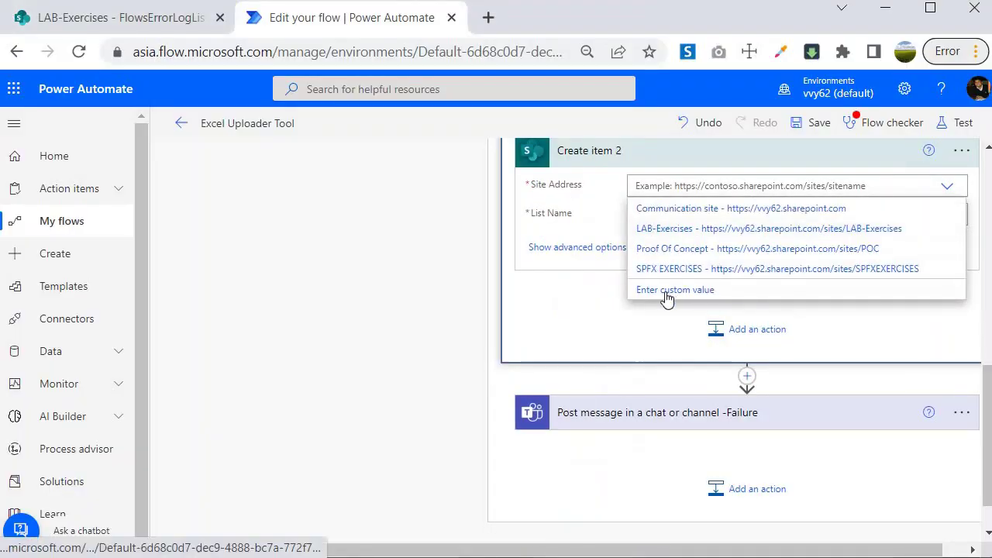
{"action": "left_click", "coordinate": [605, 334]}
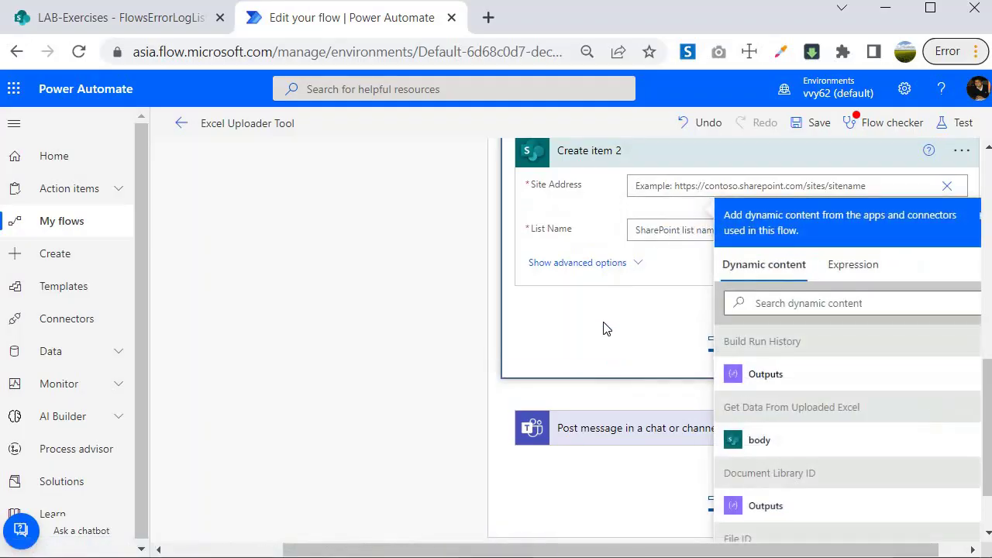
Step: Add a "FlowErrorLogListName" key with an empty string value after TableRange in the Application Context variable's object
{"action": "scroll", "coordinate": [388, 250], "scroll_direction": "up", "scroll_amount": 15}
{"action": "left_click", "coordinate": [383, 243]}
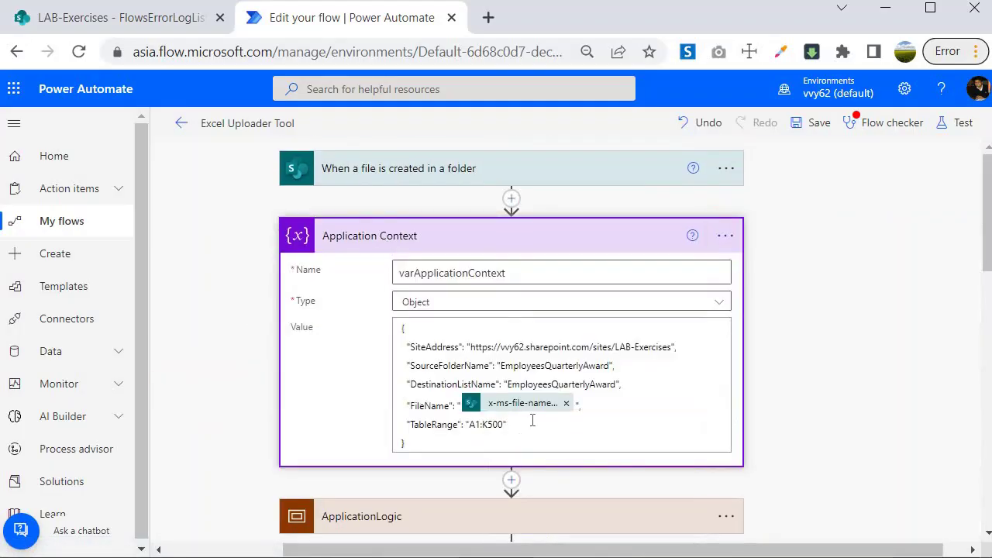
{"action": "left_click", "coordinate": [518, 423]}
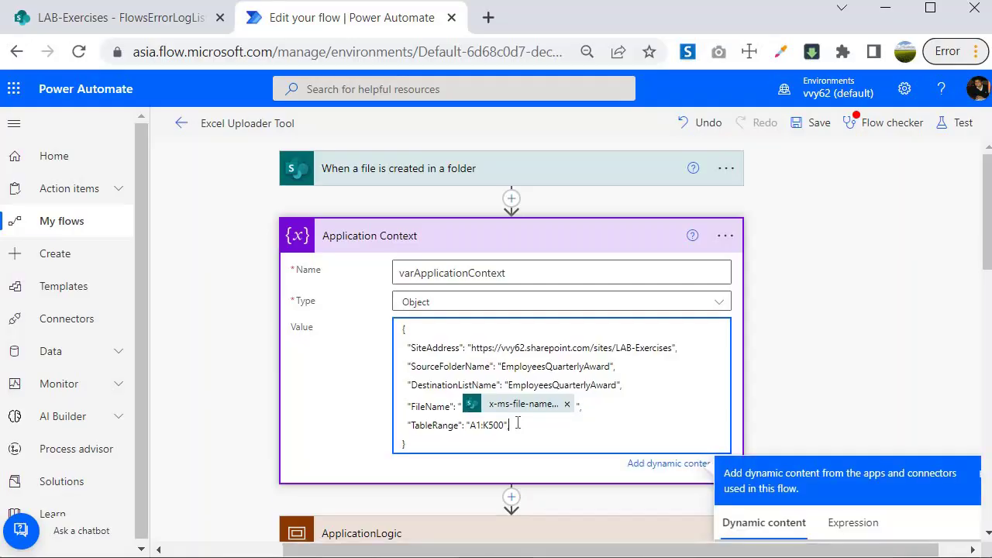
{"action": "type", "text": ","}
{"action": "key", "text": "Return"}
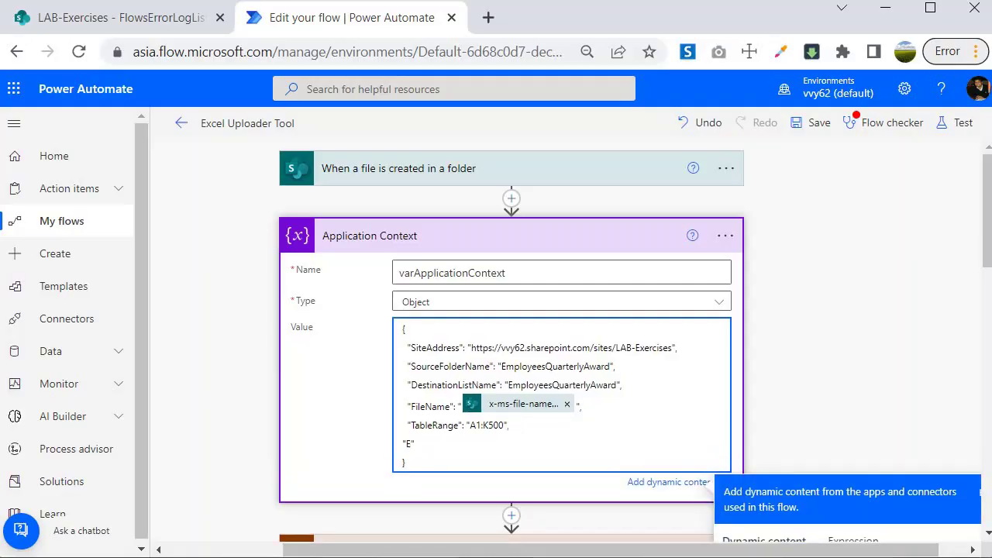
{"action": "type", "text": "\"FlowErrorLogListName"}
{"action": "double_click", "coordinate": [521, 442]}
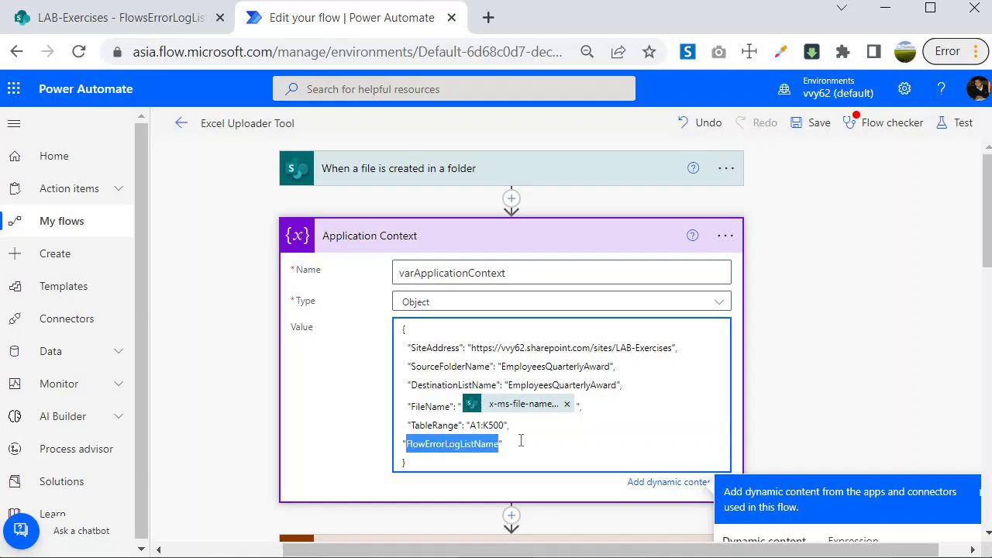
{"action": "left_click", "coordinate": [521, 441]}
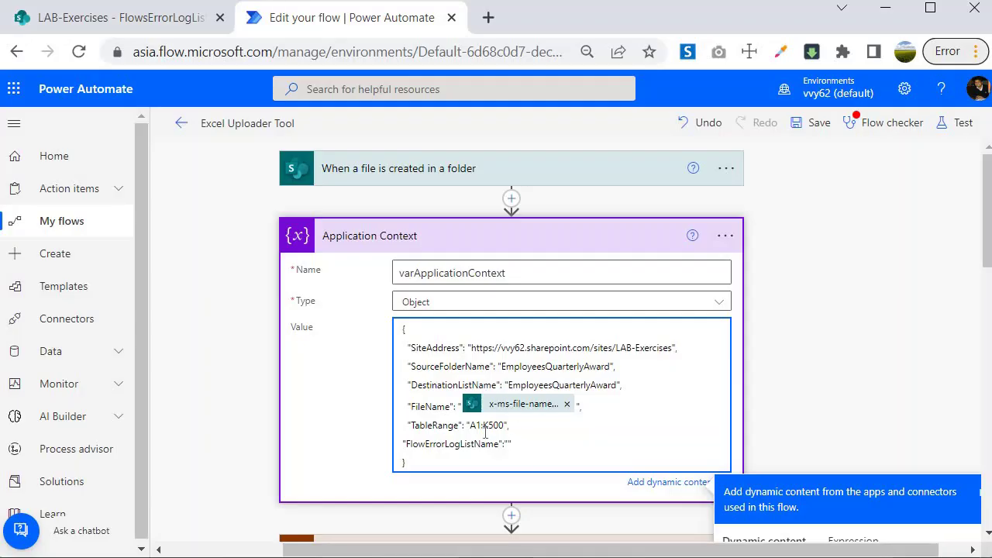
Step: Set the FlowErrorLogListName value to FlowsErrorLogList, copied from the SharePoint list's web address, and copy the key name
{"action": "left_click", "coordinate": [180, 23]}
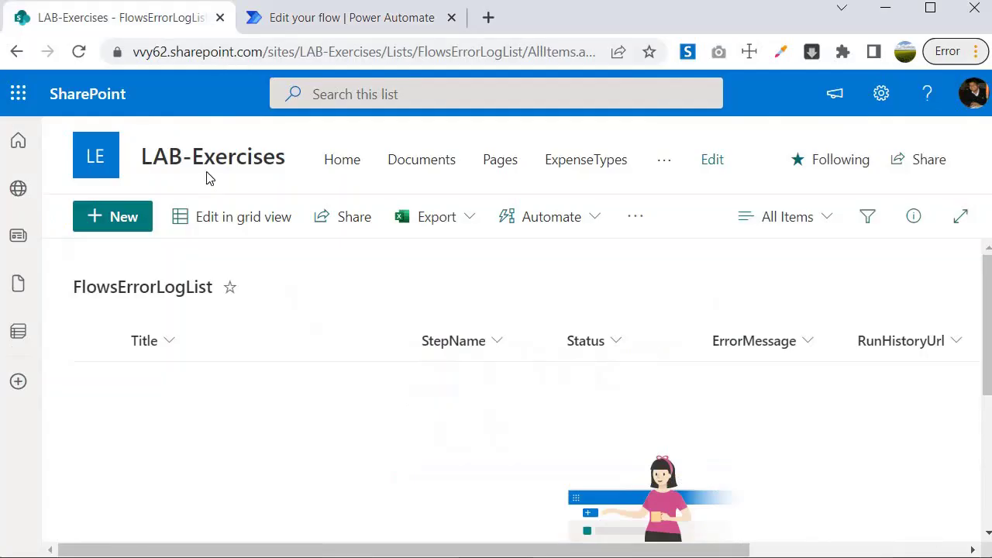
{"action": "double_click", "coordinate": [444, 48]}
{"action": "key", "text": "ctrl+c"}
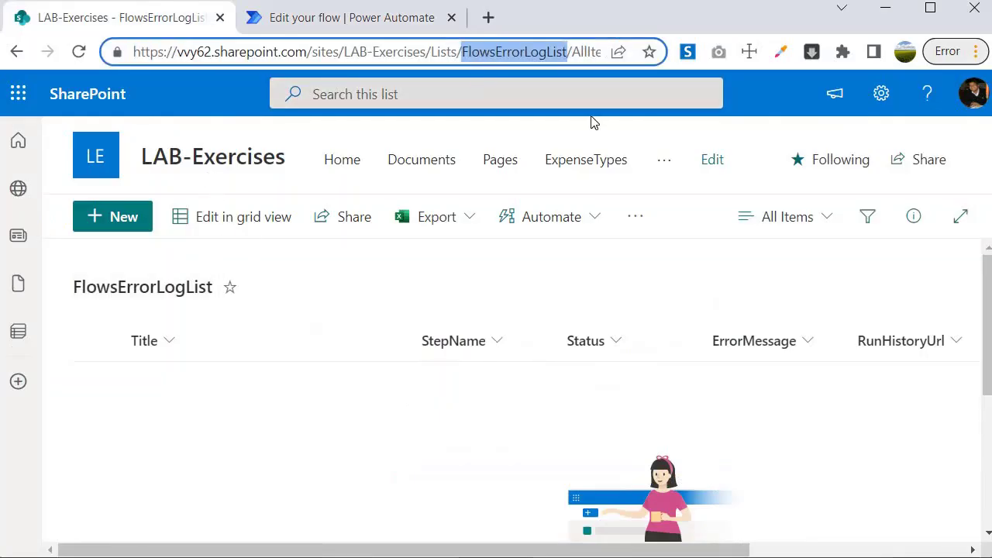
{"action": "left_click", "coordinate": [394, 23]}
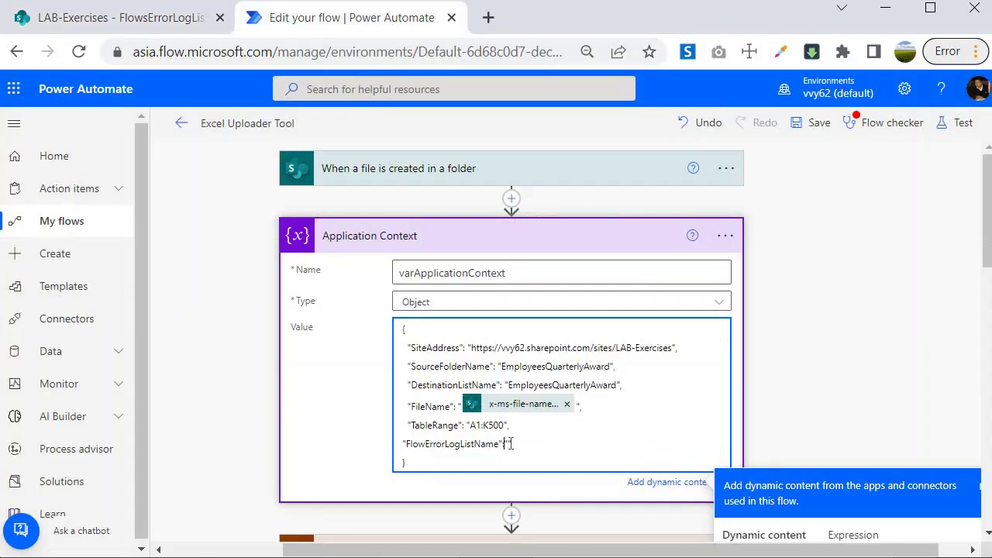
{"action": "key", "text": "ctrl+v"}
{"action": "double_click", "coordinate": [499, 443]}
{"action": "key", "text": "ctrl+c"}
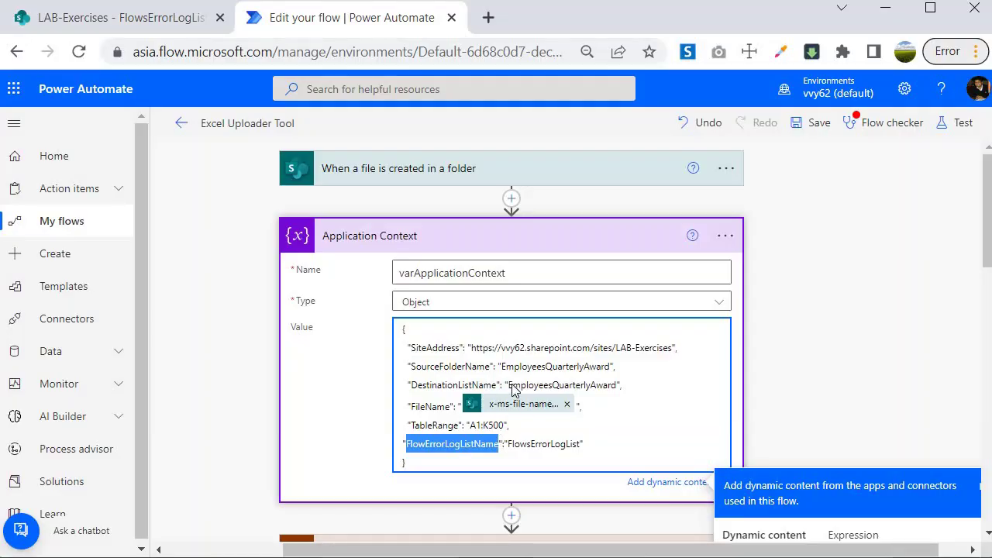
Step: Set the Site Address of Create item 2 to the expression variables('varApplicationContext')?['SiteAddress']
{"action": "scroll", "coordinate": [512, 390], "scroll_direction": "down", "scroll_amount": 15}
{"action": "scroll", "coordinate": [930, 411], "scroll_direction": "up", "scroll_amount": 3}
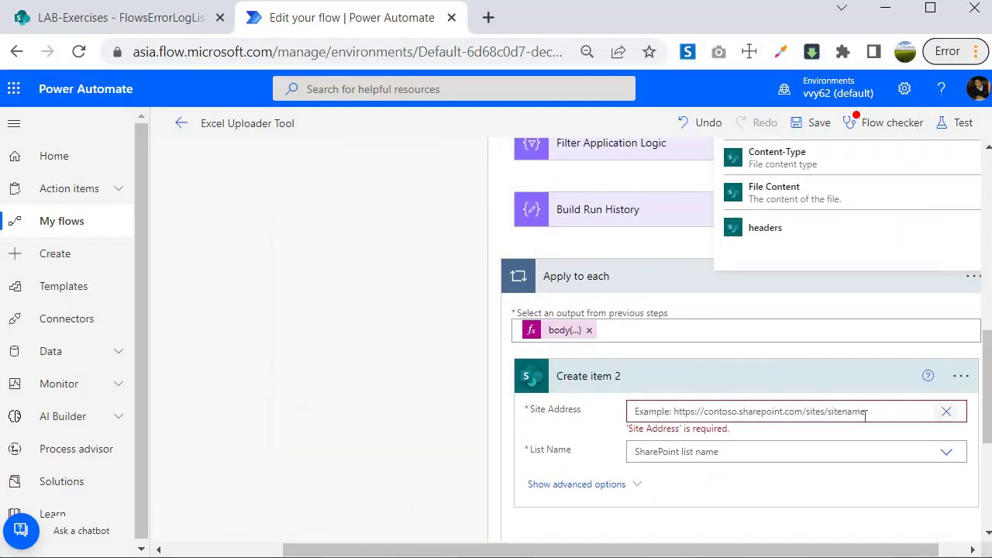
{"action": "left_click", "coordinate": [866, 415]}
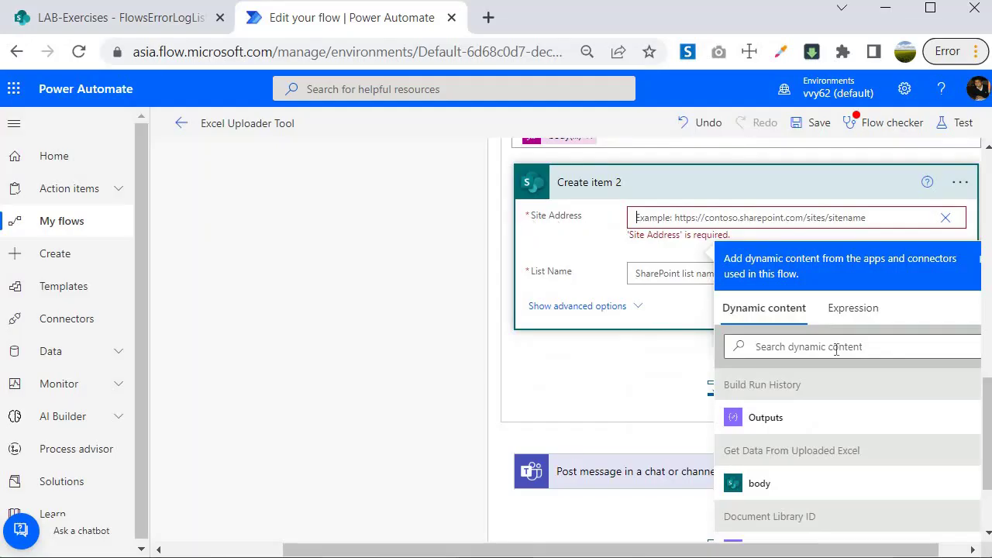
{"action": "left_click", "coordinate": [853, 310]}
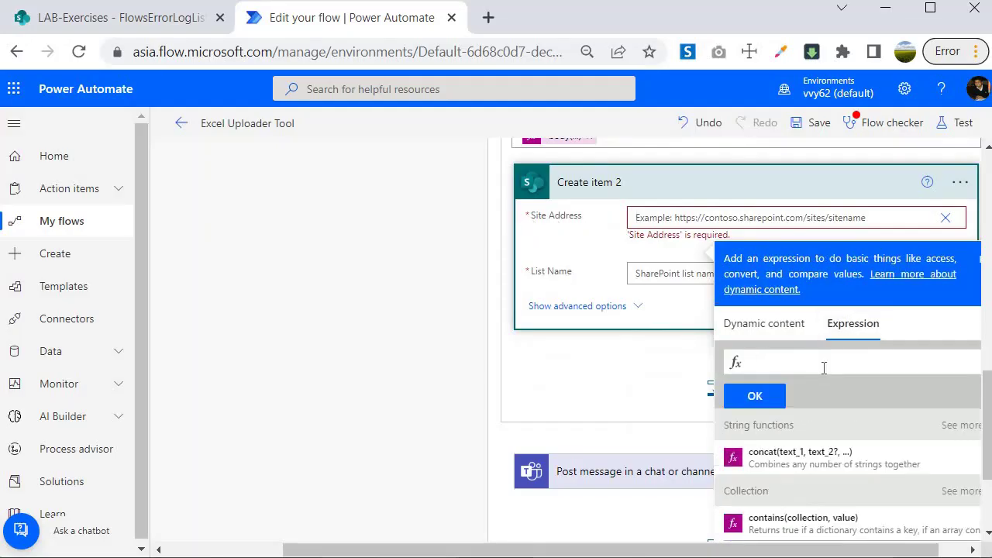
{"action": "type", "text": "var"}
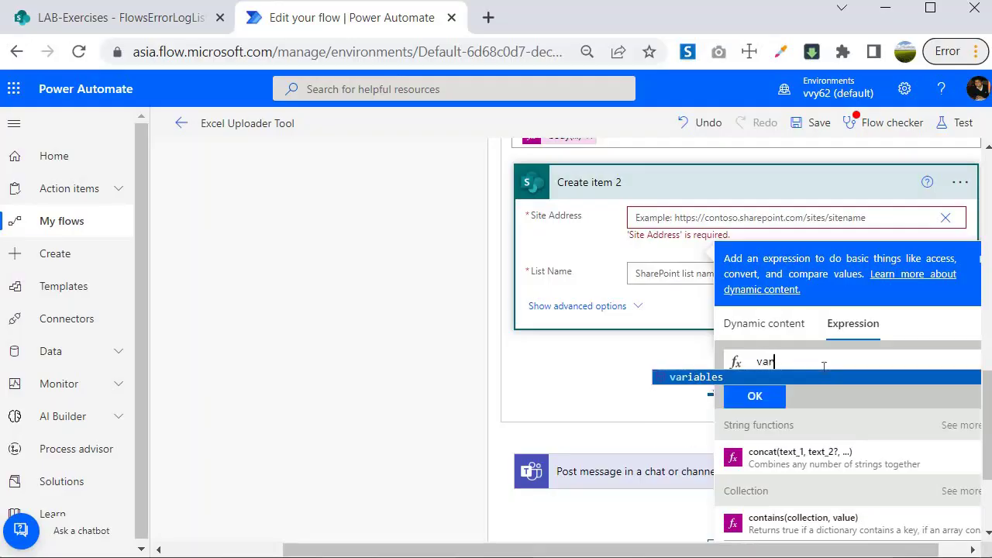
{"action": "type", "text": "iables("}
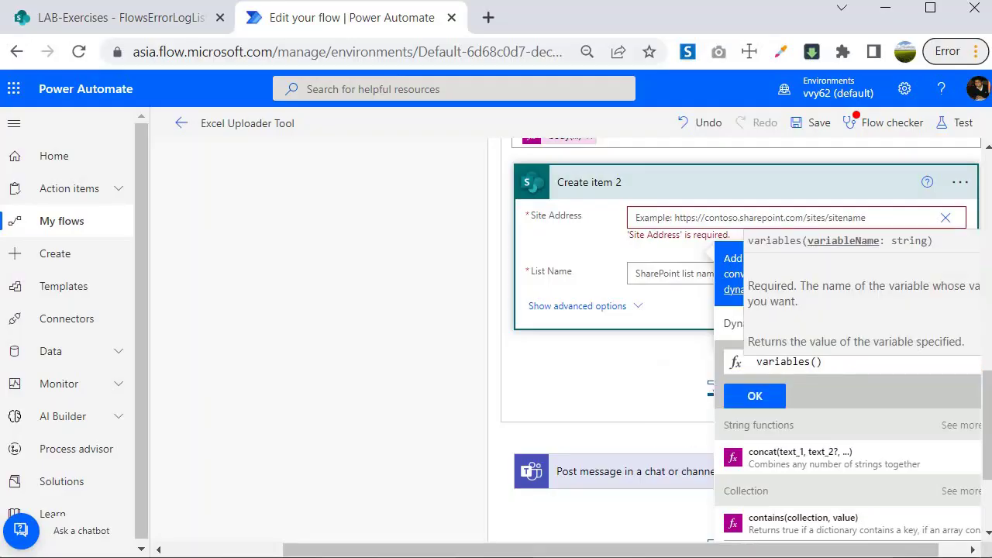
{"action": "type", "text": "'varApplica"}
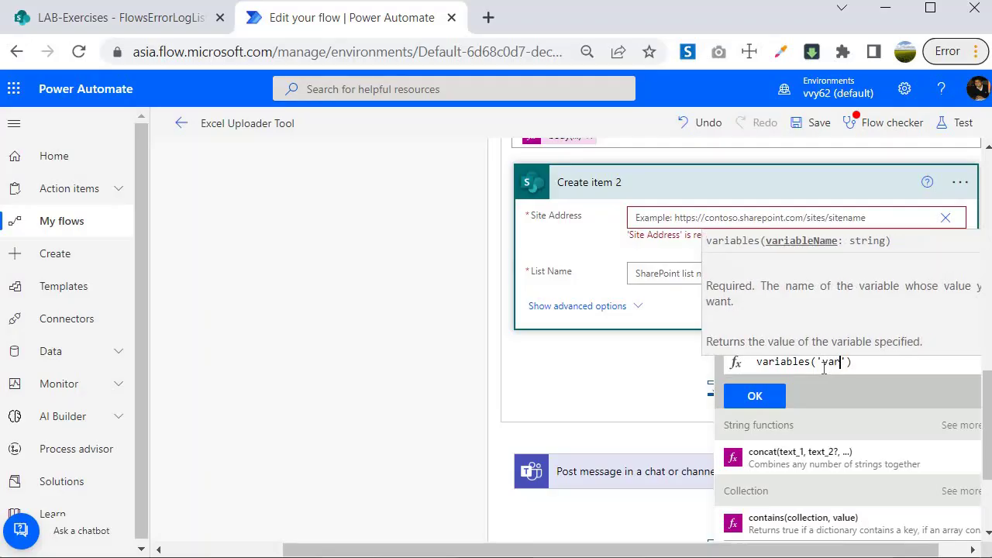
{"action": "type", "text": "tionContext')"}
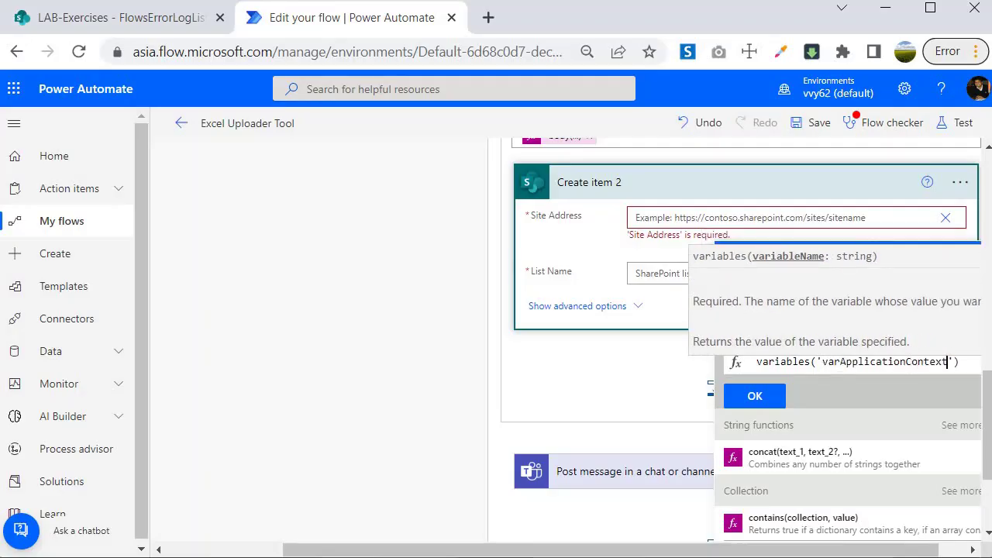
{"action": "type", "text": "?['"}
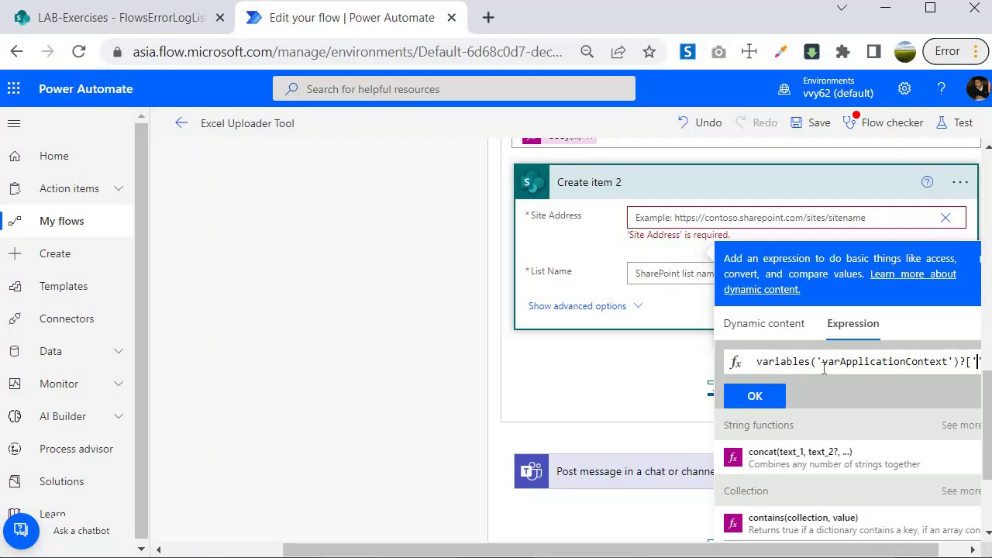
{"action": "type", "text": "SiteAddress"}
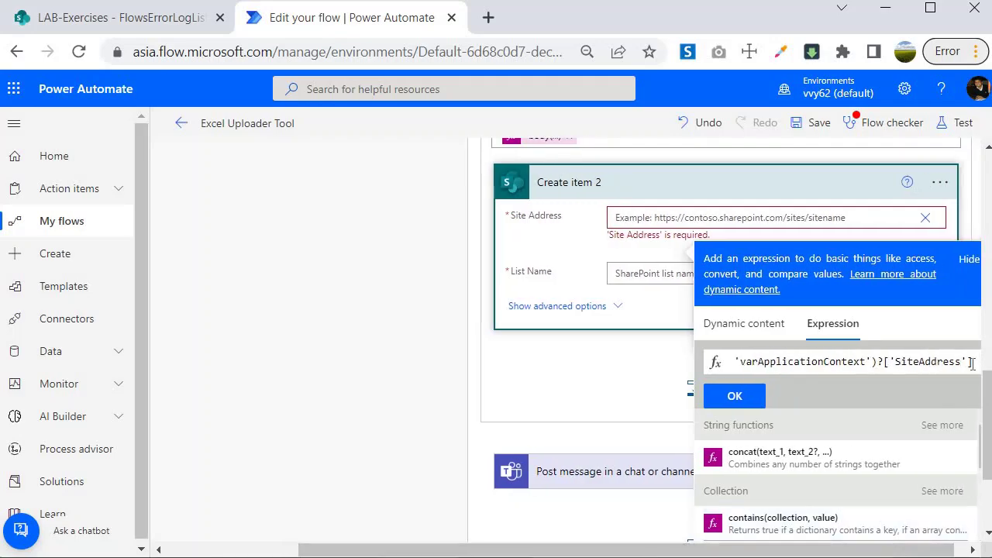
{"action": "left_click", "coordinate": [732, 396]}
Step: Set the List Name of Create item 2 to a custom value, the expression variables('varApplicationContext')?['FlowErrorLogListName']
{"action": "left_click", "coordinate": [625, 264]}
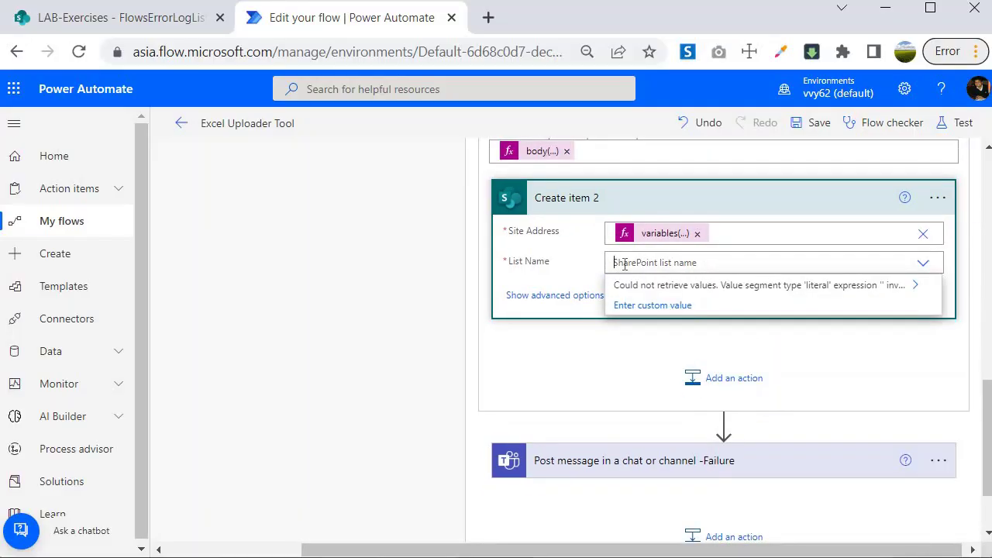
{"action": "left_click", "coordinate": [658, 306]}
{"action": "left_click", "coordinate": [853, 369]}
{"action": "type", "text": "var"}
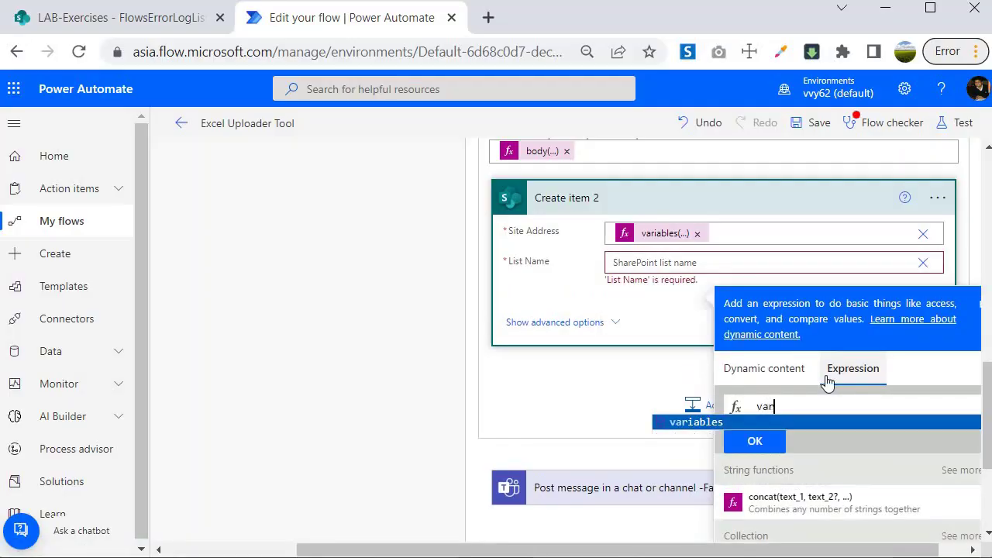
{"action": "type", "text": "iables('varApplica"}
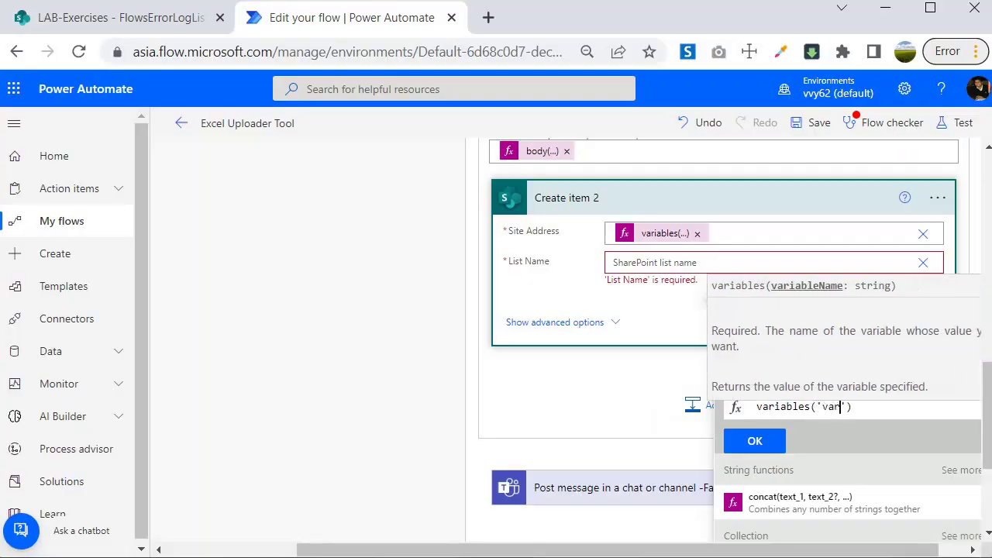
{"action": "type", "text": "tionContext')?["}
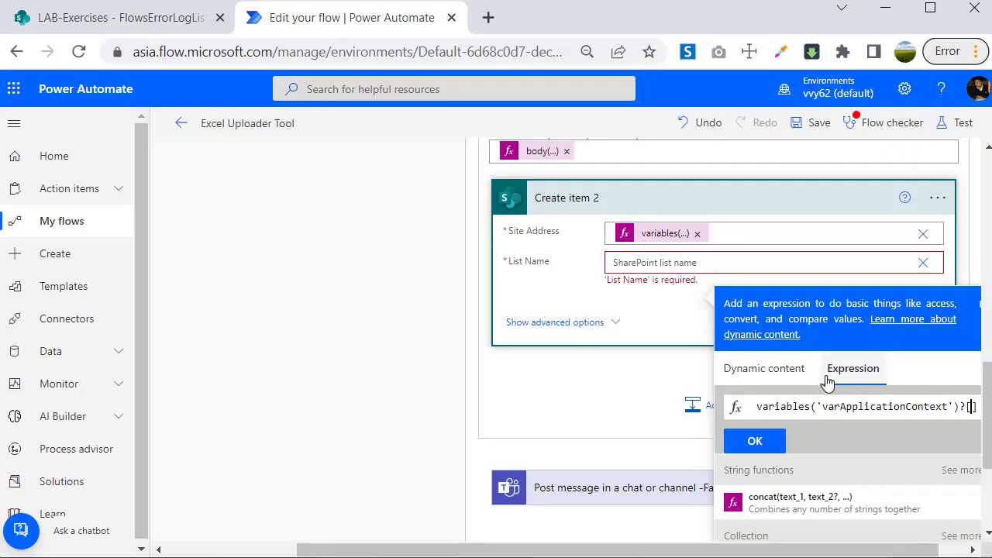
{"action": "type", "text": "'"}
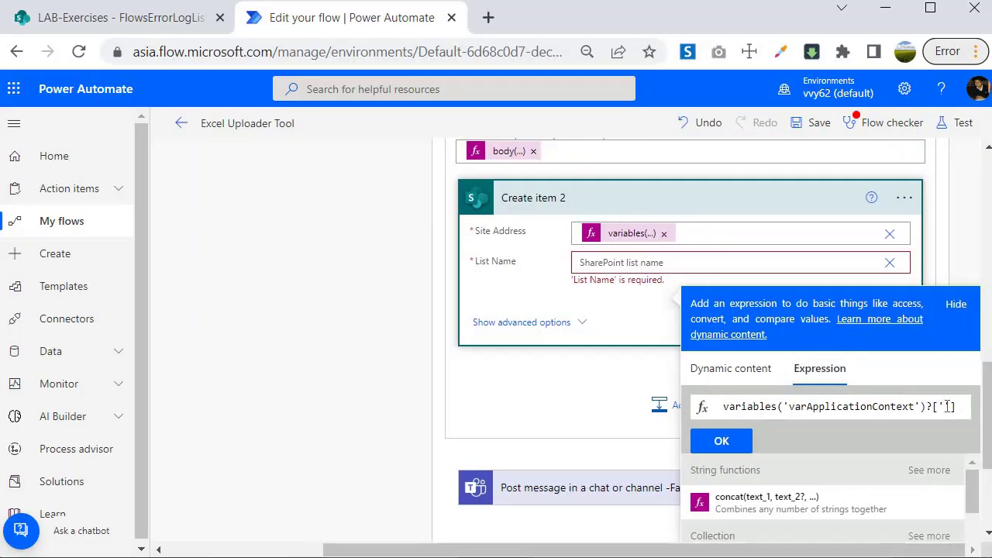
{"action": "key", "text": "ctrl+v"}
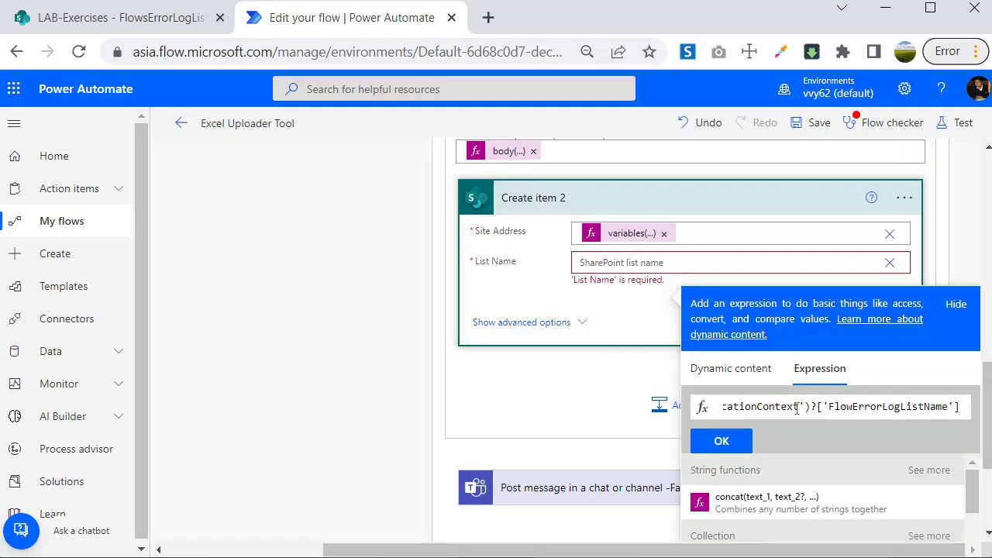
{"action": "left_click", "coordinate": [716, 441]}
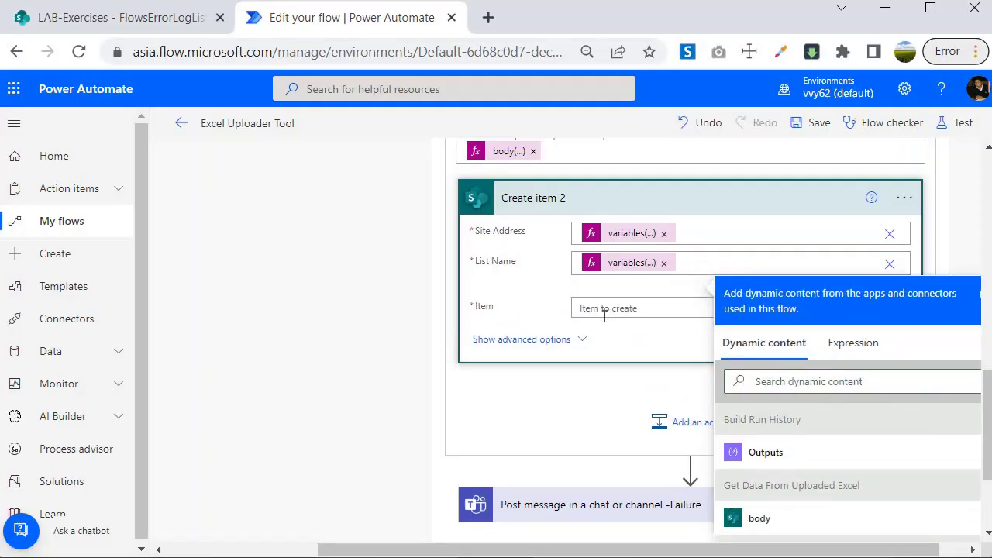
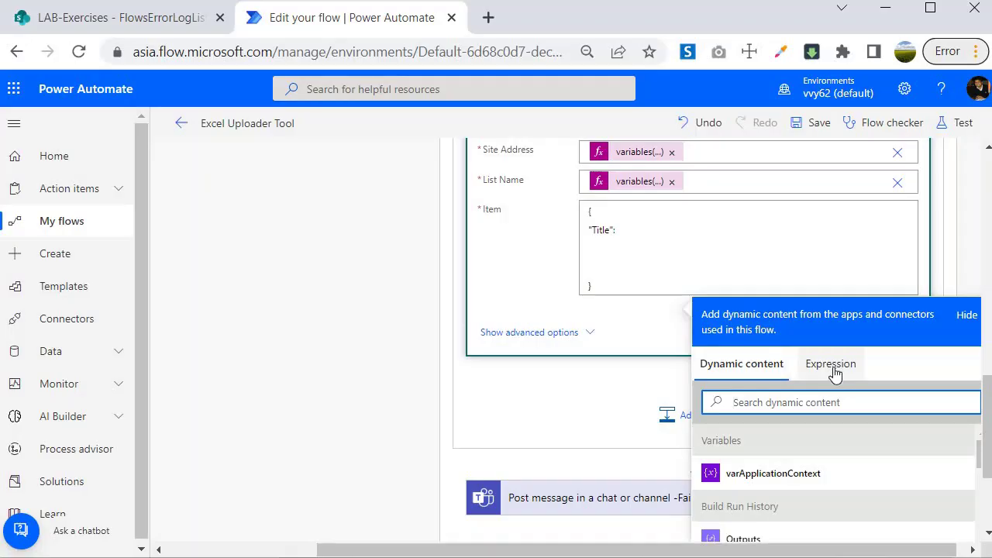
Step: Begin an expression for the Title value of Create item 2 that references the Extract Flow Info output: outputs('Extract_Flow_Info')
{"action": "type", "text": "outputs("}
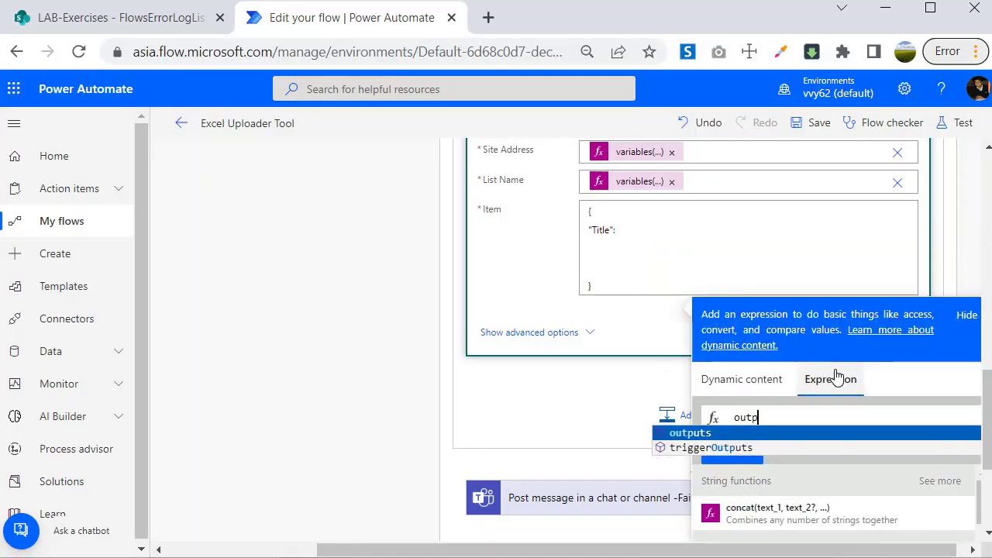
{"action": "left_click", "coordinate": [721, 380]}
{"action": "scroll", "coordinate": [720, 461], "scroll_direction": "down", "scroll_amount": 3}
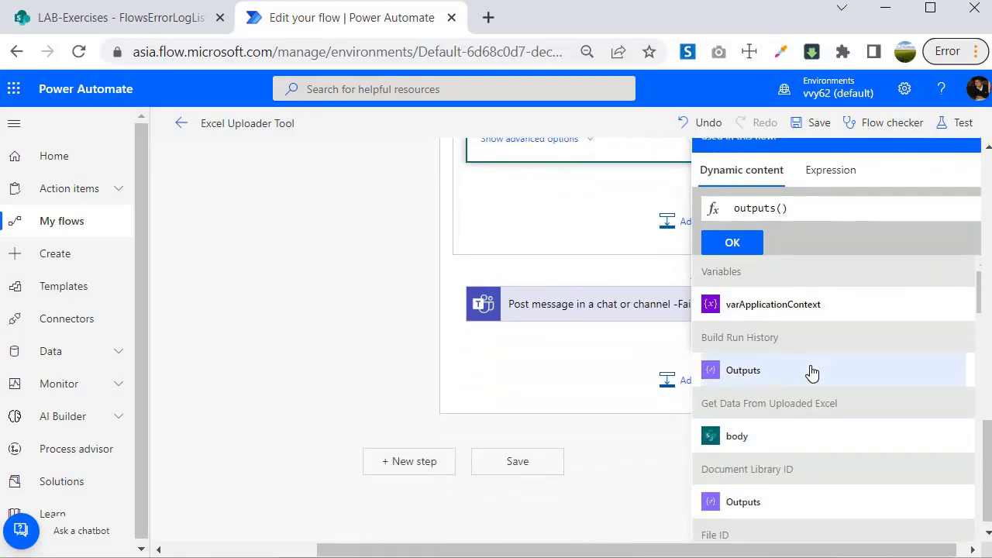
{"action": "scroll", "coordinate": [811, 375], "scroll_direction": "down", "scroll_amount": 1}
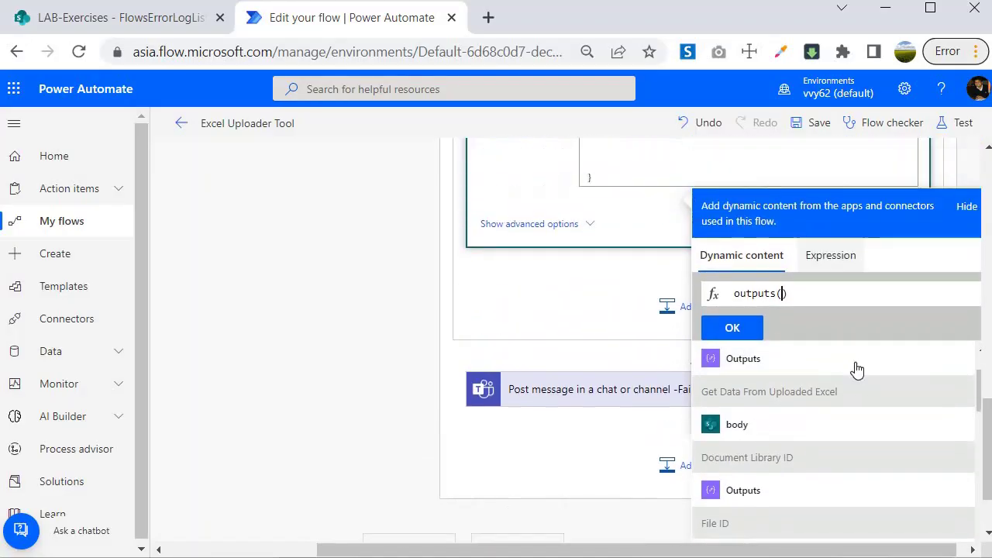
{"action": "scroll", "coordinate": [859, 414], "scroll_direction": "down", "scroll_amount": 3}
{"action": "scroll", "coordinate": [872, 454], "scroll_direction": "down", "scroll_amount": 5}
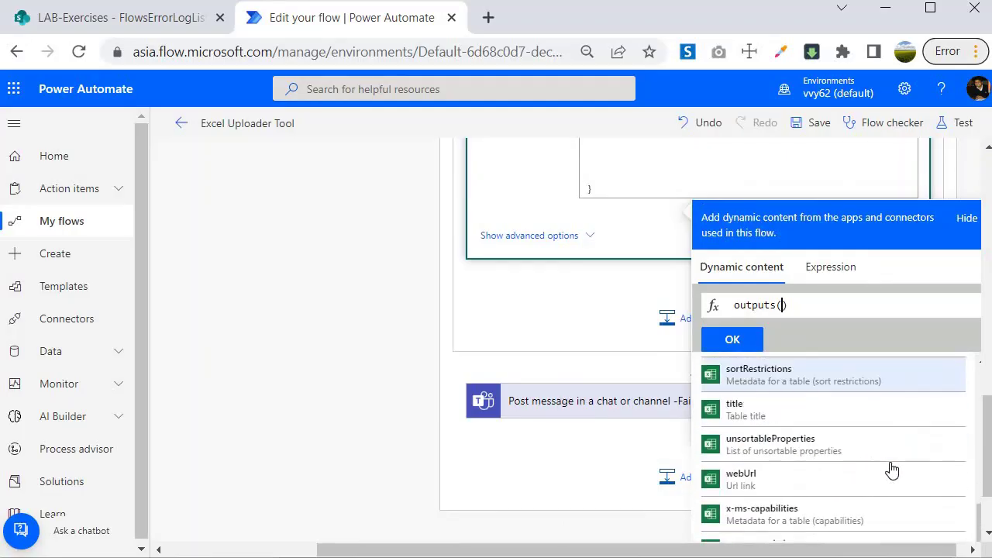
{"action": "left_click", "coordinate": [744, 444]}
{"action": "left_click", "coordinate": [779, 305]}
{"action": "key", "text": "shift+Home"}
{"action": "key", "text": "BackSpace"}
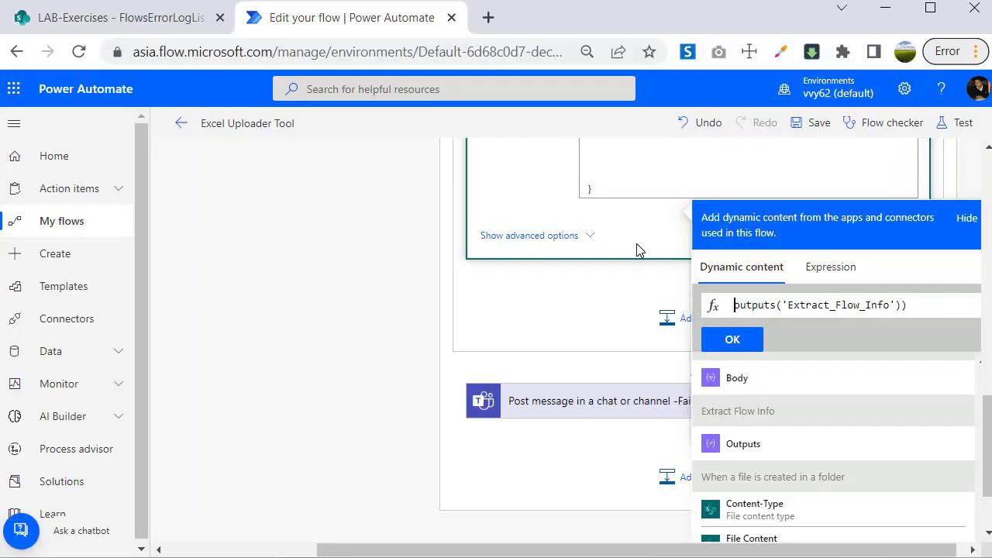
Step: Complete the expression as outputs('Extract_Flow_Info')?['tags']?['flowDisplayName'] and insert it as the Title value in the Item field
{"action": "left_click", "coordinate": [932, 305]}
{"action": "key", "text": "BackSpace"}
{"action": "type", "text": "?['tags"}
{"action": "left_click", "coordinate": [964, 306]}
{"action": "type", "text": "?["}
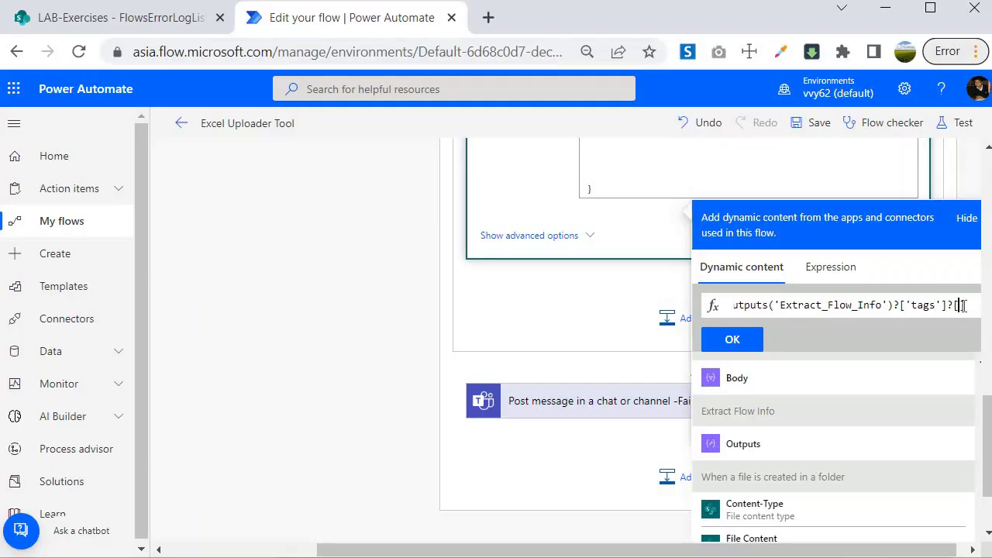
{"action": "type", "text": "'flow"}
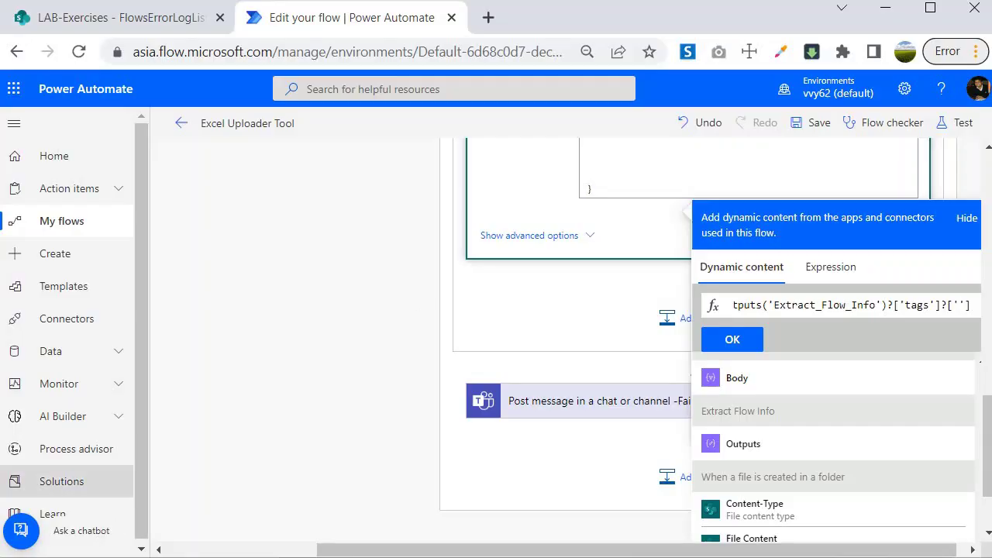
{"action": "type", "text": "DisplayName"}
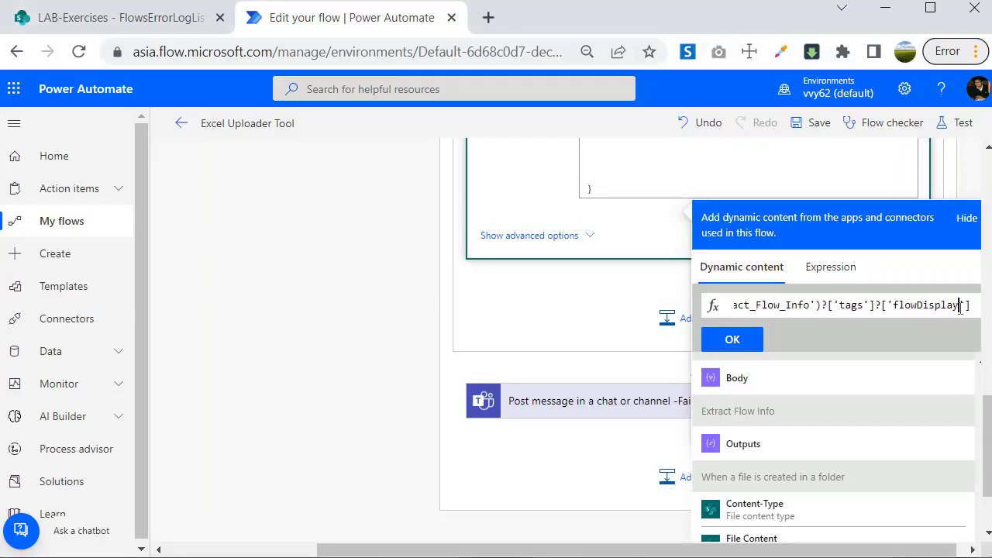
{"action": "key", "text": "ctrl+Left"}
{"action": "key", "text": "ctrl+shift+Right"}
{"action": "key", "text": "shift+Right"}
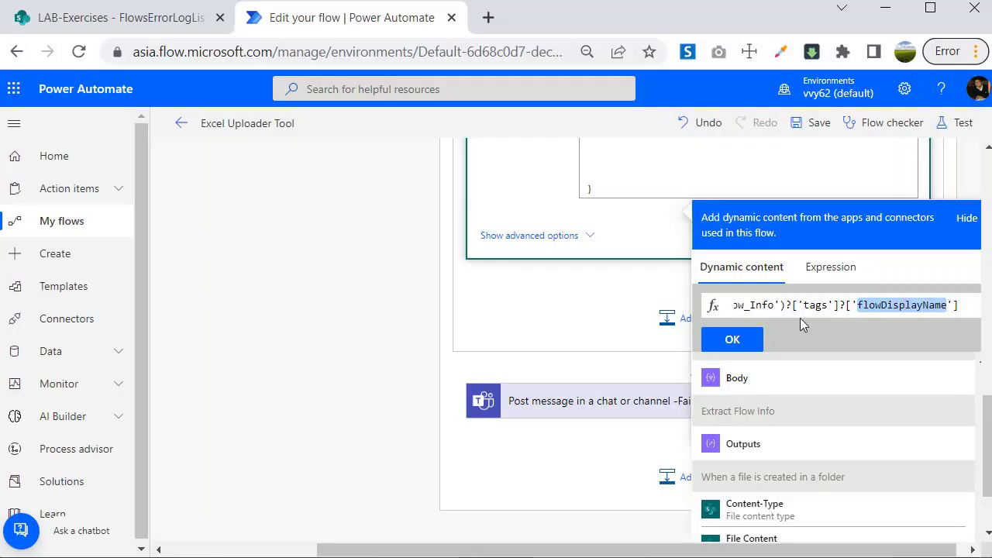
{"action": "key", "text": "Right"}
{"action": "key", "text": "Home"}
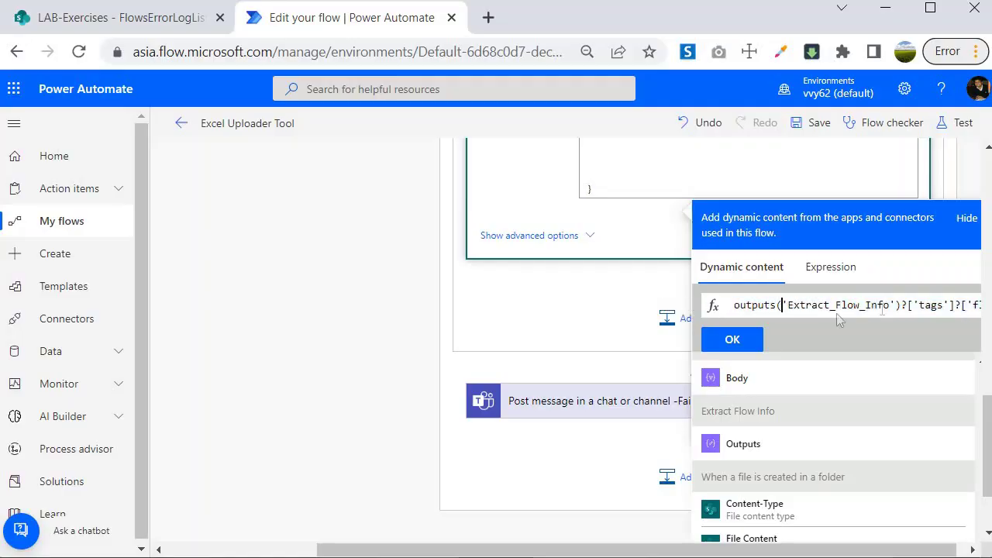
{"action": "left_click", "coordinate": [643, 326]}
{"action": "scroll", "coordinate": [535, 343], "scroll_direction": "up", "scroll_amount": 5}
{"action": "scroll", "coordinate": [519, 272], "scroll_direction": "up", "scroll_amount": 2}
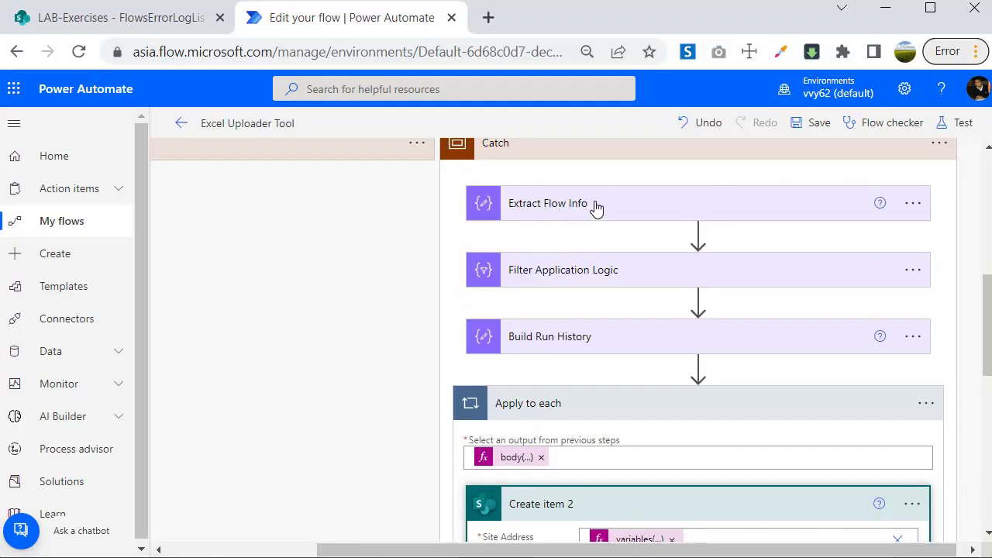
{"action": "scroll", "coordinate": [570, 230], "scroll_direction": "down", "scroll_amount": 6}
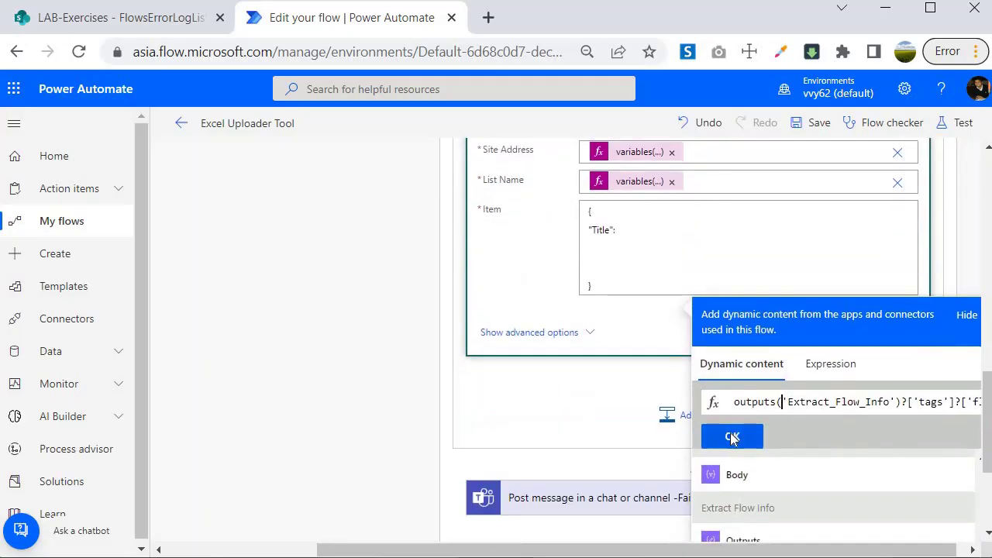
{"action": "left_click", "coordinate": [733, 439]}
Step: Examine the input of the Extract Flow Info action in the Catch scope
{"action": "scroll", "coordinate": [561, 259], "scroll_direction": "up", "scroll_amount": 5}
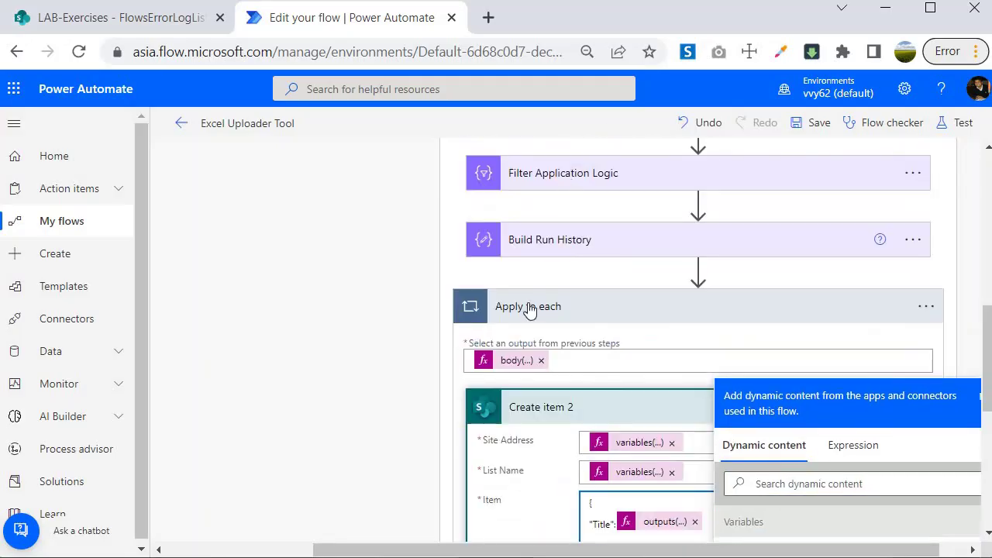
{"action": "scroll", "coordinate": [567, 215], "scroll_direction": "up", "scroll_amount": 2}
{"action": "scroll", "coordinate": [638, 282], "scroll_direction": "down", "scroll_amount": 4}
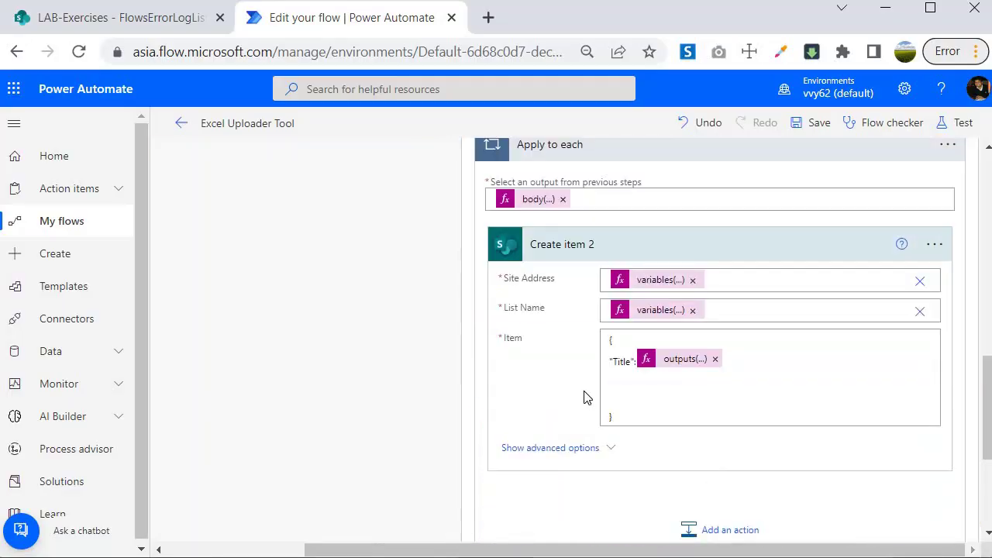
{"action": "scroll", "coordinate": [587, 397], "scroll_direction": "up", "scroll_amount": 5}
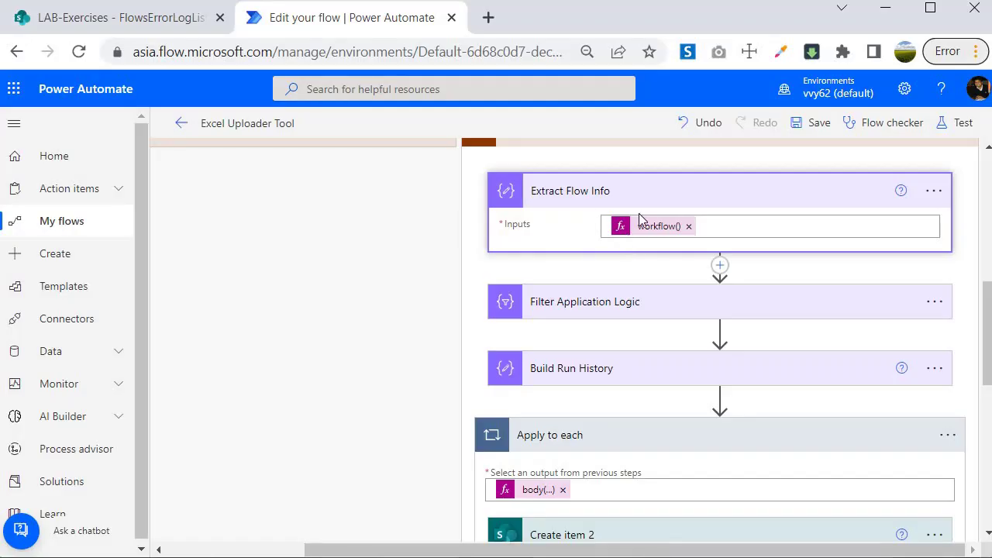
{"action": "scroll", "coordinate": [642, 302], "scroll_direction": "down", "scroll_amount": 10}
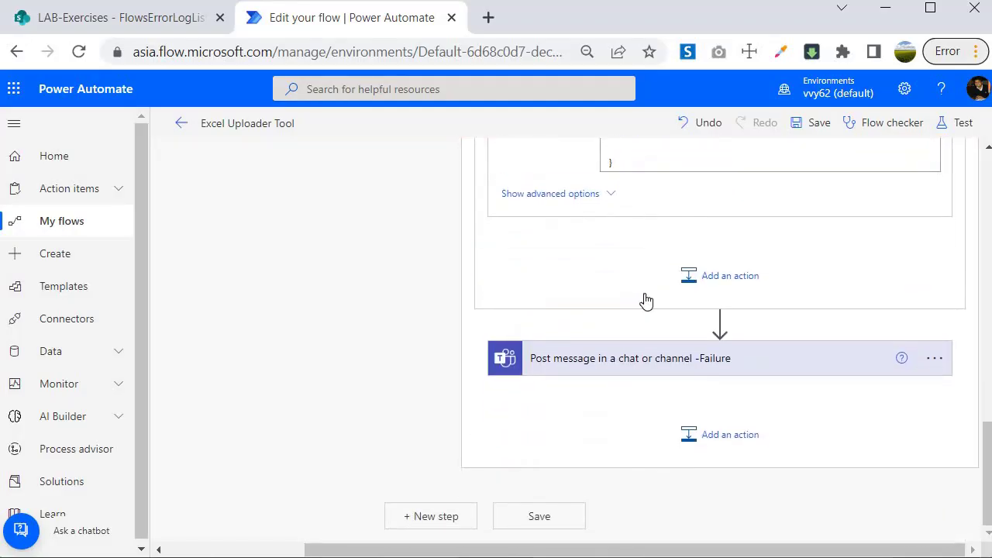
{"action": "scroll", "coordinate": [648, 301], "scroll_direction": "up", "scroll_amount": 3}
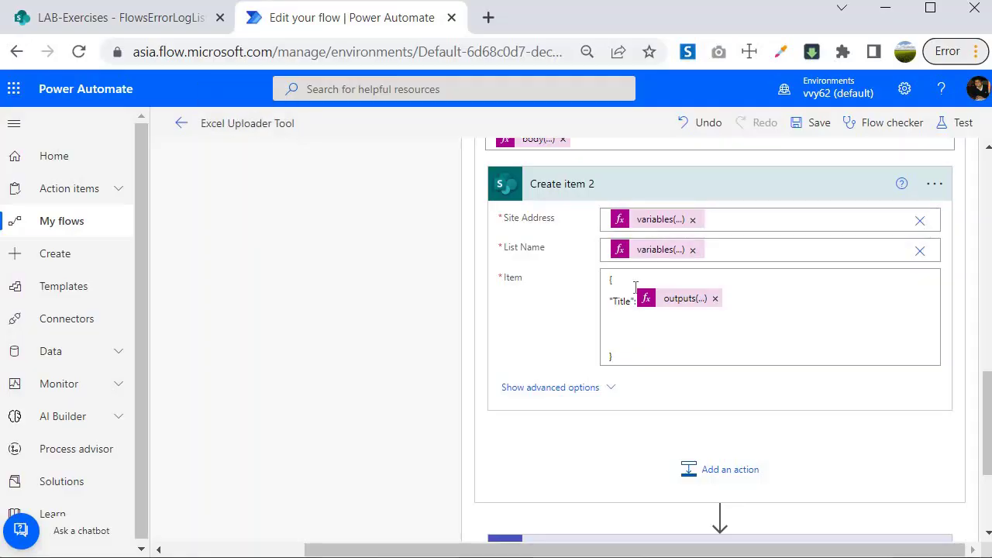
Step: Add a comma after the Title value and a "StepName": key below it, matching the SharePoint list's column name
{"action": "left_click", "coordinate": [763, 300]}
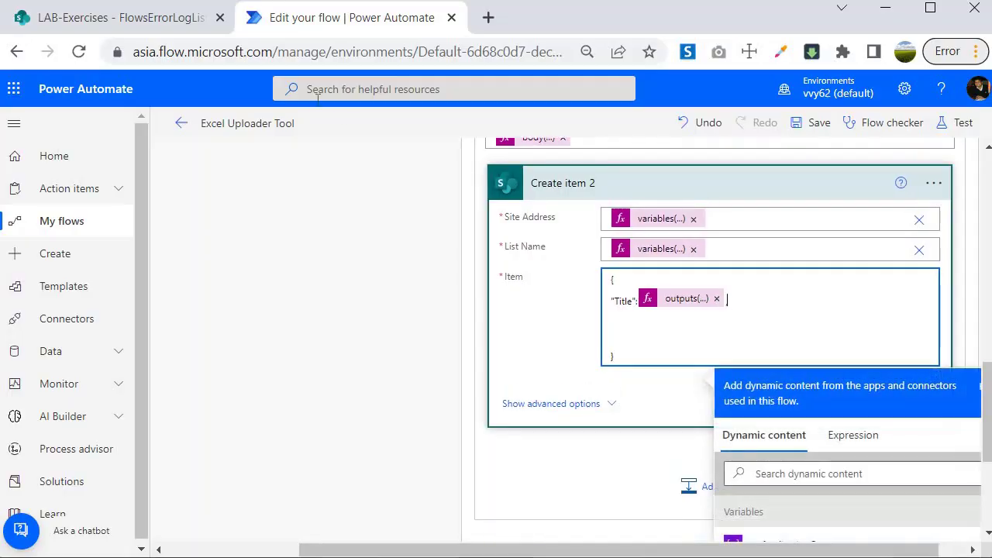
{"action": "left_click", "coordinate": [133, 17]}
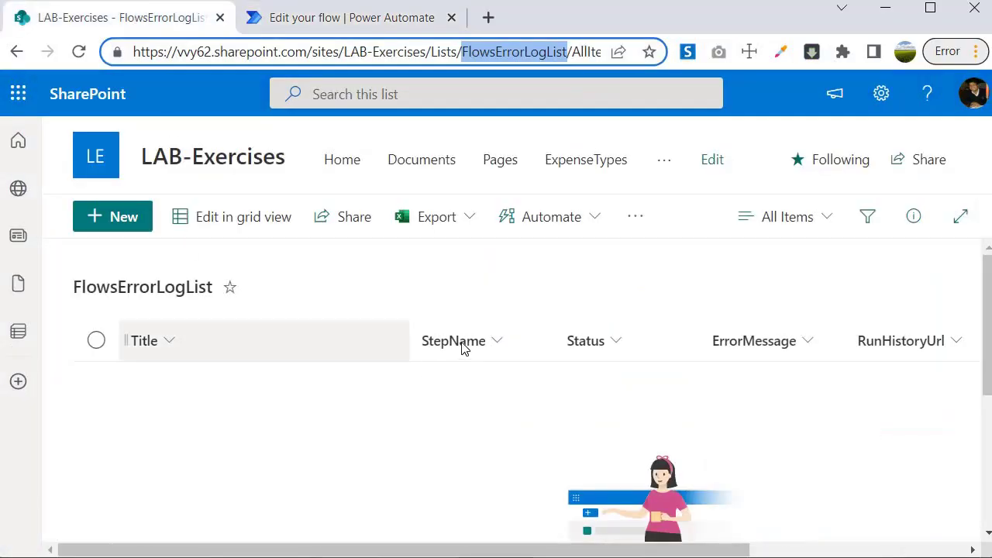
{"action": "left_click", "coordinate": [301, 17]}
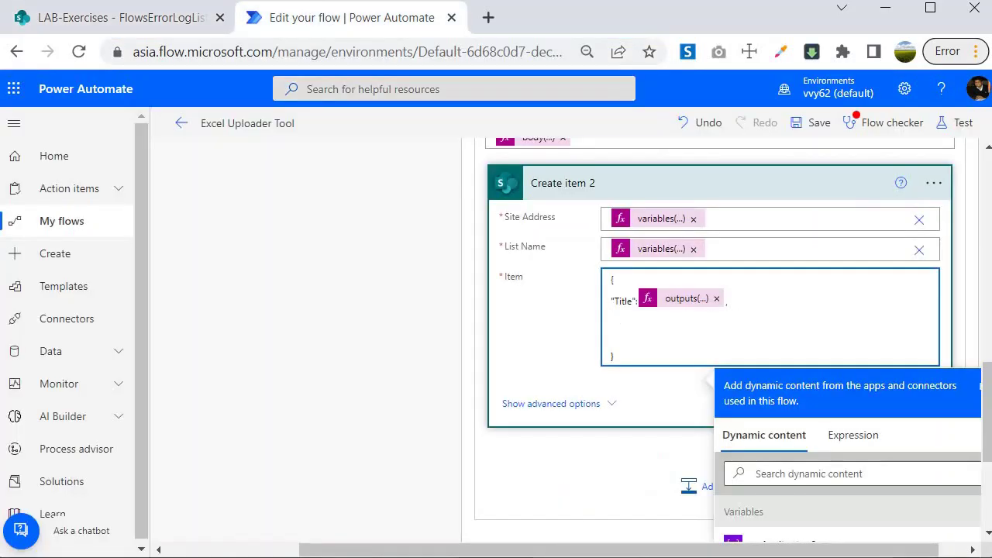
{"action": "type", "text": "StepName\":"}
{"action": "scroll", "coordinate": [553, 376], "scroll_direction": "up", "scroll_amount": 1}
{"action": "type", "text": ":"}
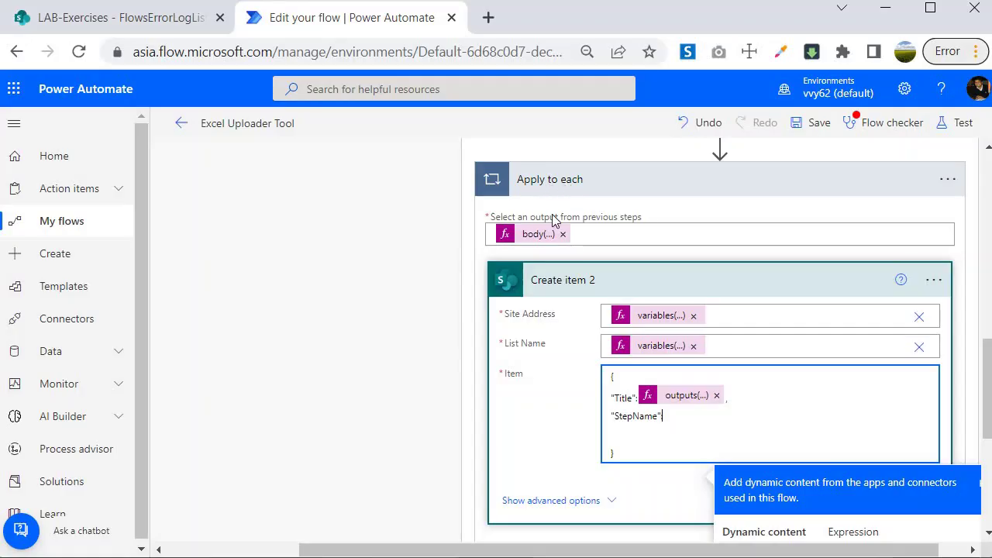
Step: Set the StepName value to the expression item()?['name']
{"action": "scroll", "coordinate": [733, 334], "scroll_direction": "down", "scroll_amount": 1}
{"action": "scroll", "coordinate": [732, 335], "scroll_direction": "down", "scroll_amount": 1}
{"action": "left_click", "coordinate": [853, 450]}
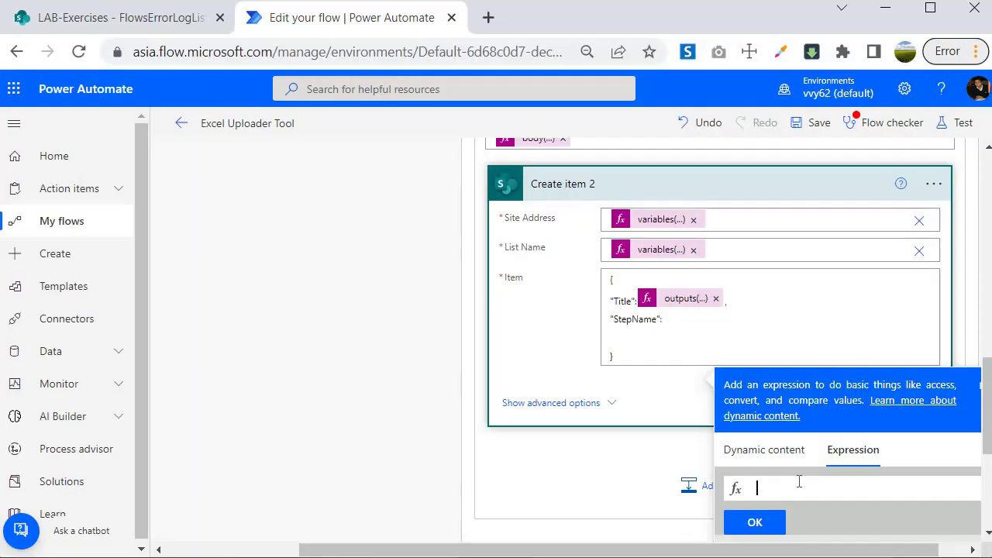
{"action": "type", "text": "item()?['name"}
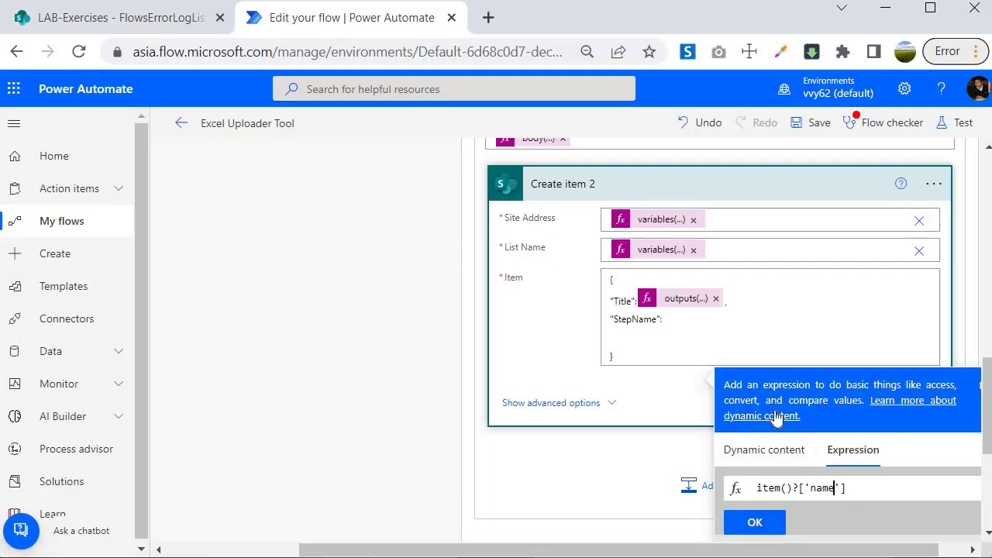
{"action": "key", "text": "ctrl+a"}
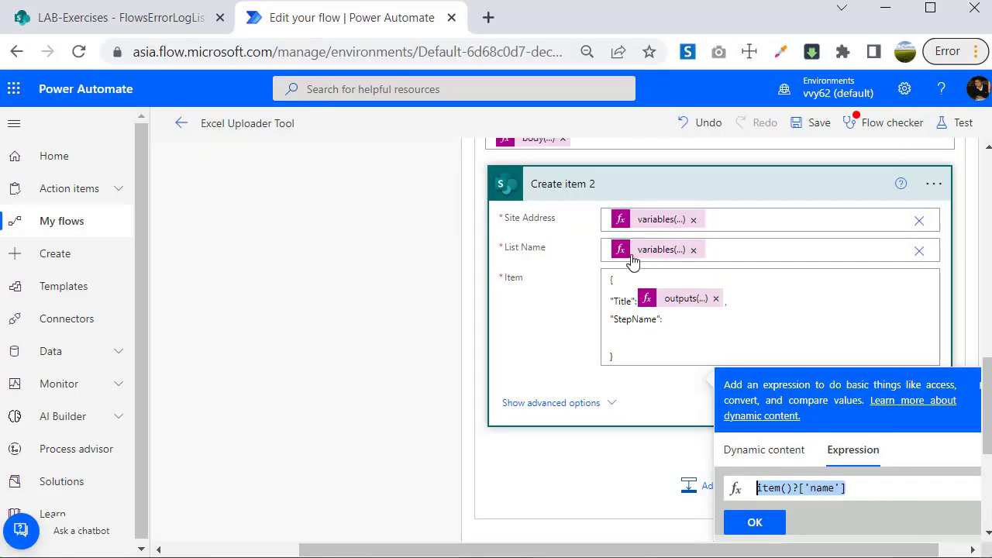
{"action": "left_click", "coordinate": [754, 523]}
{"action": "left_click", "coordinate": [719, 327]}
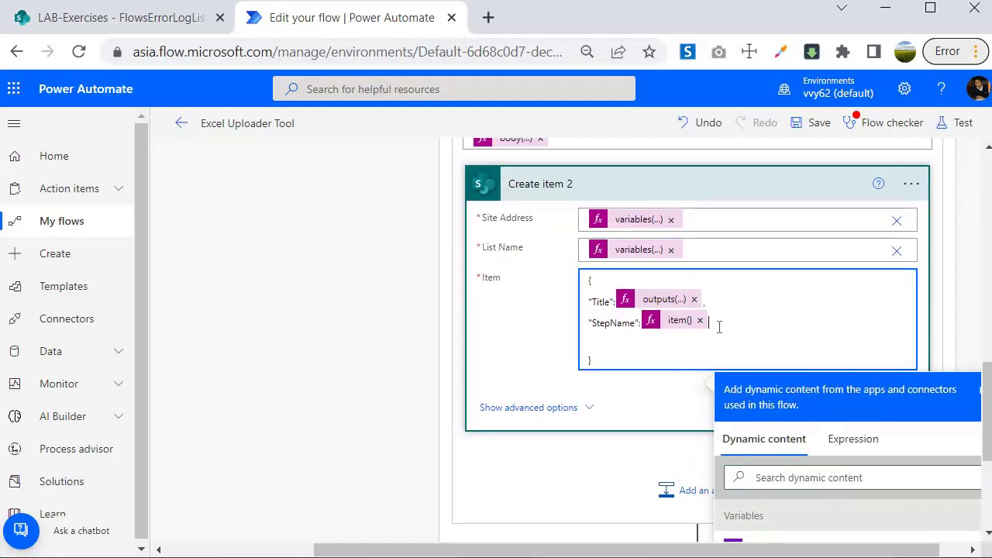
Step: Add a comma after the StepName value and a "Status": key on the following line, matching the SharePoint list's column name
{"action": "type", "text": ","}
{"action": "key", "text": "ctrl+shift+Tab"}
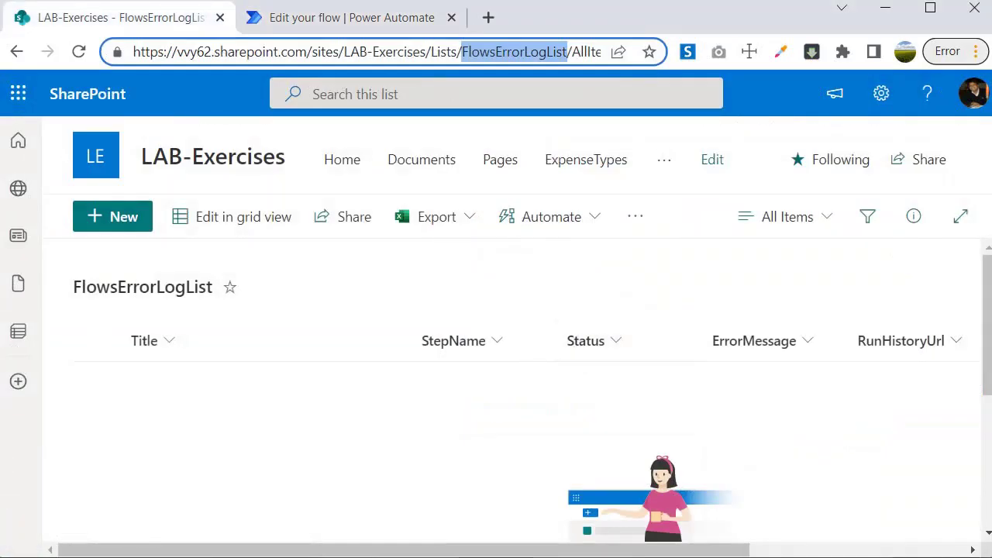
{"action": "left_click", "coordinate": [331, 23]}
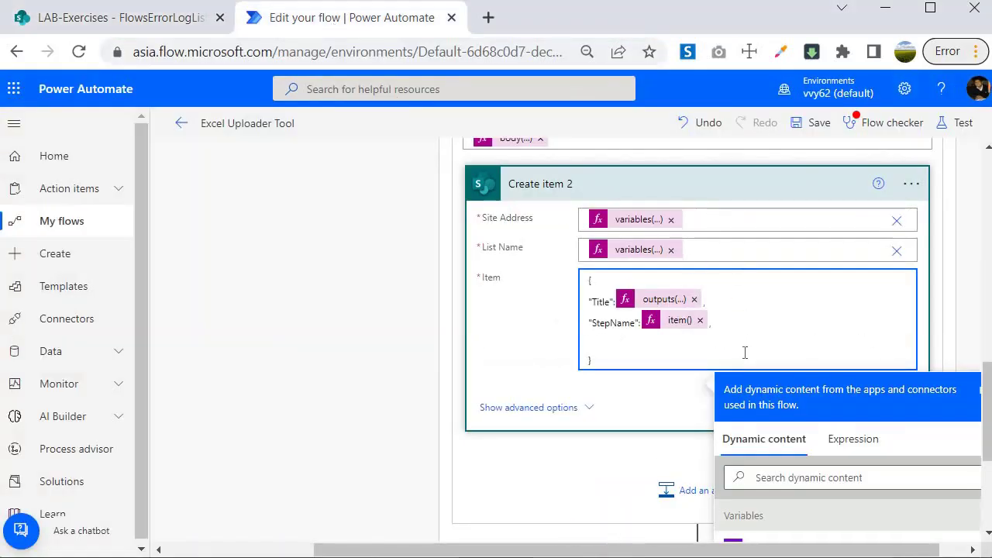
{"action": "left_click", "coordinate": [741, 328]}
{"action": "key", "text": "Return"}
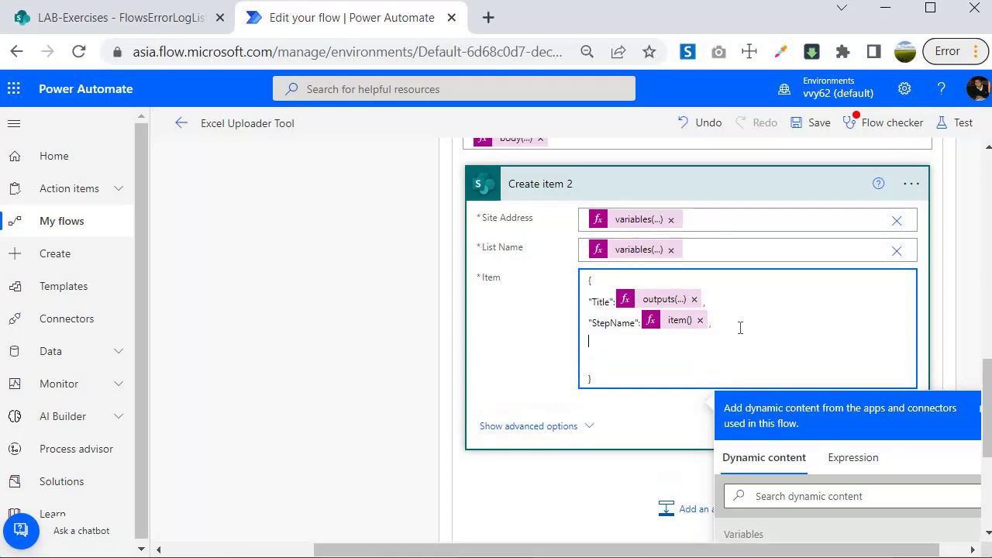
{"action": "type", "text": "\"Status\":"}
{"action": "left_click", "coordinate": [680, 423]}
{"action": "left_click", "coordinate": [664, 350]}
Step: Set the Status value to the expression item()?['status']
{"action": "left_click", "coordinate": [826, 459]}
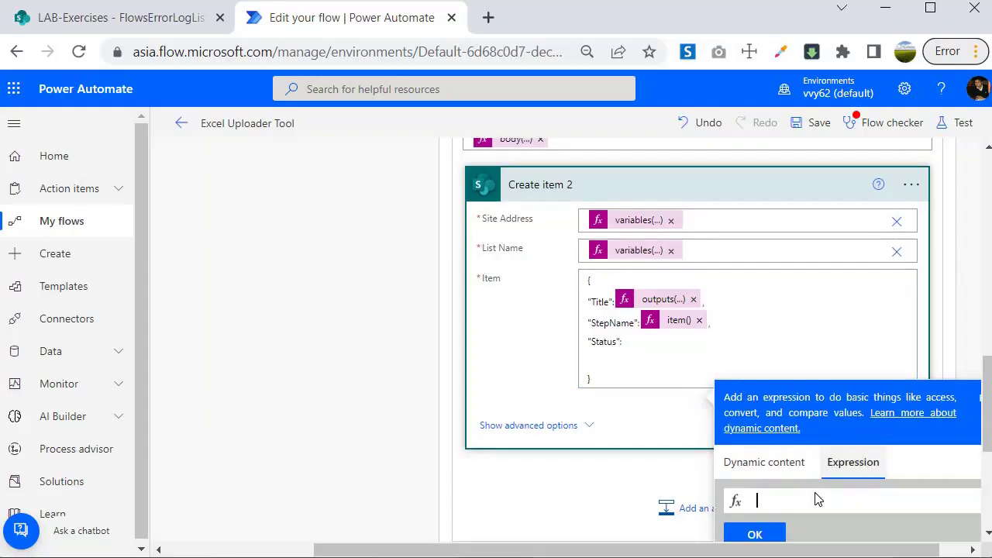
{"action": "type", "text": "item"}
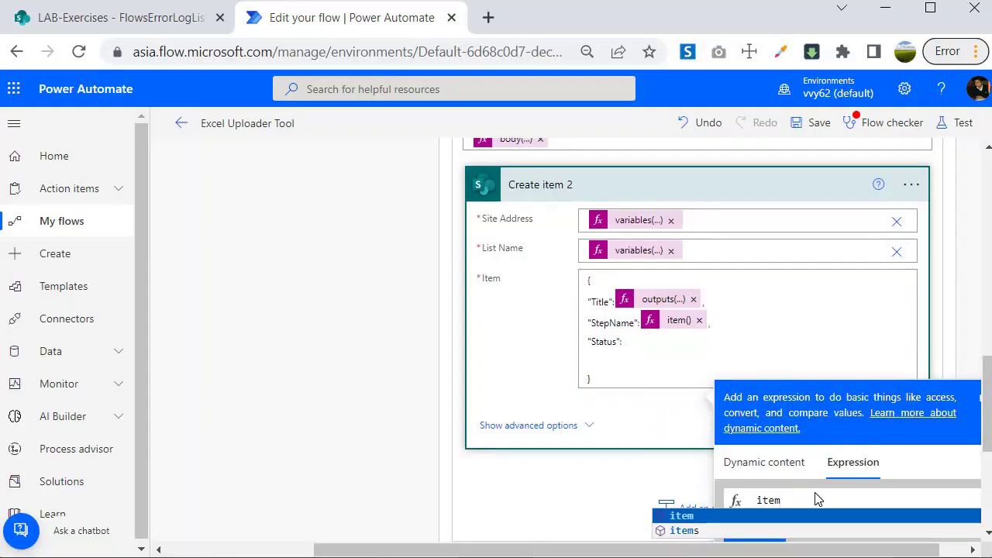
{"action": "key", "text": "Return"}
{"action": "type", "text": "?["}
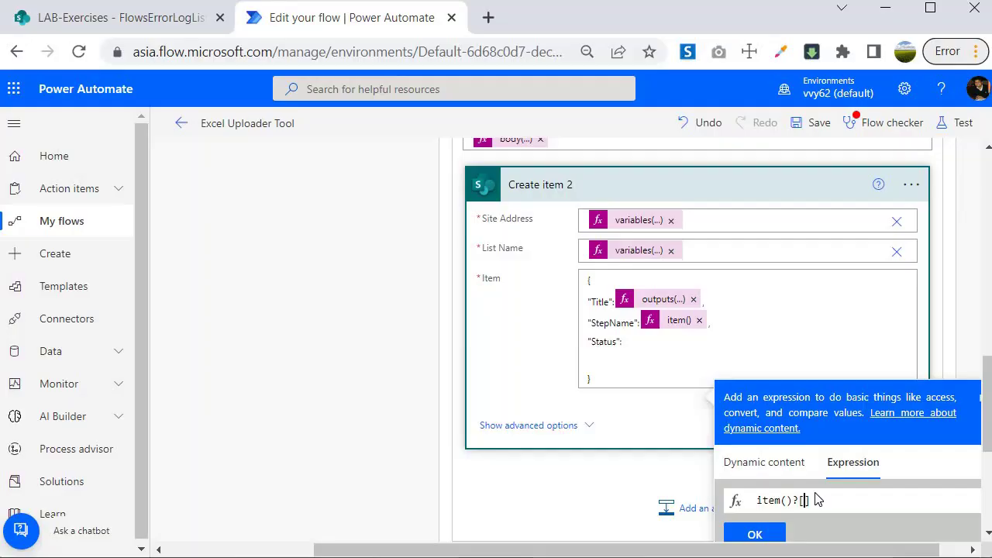
{"action": "type", "text": "'status'"}
{"action": "left_click", "coordinate": [779, 534]}
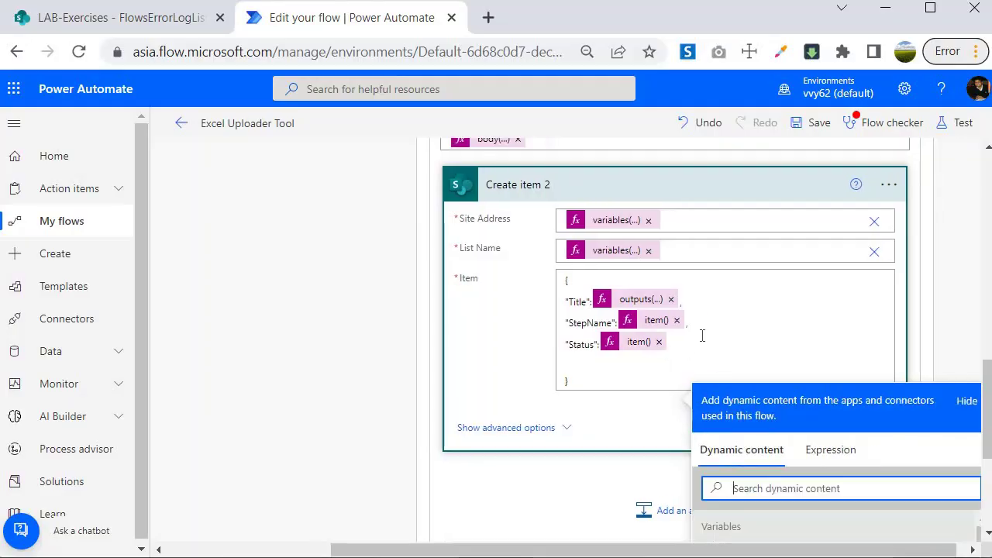
Step: Add a comma after the Status value and an "ErrorMessage": key below it, matching the SharePoint list's column name
{"action": "left_click", "coordinate": [172, 17]}
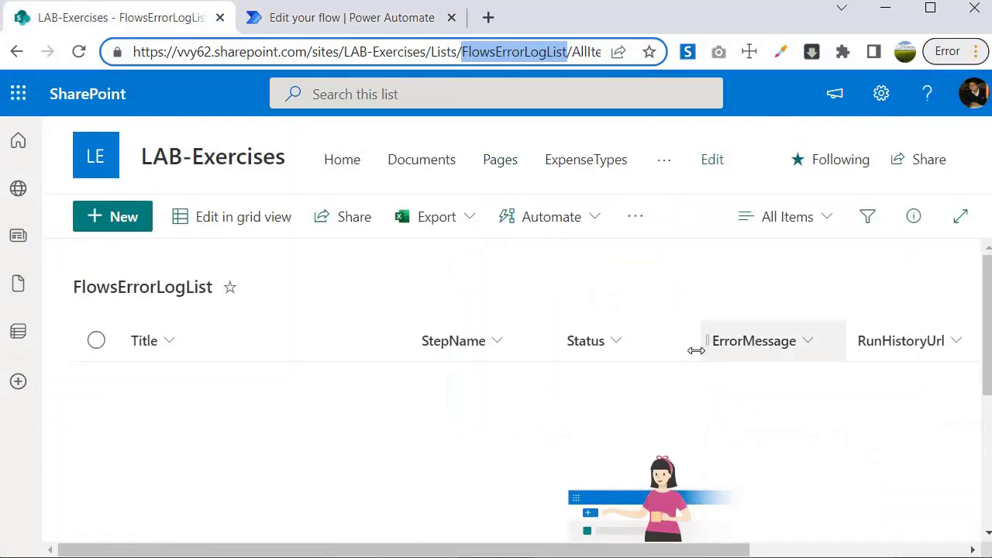
{"action": "left_click", "coordinate": [358, 21]}
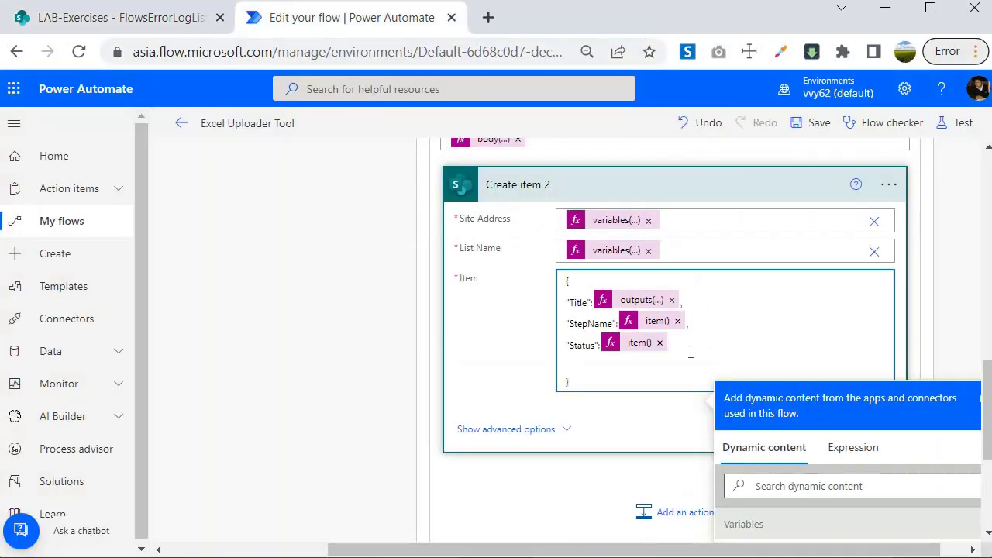
{"action": "type", "text": ","}
{"action": "key", "text": "Return"}
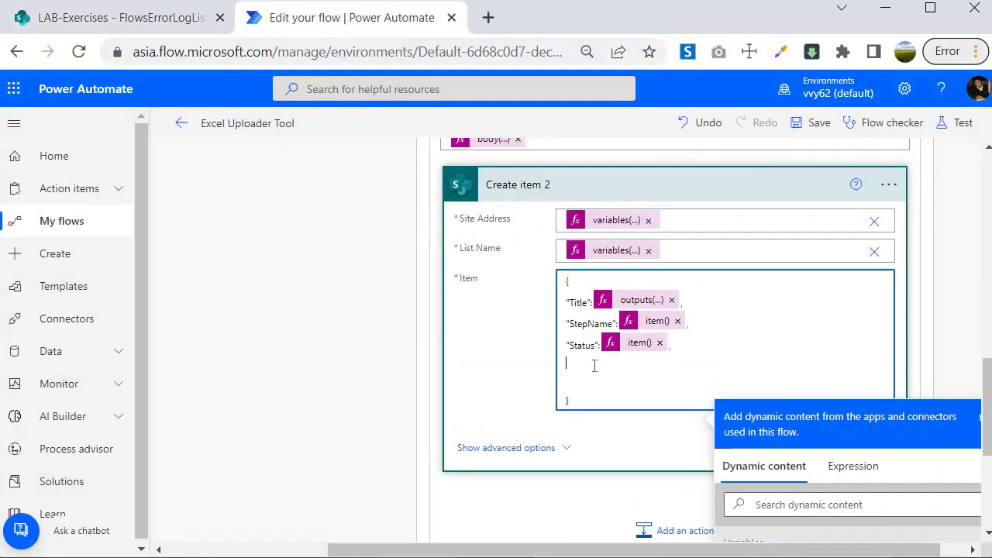
{"action": "type", "text": "\"ErrorMessage\":"}
{"action": "left_click", "coordinate": [847, 460]}
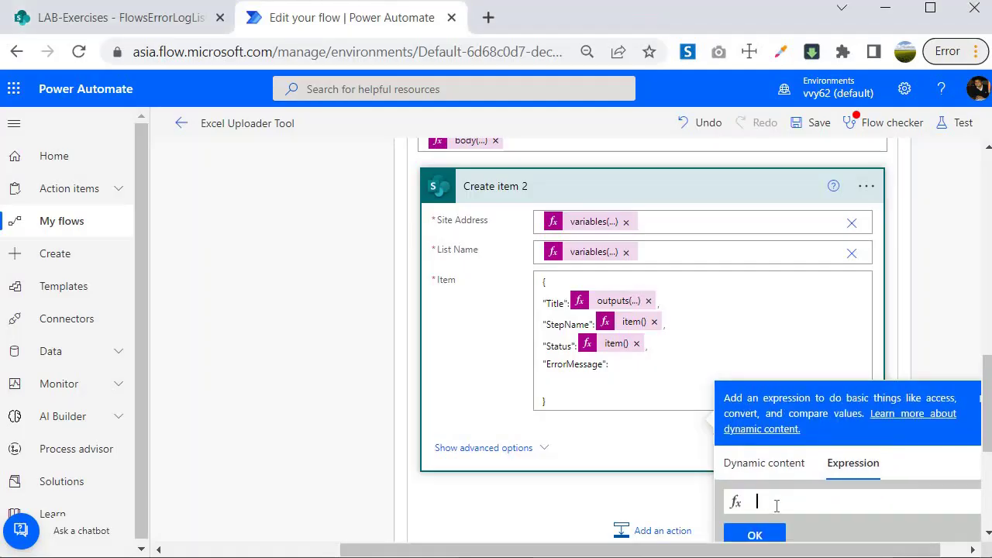
{"action": "type", "text": "item"}
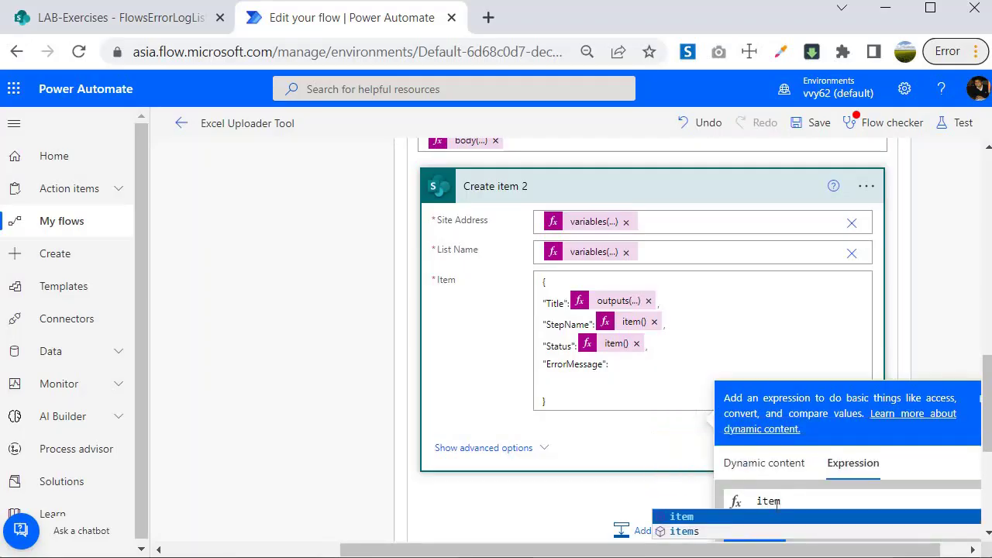
{"action": "type", "text": "()?['"}
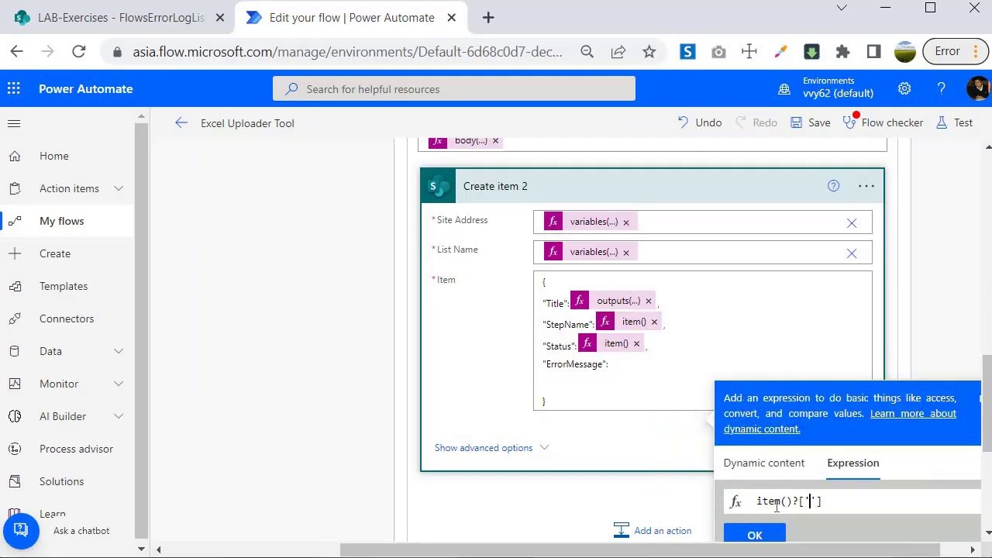
{"action": "type", "text": "error']?['message"}
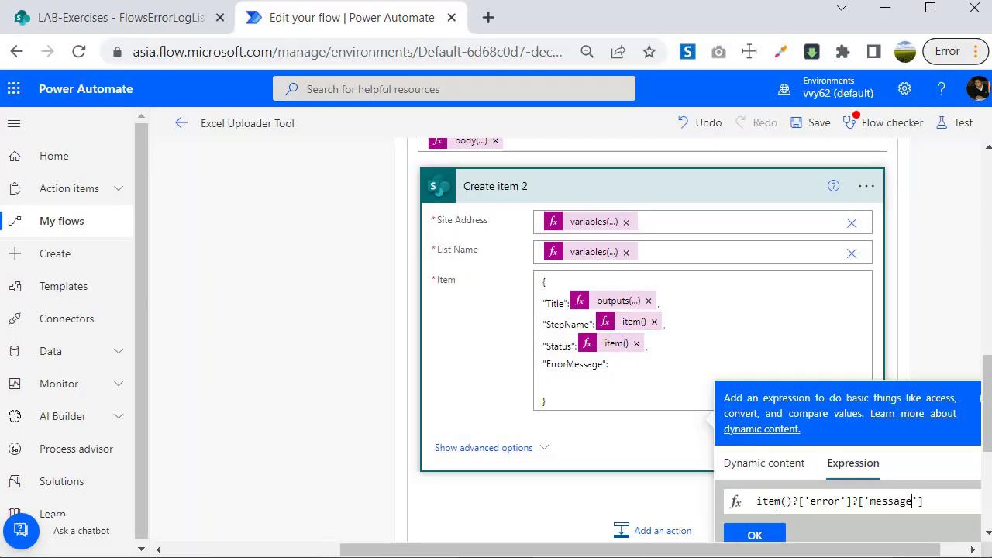
{"action": "left_click", "coordinate": [763, 538]}
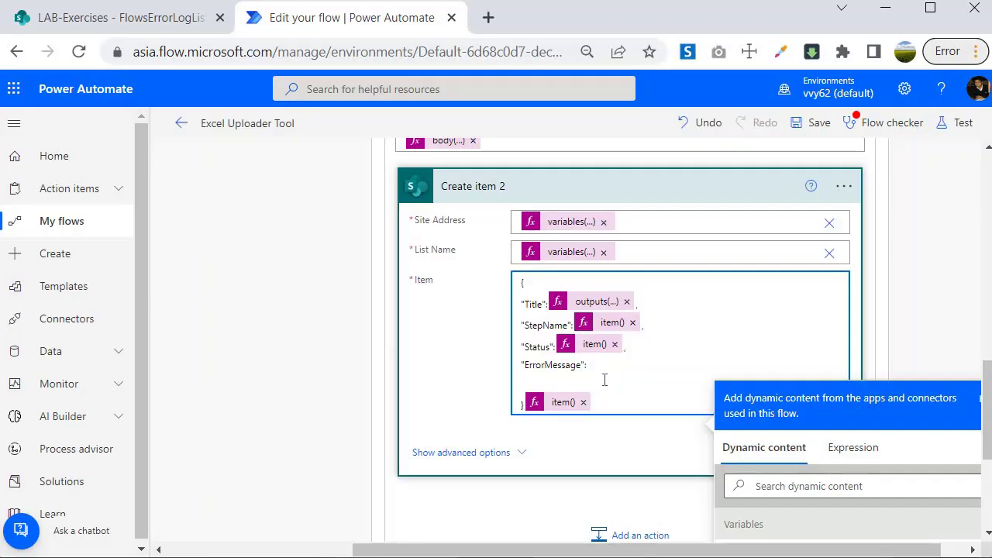
{"action": "left_click", "coordinate": [583, 401]}
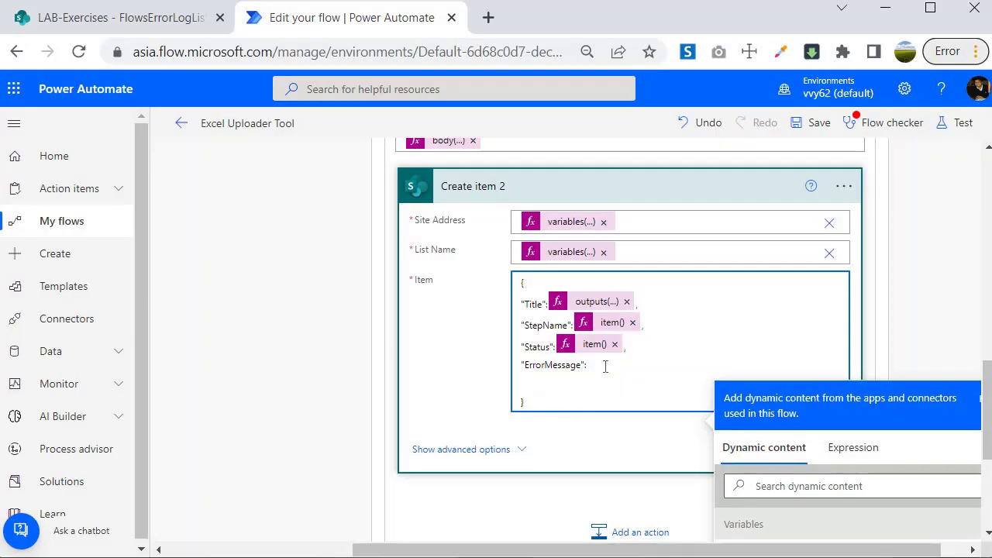
Step: Set the ErrorMessage value to the expression item()?['error']?['message']
{"action": "left_click", "coordinate": [851, 450]}
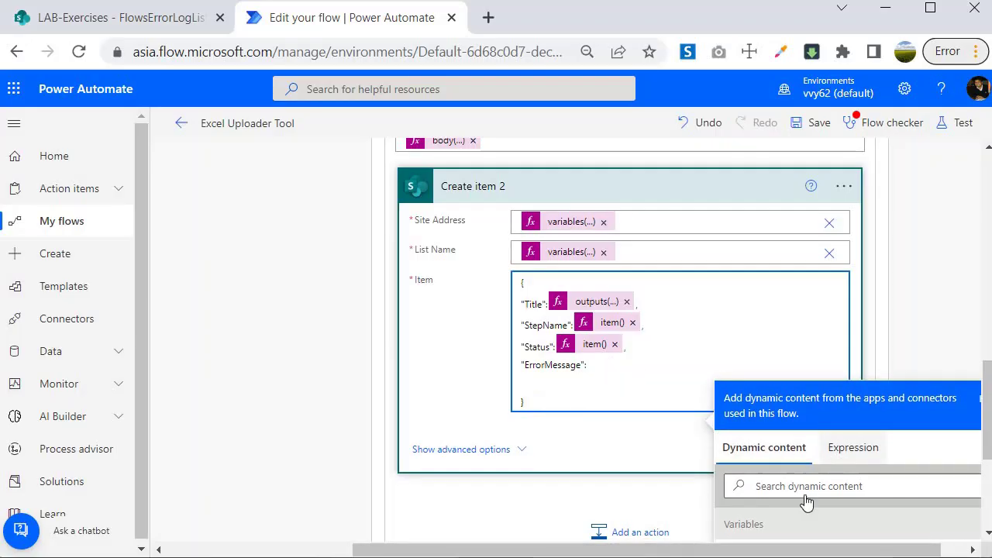
{"action": "type", "text": "item"}
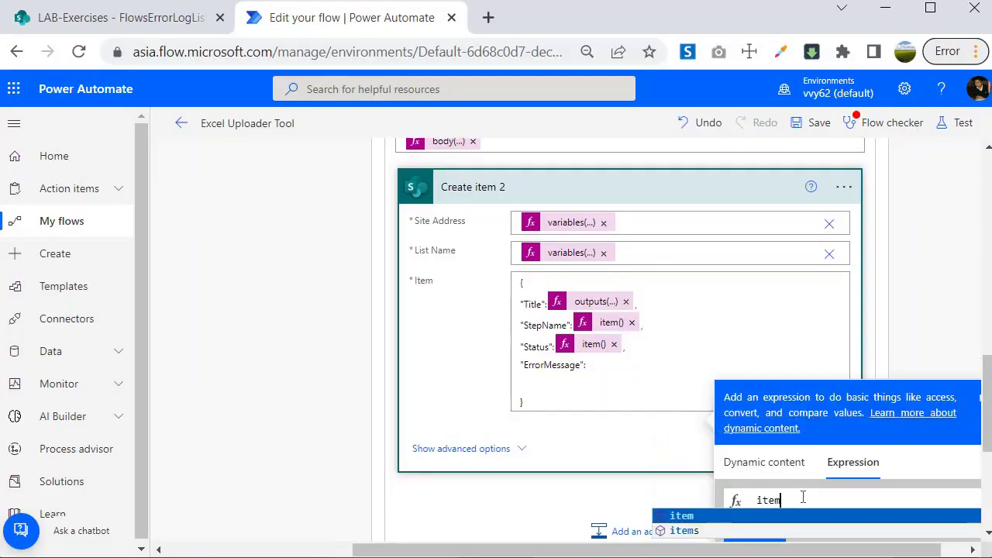
{"action": "type", "text": "()?['error']?"}
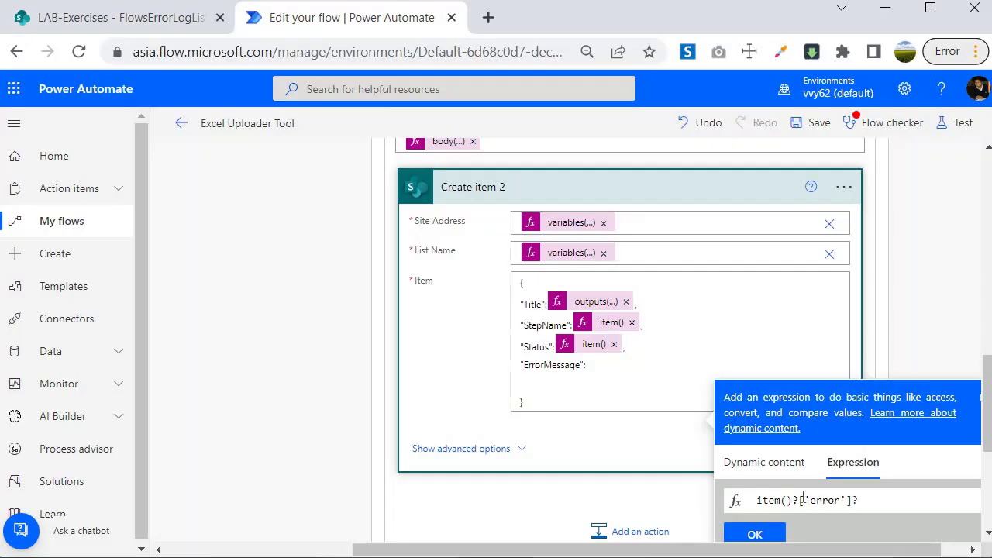
{"action": "type", "text": "['message"}
{"action": "left_click", "coordinate": [754, 534]}
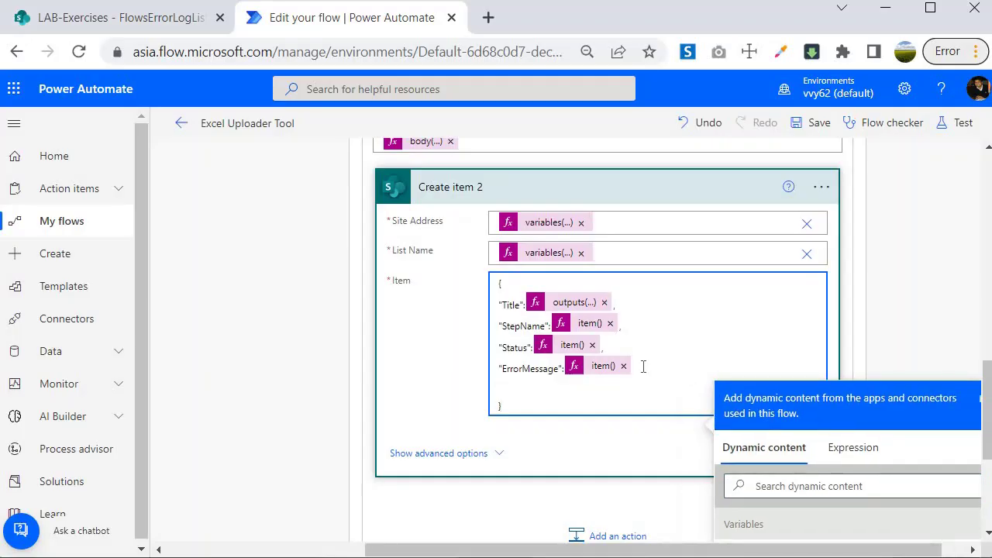
Step: Add a "RunHistoryUrl": key on the line below ErrorMessage, matching the SharePoint list's column name
{"action": "left_click", "coordinate": [177, 22]}
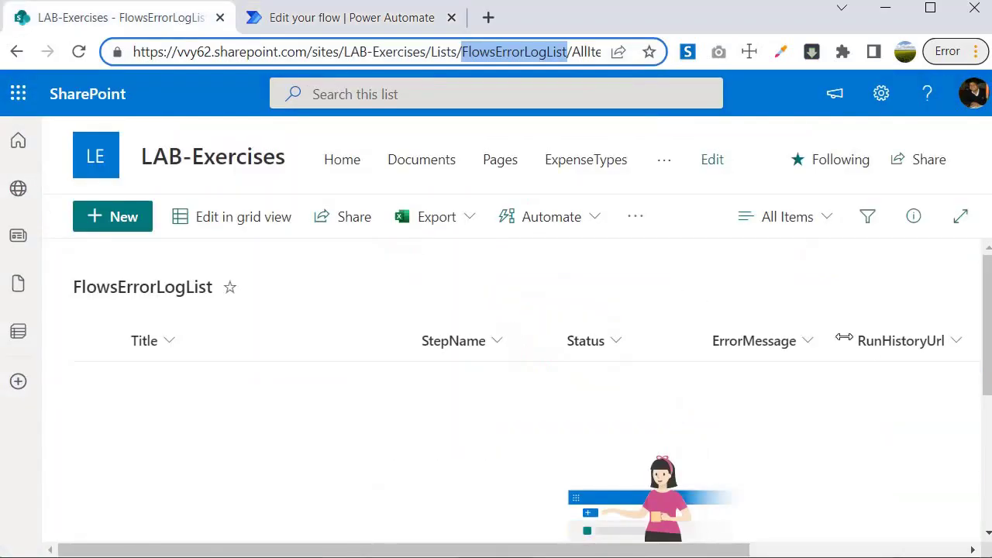
{"action": "left_click", "coordinate": [322, 24]}
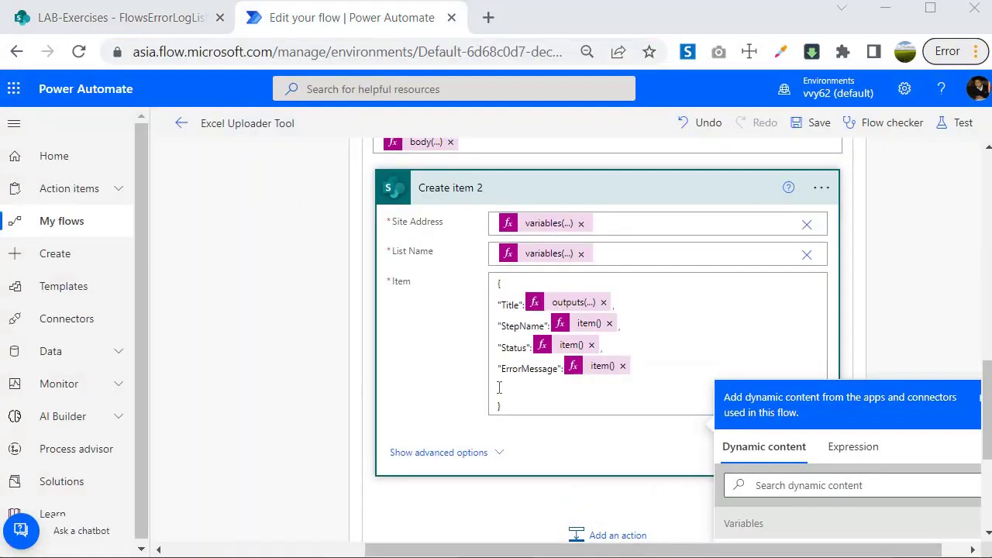
{"action": "left_click", "coordinate": [524, 385]}
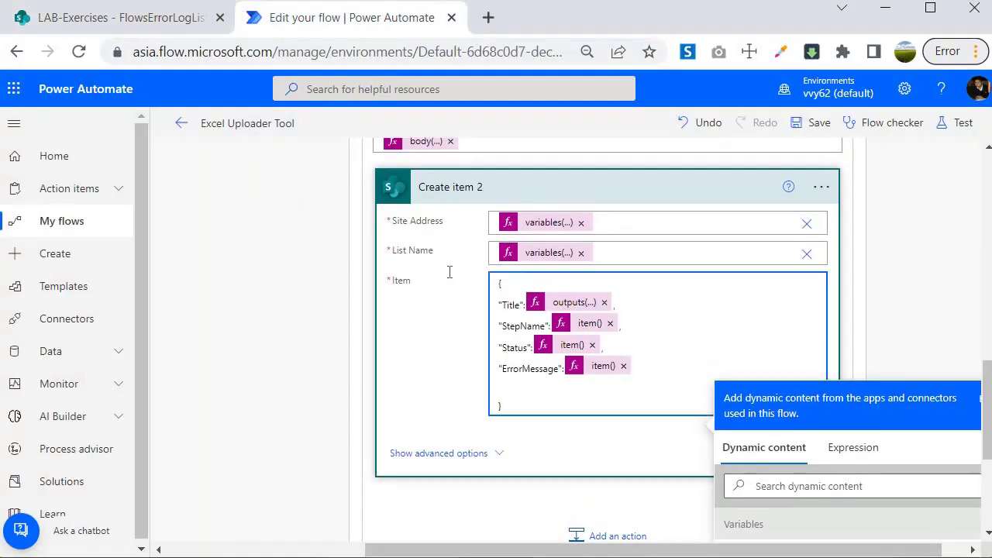
{"action": "left_click", "coordinate": [162, 32]}
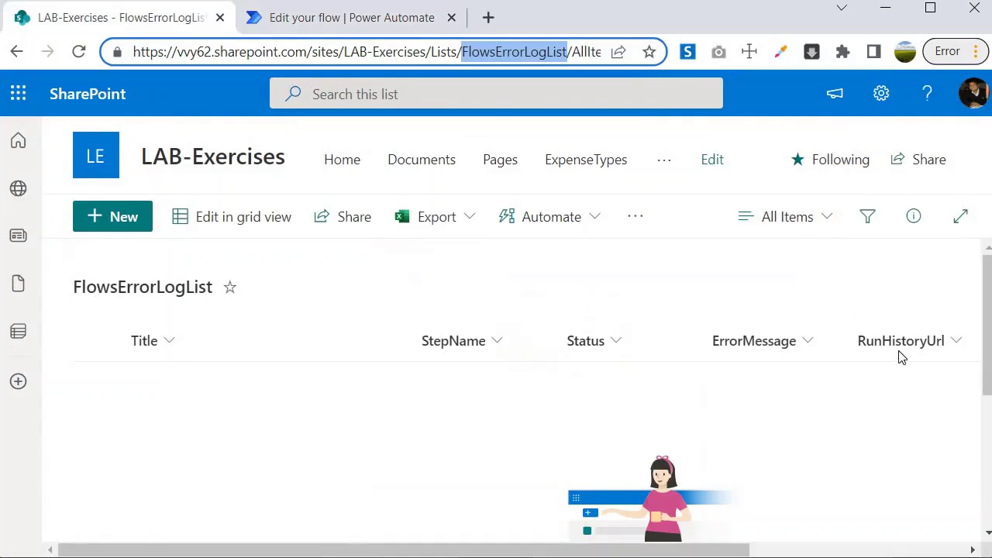
{"action": "left_click", "coordinate": [300, 24]}
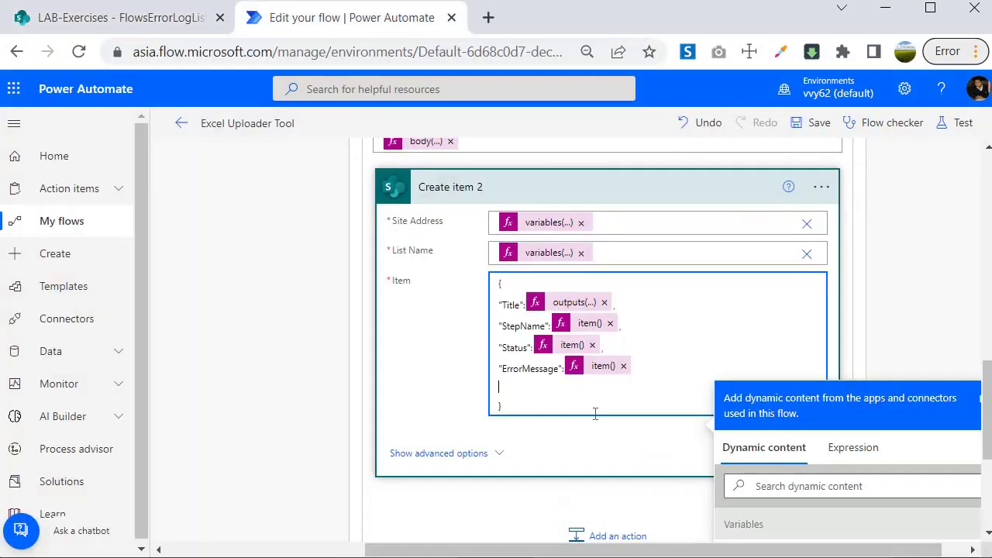
{"action": "type", "text": "\"RunHistoryUrl\":"}
Step: Set the RunHistoryUrl value to the Build Run History Outputs, comma-separated from ErrorMessage, and check the flow for errors
{"action": "scroll", "coordinate": [426, 280], "scroll_direction": "up", "scroll_amount": 4}
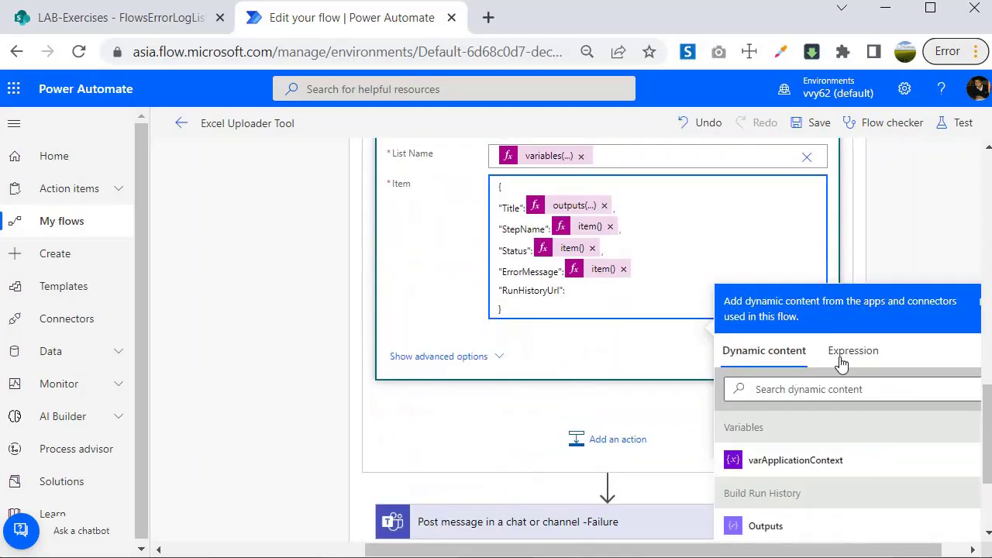
{"action": "scroll", "coordinate": [798, 412], "scroll_direction": "down", "scroll_amount": 2}
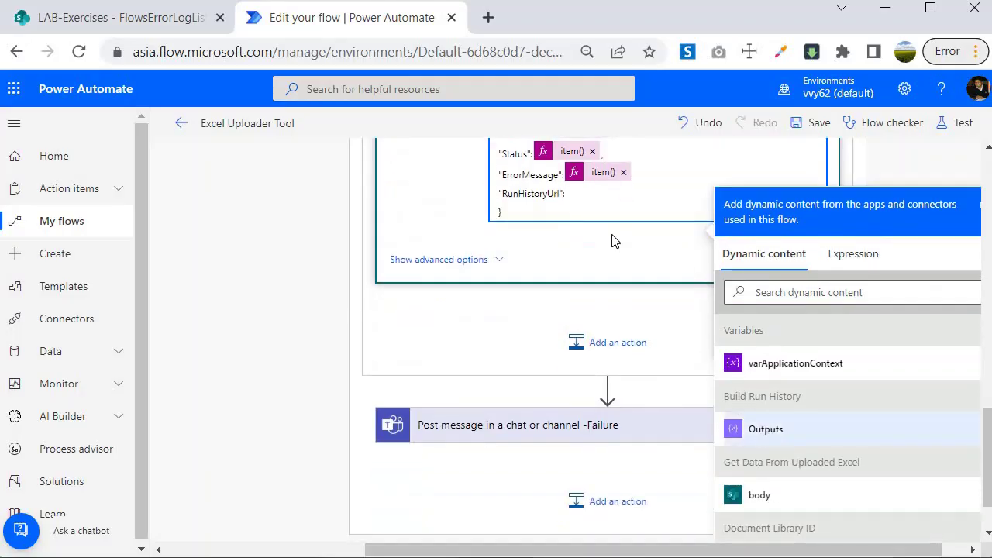
{"action": "left_click", "coordinate": [766, 429]}
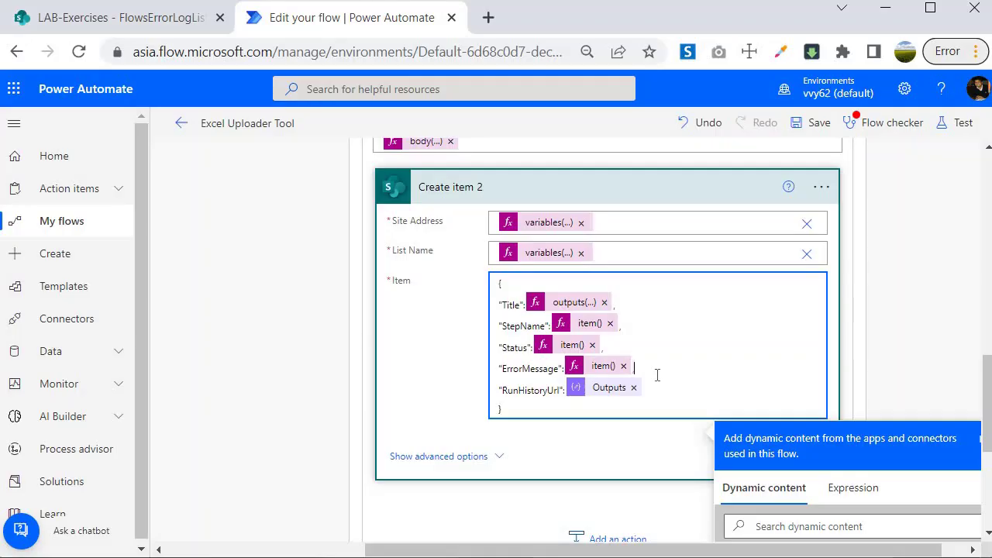
{"action": "left_click", "coordinate": [884, 124]}
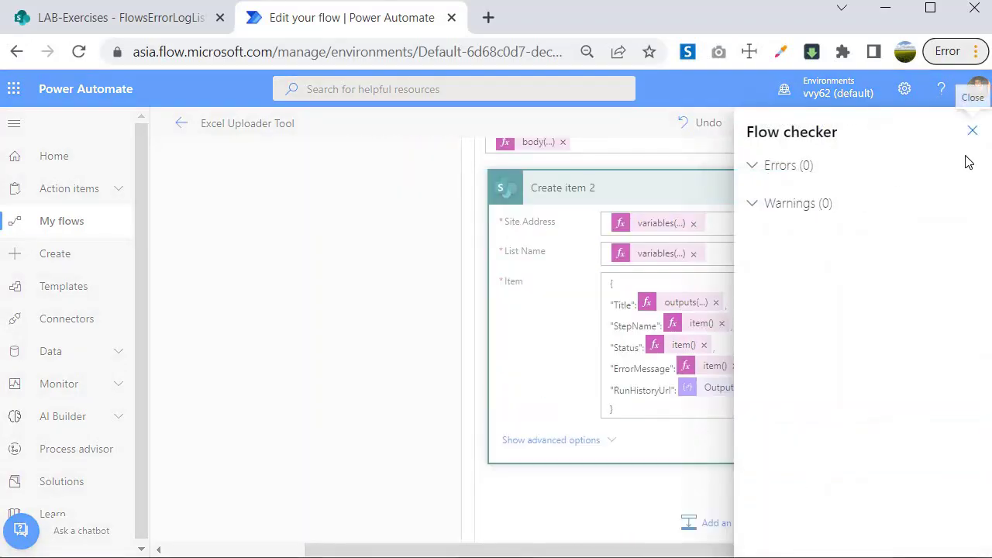
{"action": "left_click", "coordinate": [972, 130]}
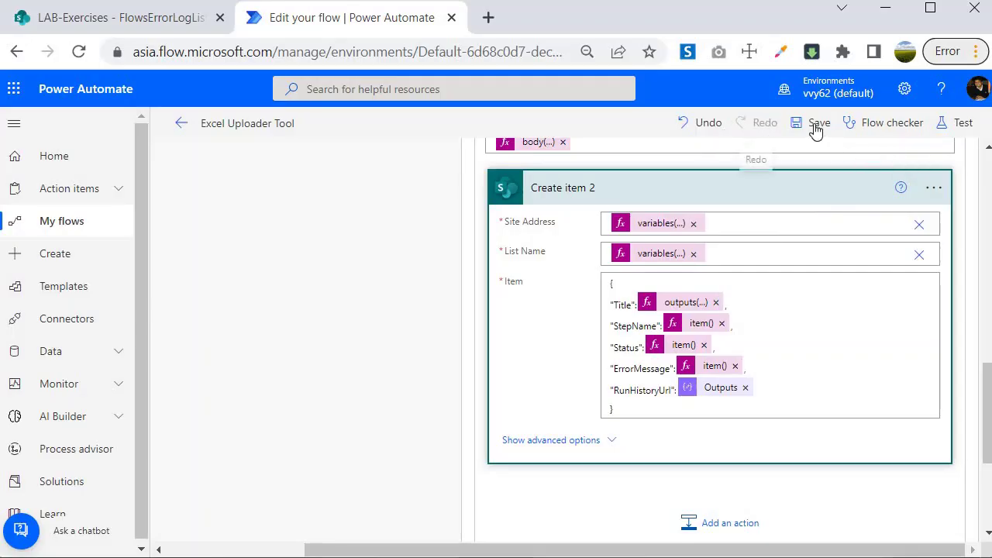
Step: Rename the Create item 2 action as "Create Error Log Into Flow Error Log List" and save the flow
{"action": "left_click", "coordinate": [930, 190]}
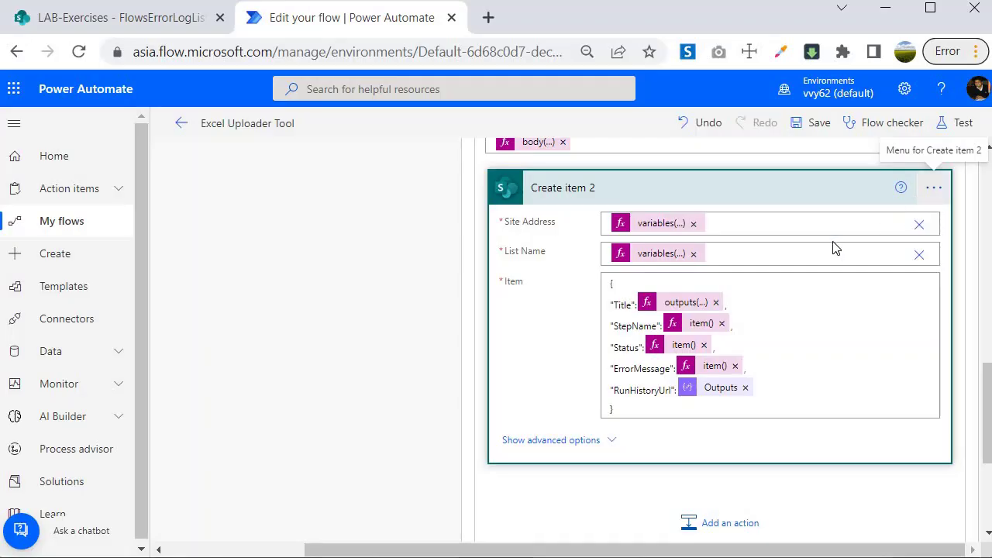
{"action": "key", "text": "Return"}
{"action": "type", "text": "Create"}
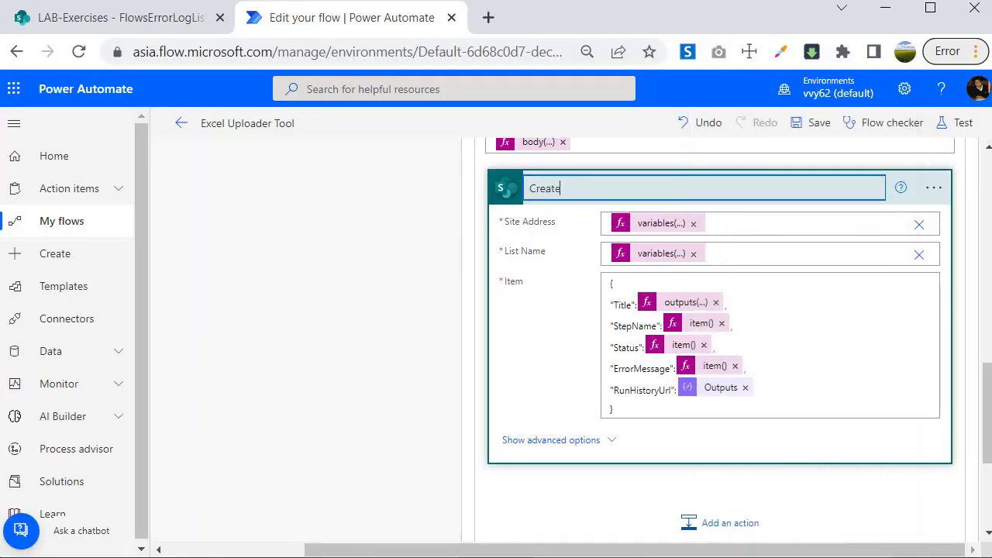
{"action": "type", "text": " Error Log Inoto"}
{"action": "key", "text": "BackSpace"}
{"action": "type", "text": "to Flow Error Log List"}
{"action": "left_click", "coordinate": [815, 125]}
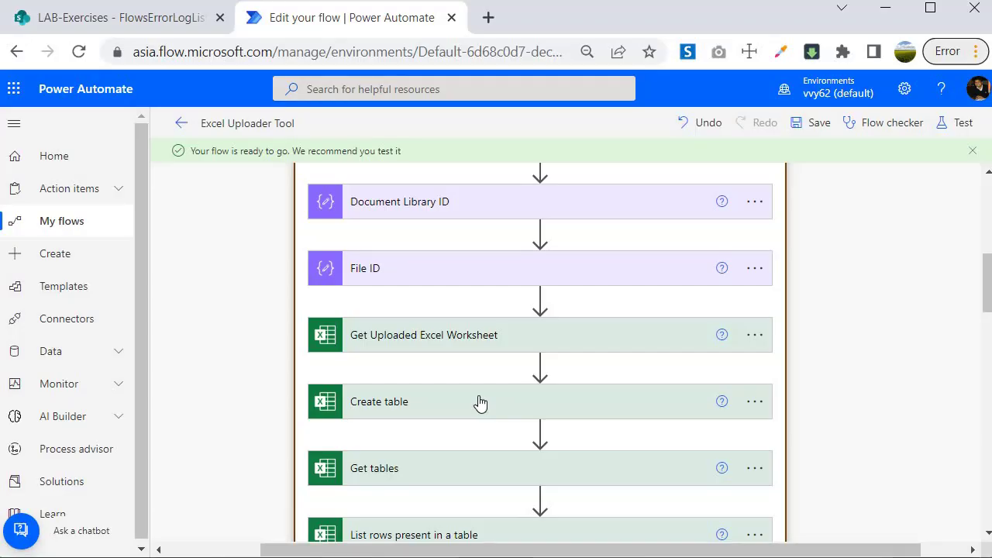
Step: Collapse the ApplicationLogic scope and run a test of the Excel Uploader Tool flow
{"action": "scroll", "coordinate": [385, 406], "scroll_direction": "up", "scroll_amount": 3}
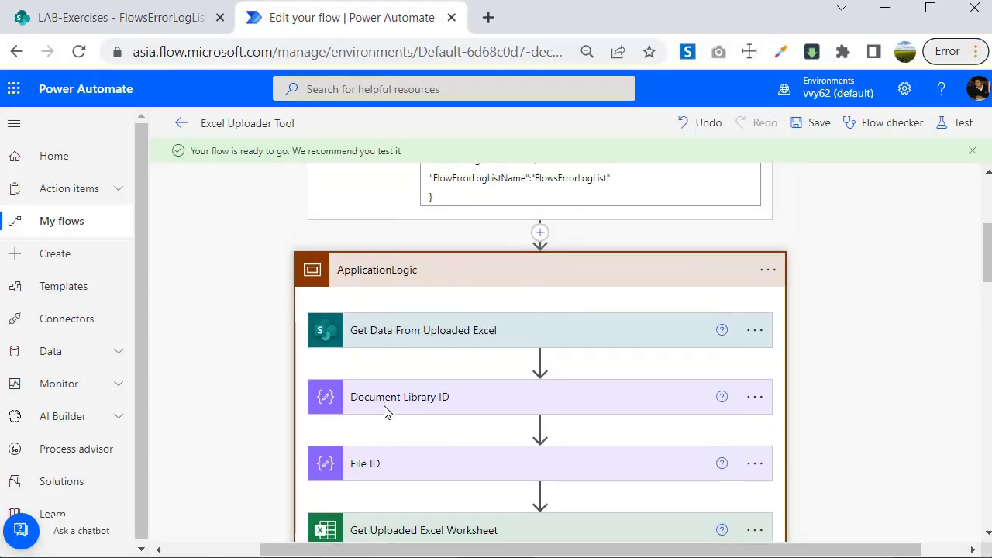
{"action": "scroll", "coordinate": [388, 409], "scroll_direction": "up", "scroll_amount": 4}
{"action": "scroll", "coordinate": [388, 388], "scroll_direction": "down", "scroll_amount": 4}
{"action": "left_click", "coordinate": [388, 270]}
{"action": "scroll", "coordinate": [698, 310], "scroll_direction": "up", "scroll_amount": 1}
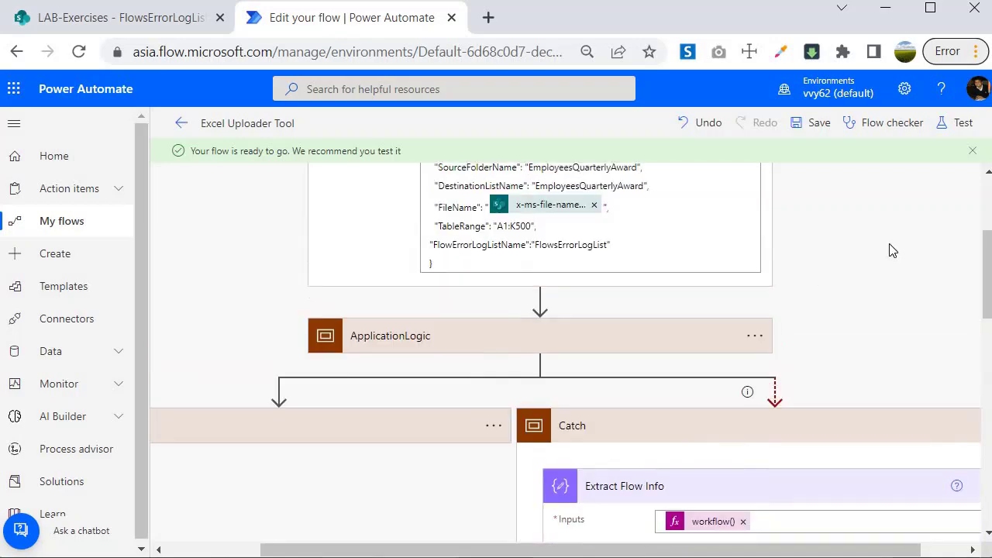
{"action": "scroll", "coordinate": [891, 250], "scroll_direction": "up", "scroll_amount": 3}
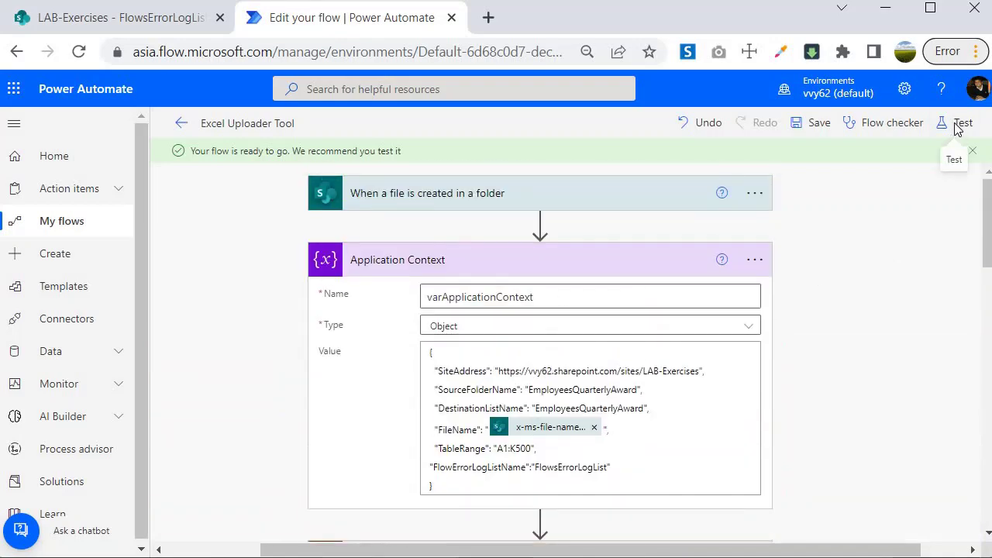
{"action": "left_click", "coordinate": [960, 124]}
{"action": "left_click", "coordinate": [760, 276]}
{"action": "left_click", "coordinate": [778, 530]}
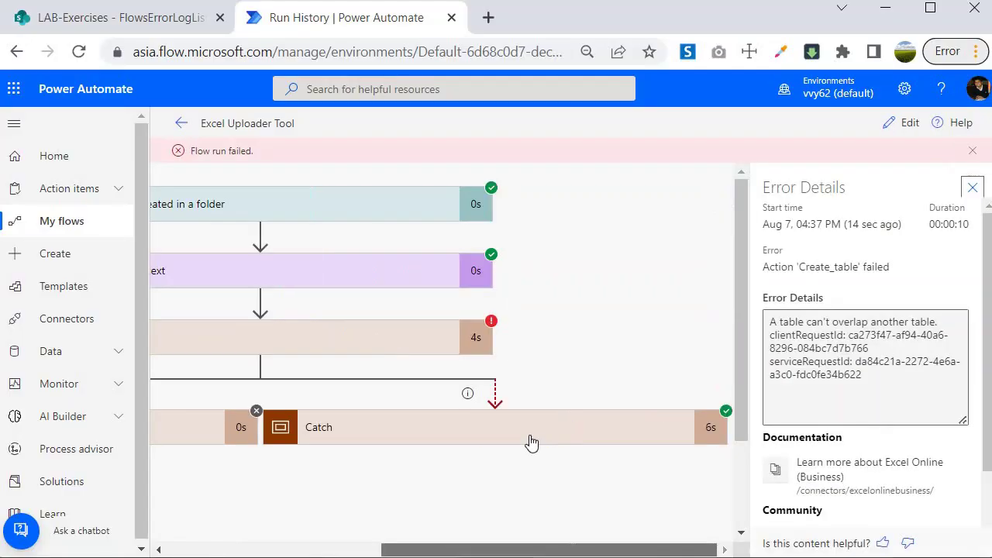
Step: Expand the Catch scope in the test run and examine the status of its actions
{"action": "left_click", "coordinate": [375, 427]}
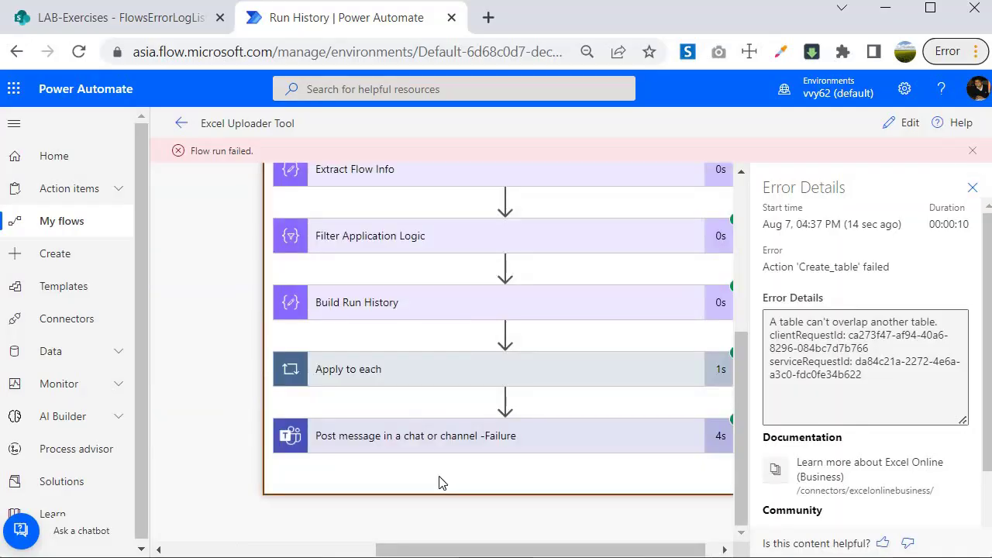
{"action": "scroll", "coordinate": [549, 550], "scroll_direction": "right", "scroll_amount": 1}
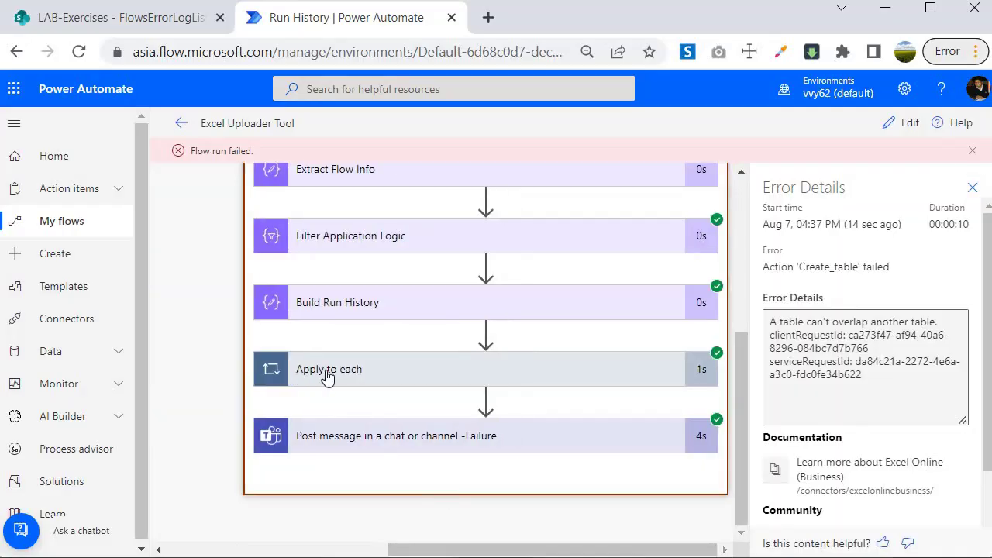
Step: Switch to SharePoint's FlowsErrorLogList and review the logged entry across its columns, including the RunHistoryUrl link
{"action": "left_click", "coordinate": [105, 34]}
{"action": "left_click_drag", "start_coordinate": [181, 550], "coordinate": [124, 550]}
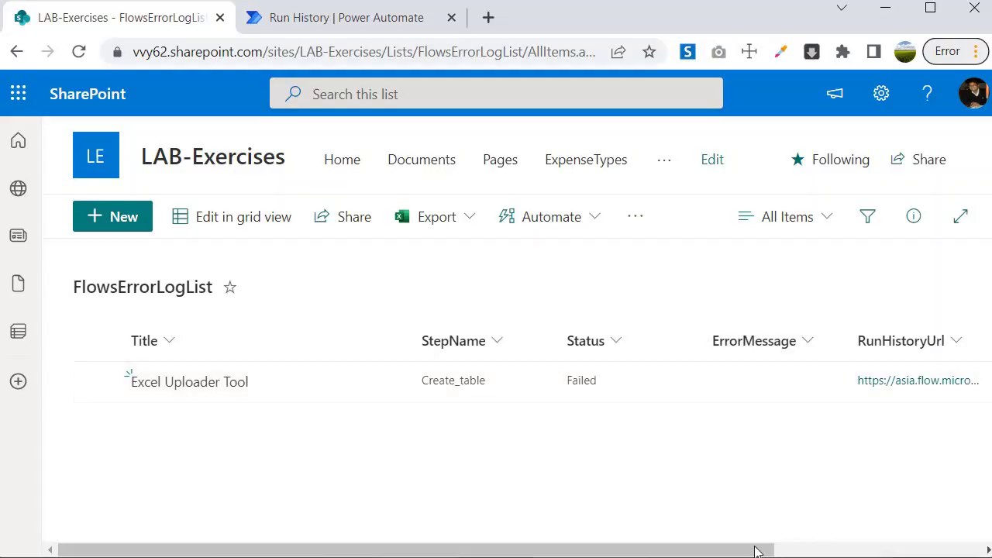
{"action": "left_click", "coordinate": [823, 550]}
{"action": "left_click_drag", "start_coordinate": [837, 548], "coordinate": [726, 549]}
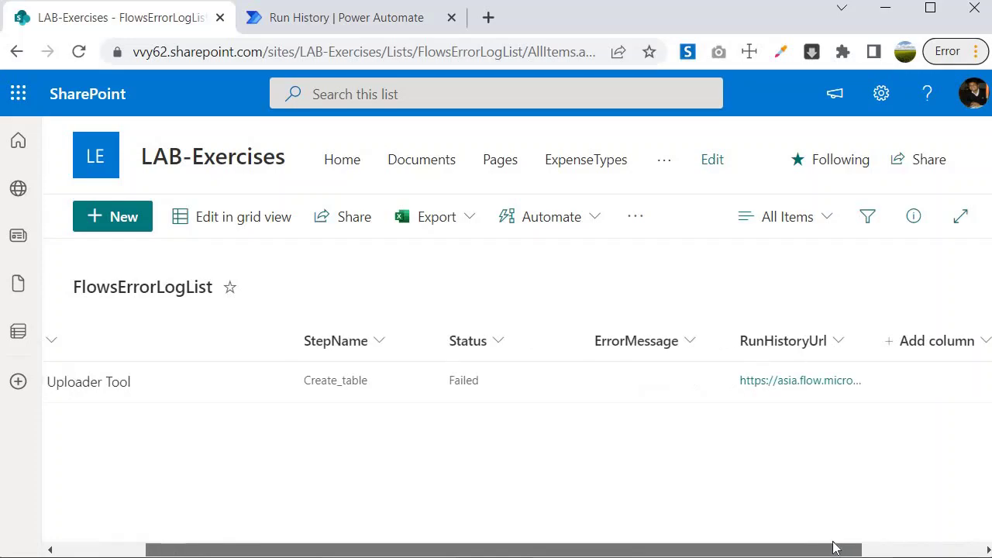
{"action": "left_click", "coordinate": [812, 384]}
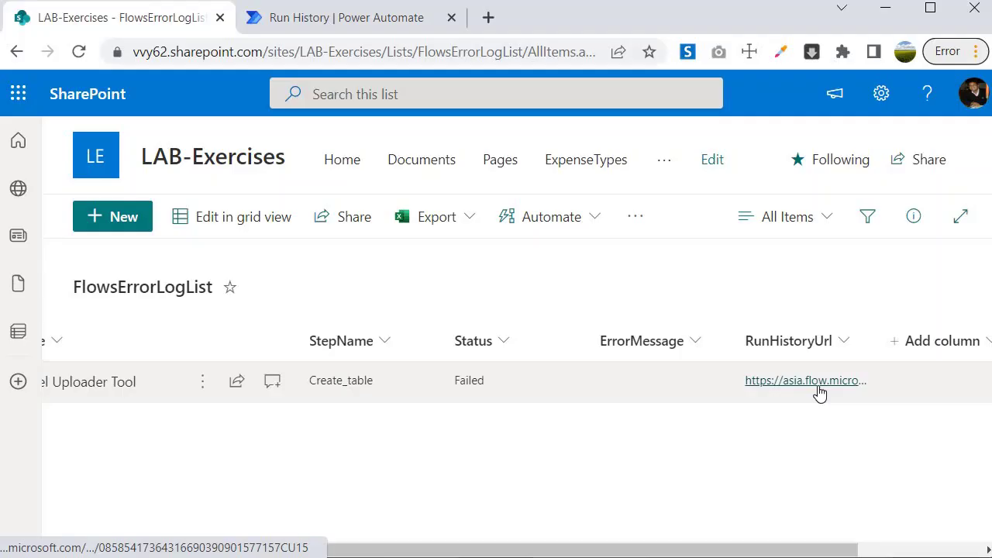
Step: Open the logged entry's RunHistoryUrl link, examine the failed Excel Uploader Tool run, and return to the original test run
{"action": "left_click", "coordinate": [821, 385]}
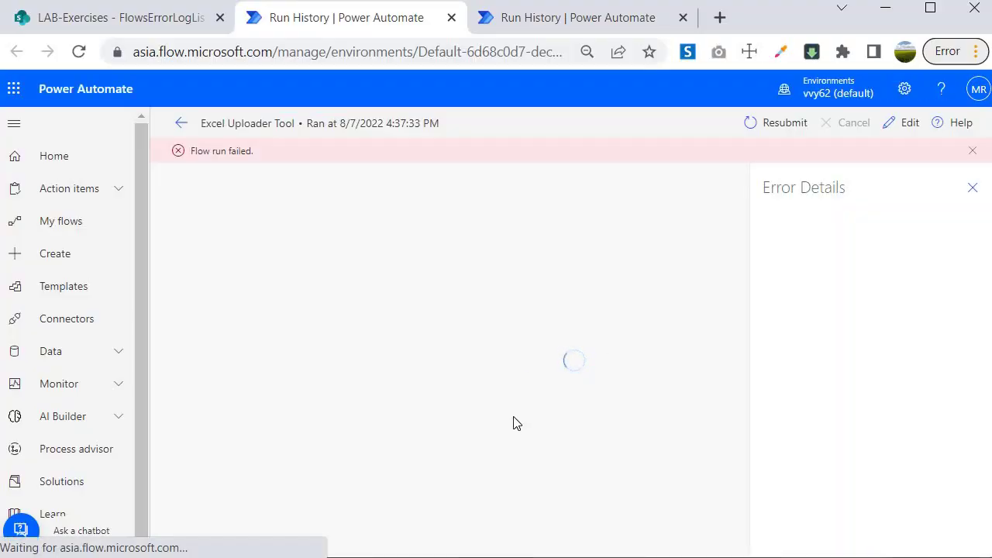
{"action": "left_click", "coordinate": [155, 17]}
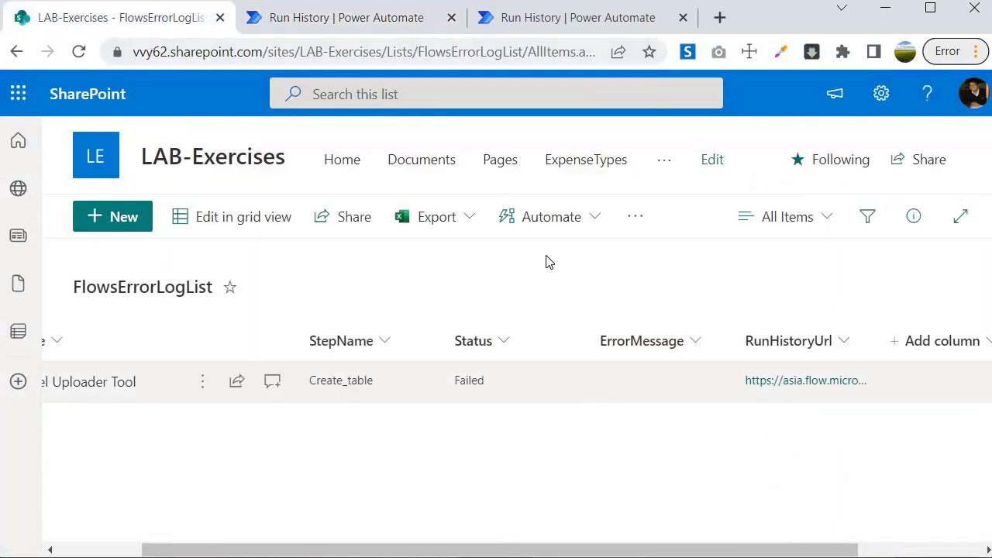
{"action": "left_click", "coordinate": [347, 17]}
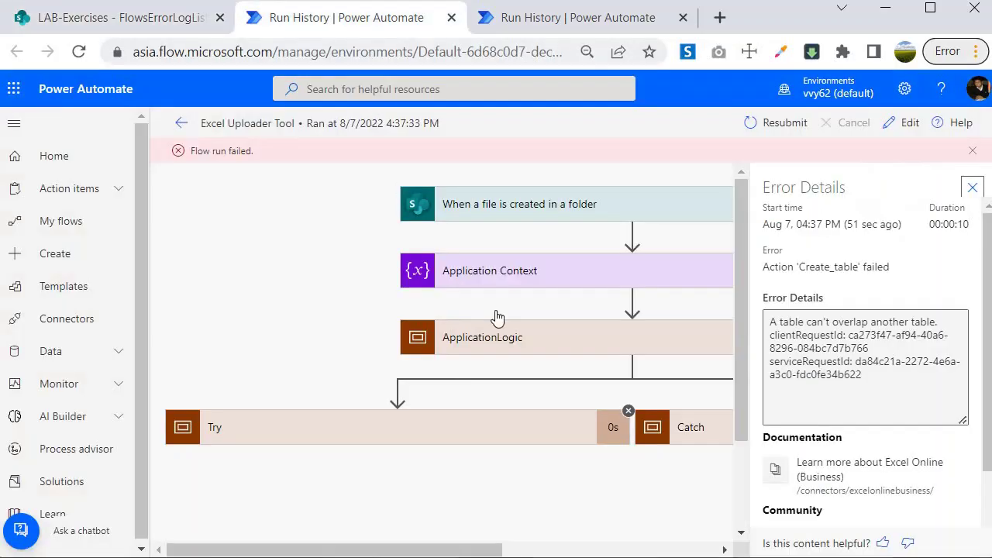
{"action": "left_click", "coordinate": [566, 23]}
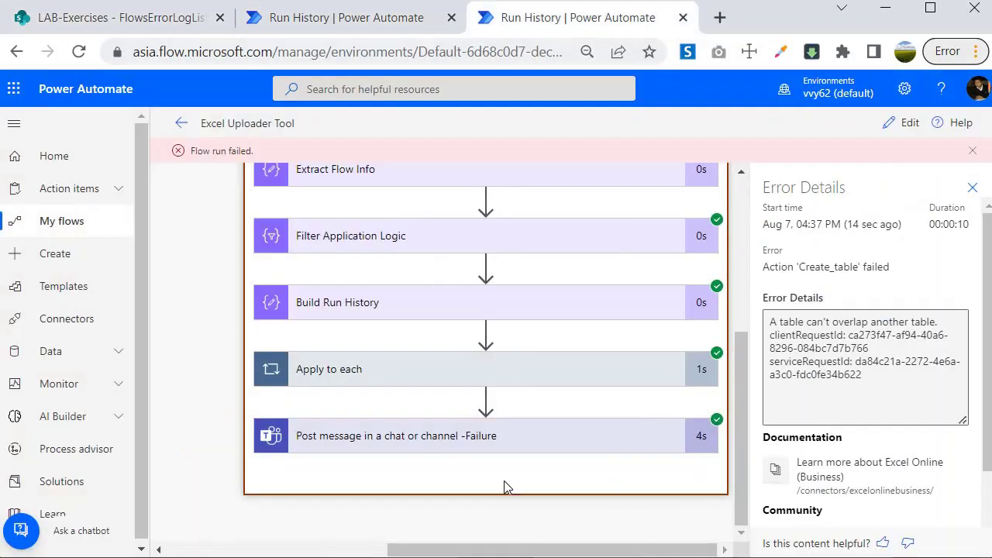
Step: Expand Apply to each in the Catch scope and inspect the ErrorMessage value passed to Create Error Log Into Flow Error Log List
{"action": "scroll", "coordinate": [372, 419], "scroll_direction": "up", "scroll_amount": 2}
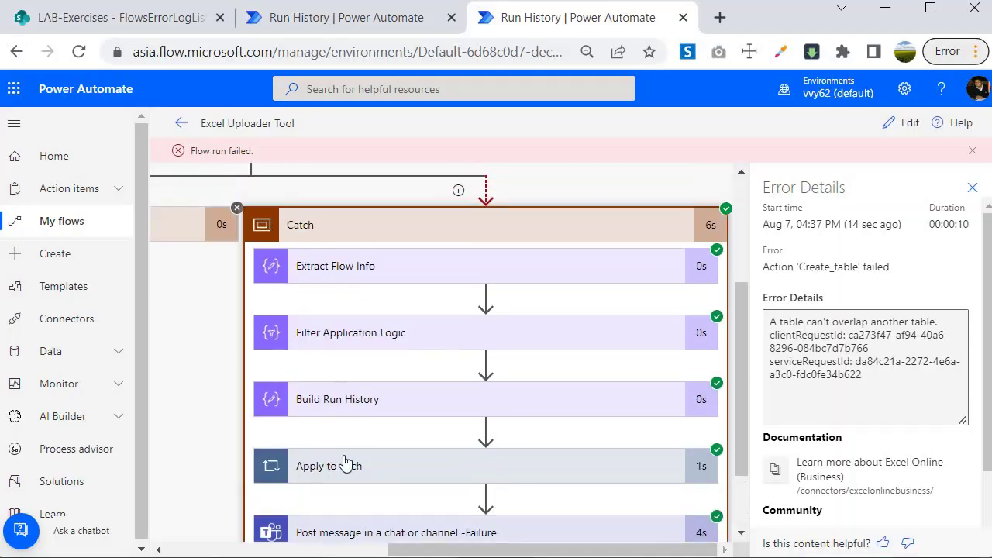
{"action": "scroll", "coordinate": [346, 463], "scroll_direction": "down", "scroll_amount": 2}
{"action": "left_click", "coordinate": [341, 370]}
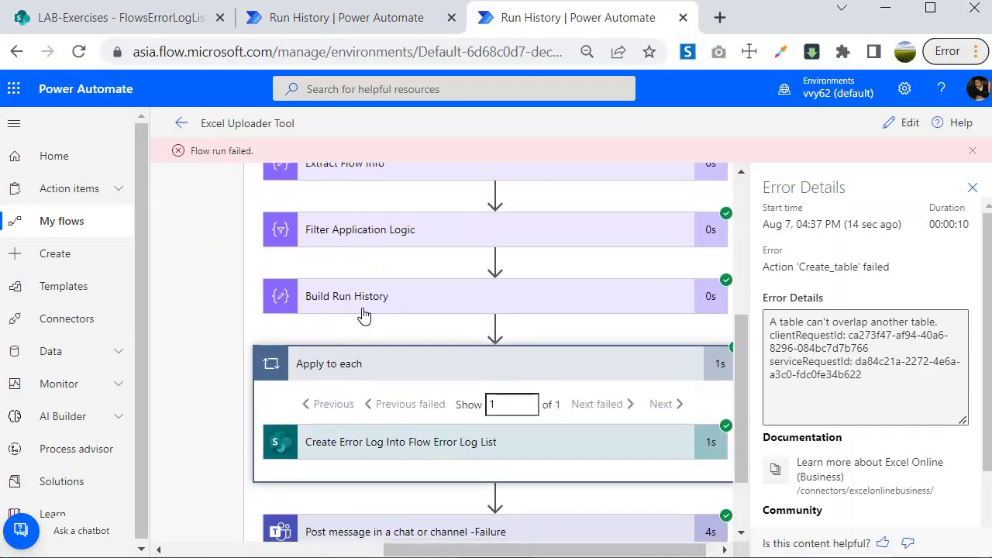
{"action": "left_click", "coordinate": [365, 441]}
{"action": "scroll", "coordinate": [353, 426], "scroll_direction": "down", "scroll_amount": 5}
{"action": "scroll", "coordinate": [383, 265], "scroll_direction": "down", "scroll_amount": 1}
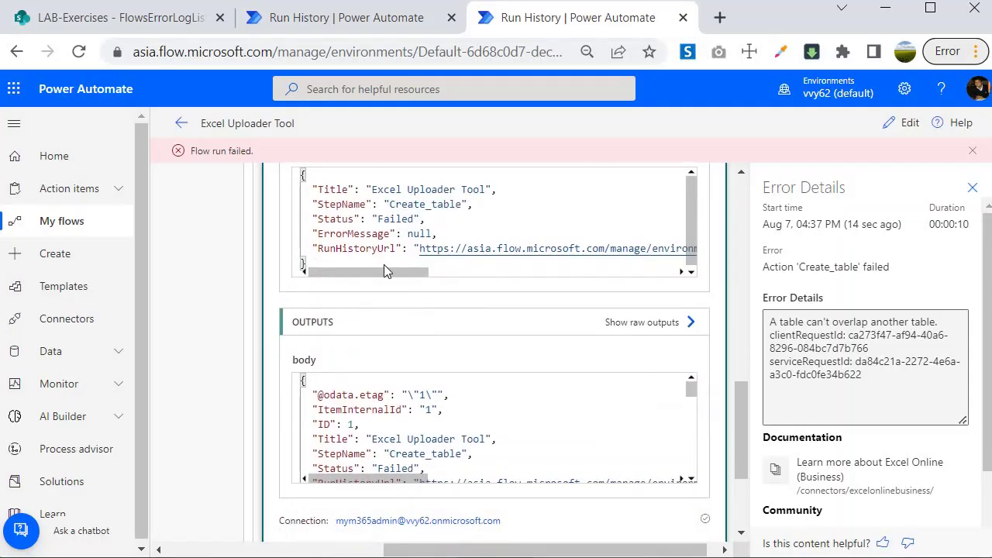
{"action": "double_click", "coordinate": [421, 234]}
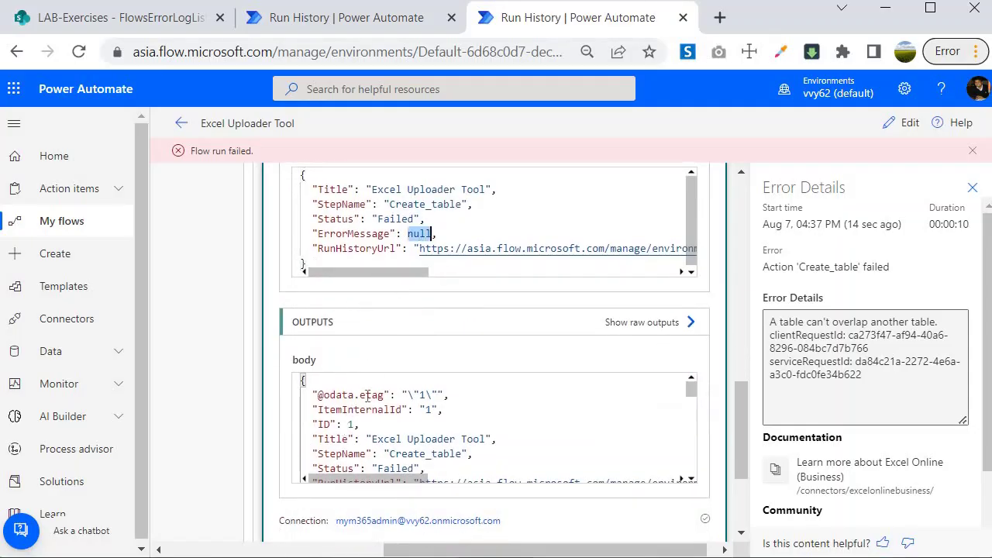
Step: Expand the Filter Application Logic action and examine its output body to locate where the error message is nested
{"action": "scroll", "coordinate": [359, 419], "scroll_direction": "up", "scroll_amount": 5}
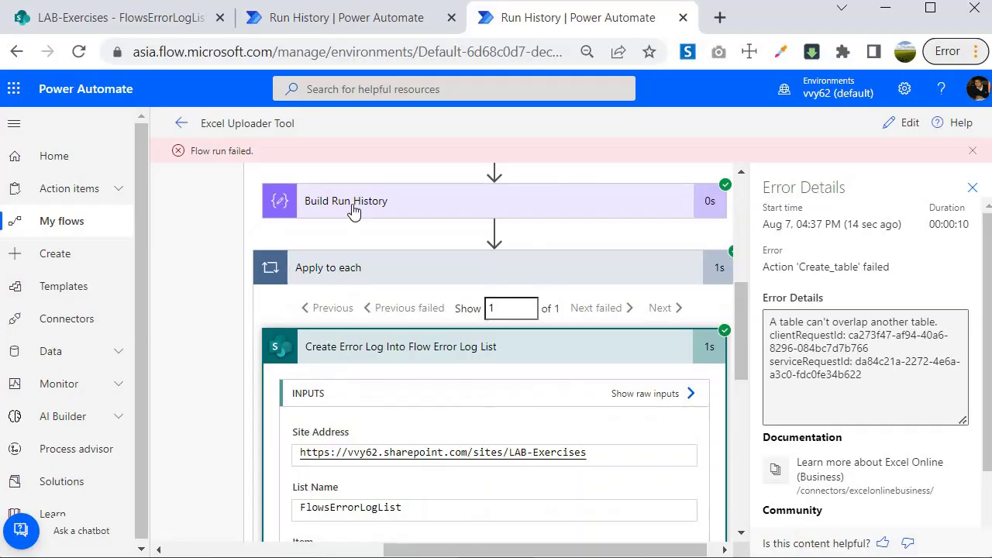
{"action": "scroll", "coordinate": [296, 445], "scroll_direction": "up", "scroll_amount": 3}
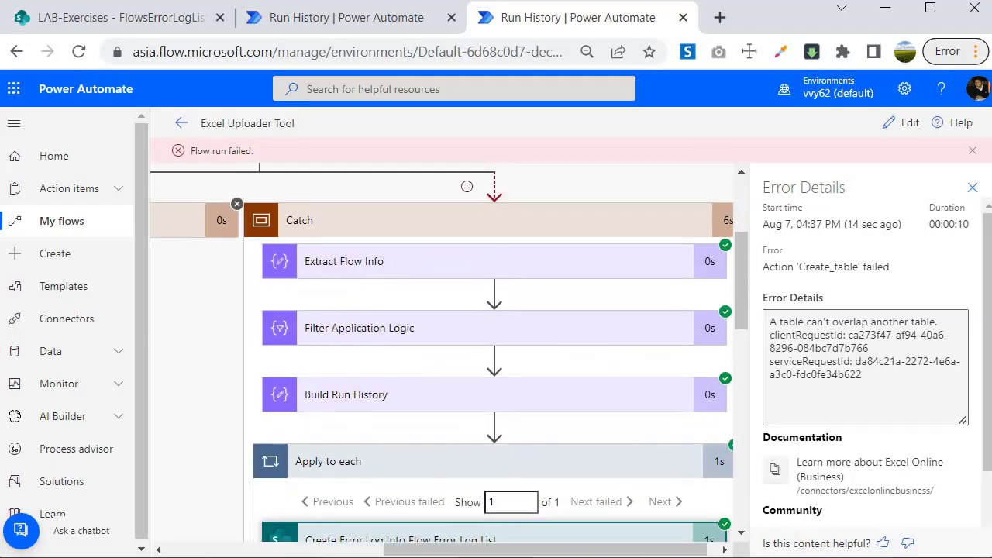
{"action": "left_click", "coordinate": [362, 326]}
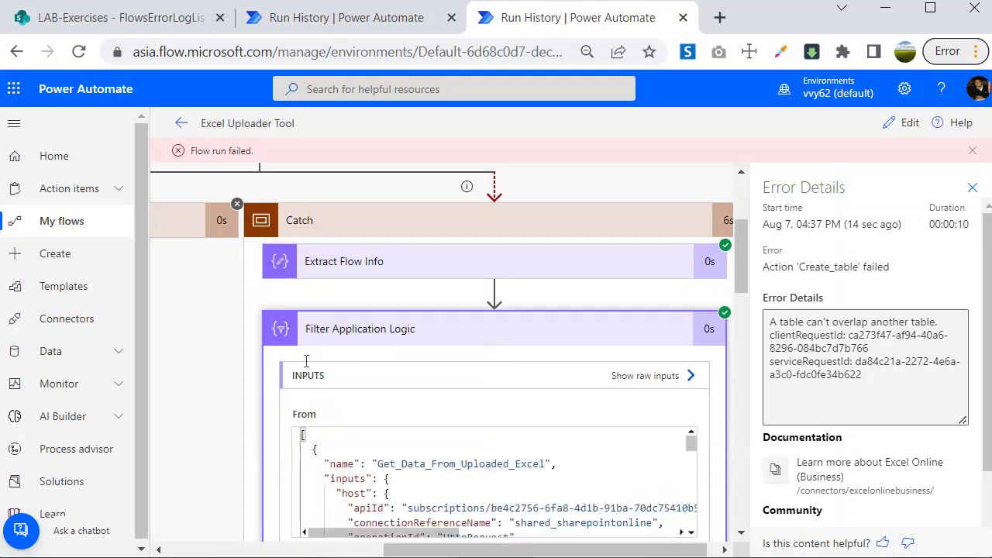
{"action": "scroll", "coordinate": [314, 384], "scroll_direction": "down", "scroll_amount": 3}
{"action": "scroll", "coordinate": [295, 395], "scroll_direction": "down", "scroll_amount": 5}
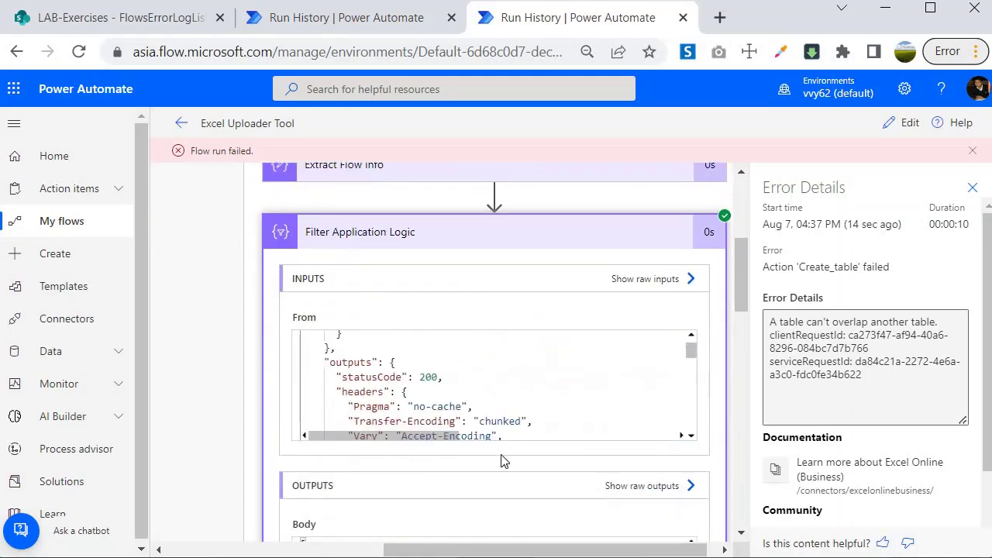
{"action": "scroll", "coordinate": [505, 461], "scroll_direction": "down", "scroll_amount": 4}
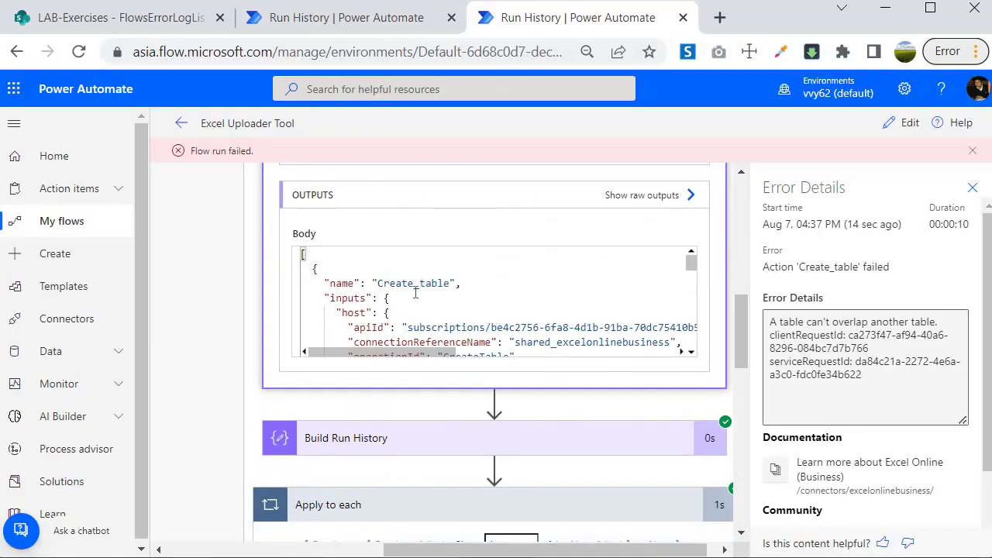
{"action": "scroll", "coordinate": [415, 293], "scroll_direction": "down", "scroll_amount": 5}
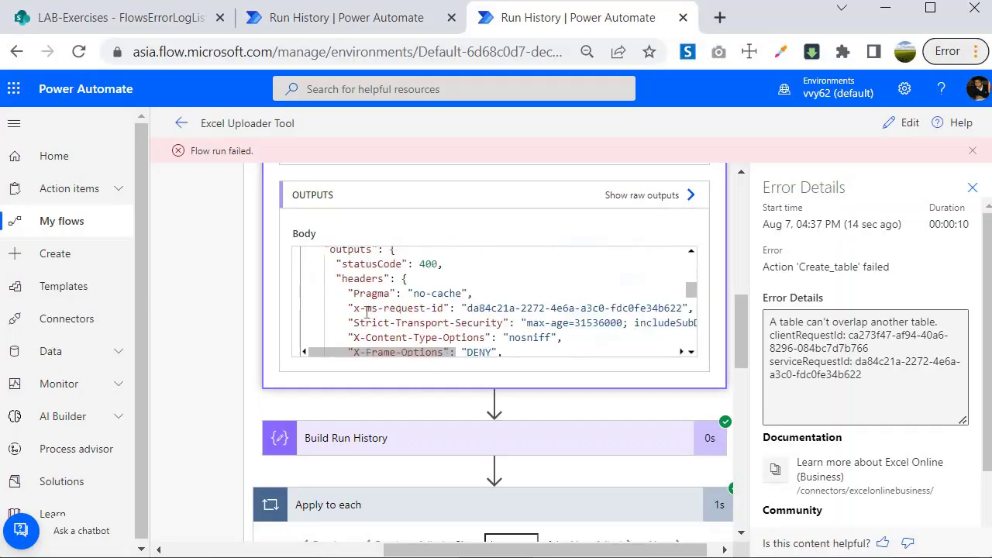
{"action": "scroll", "coordinate": [367, 311], "scroll_direction": "down", "scroll_amount": 5}
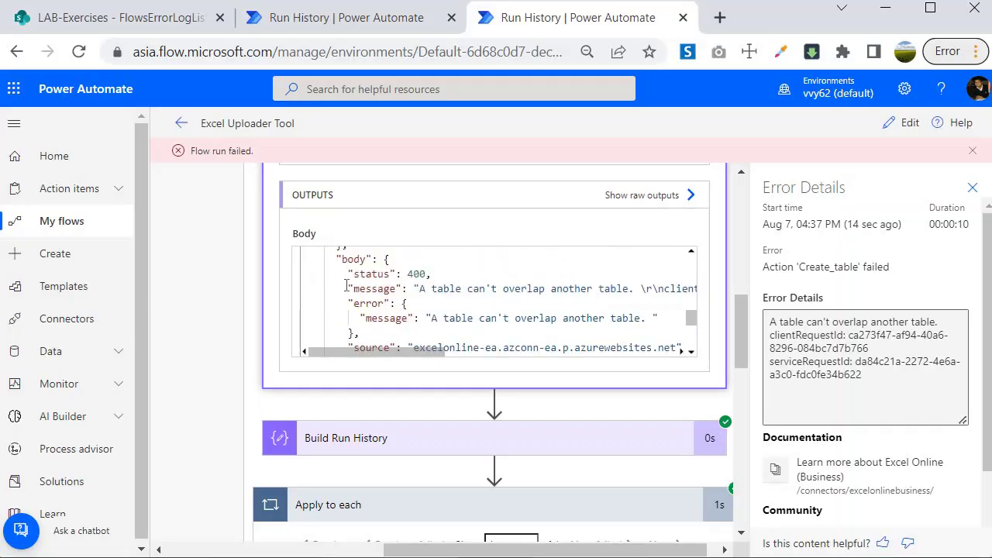
{"action": "double_click", "coordinate": [368, 304]}
{"action": "double_click", "coordinate": [403, 319]}
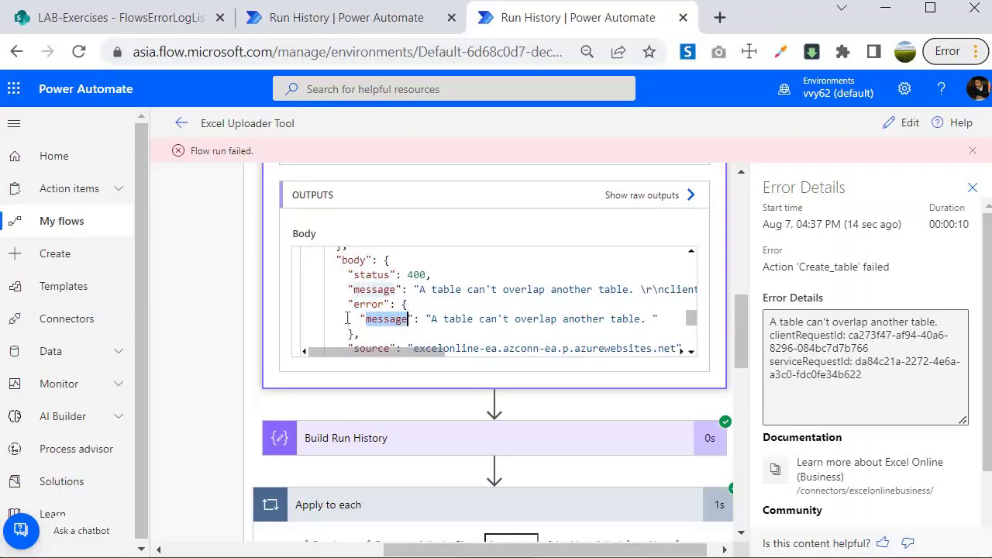
{"action": "scroll", "coordinate": [345, 315], "scroll_direction": "up", "scroll_amount": 1}
{"action": "left_click_drag", "start_coordinate": [344, 311], "coordinate": [367, 309]}
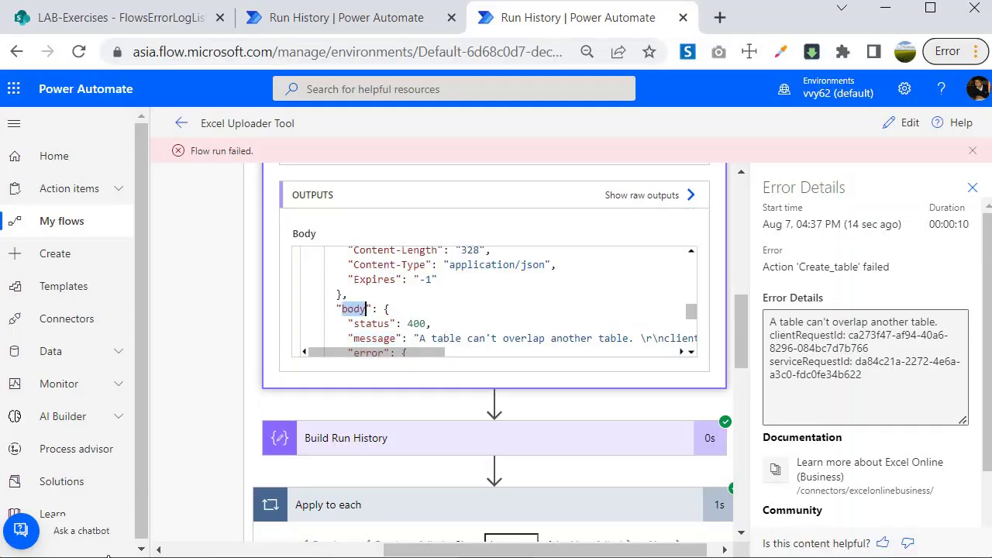
{"action": "key", "text": "ctrl+a"}
{"action": "scroll", "coordinate": [367, 309], "scroll_direction": "down", "scroll_amount": 1}
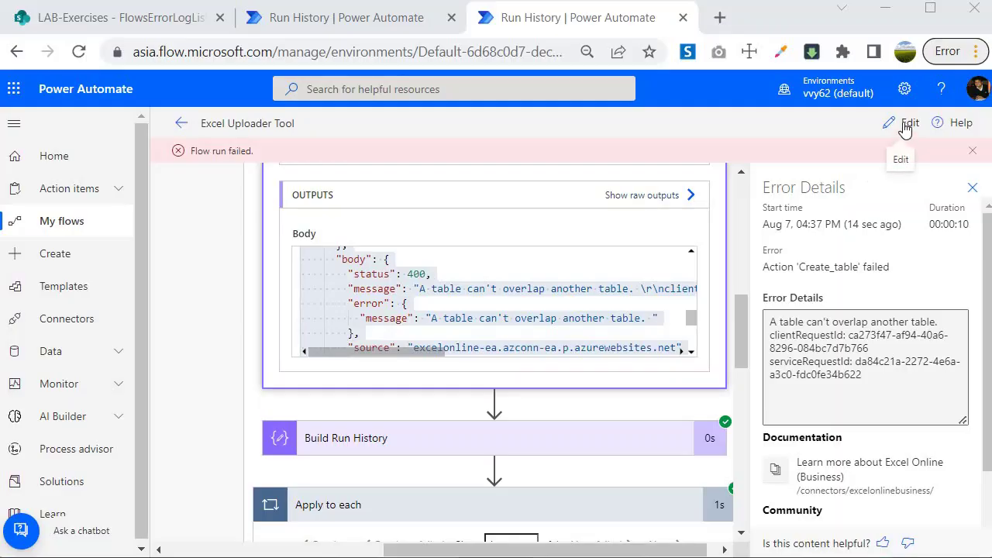
Step: Edit the flow and update the ErrorMessage expression in the error log item to item()?['body']?['error']?['message']
{"action": "left_click", "coordinate": [906, 124]}
{"action": "scroll", "coordinate": [819, 466], "scroll_direction": "down", "scroll_amount": 4}
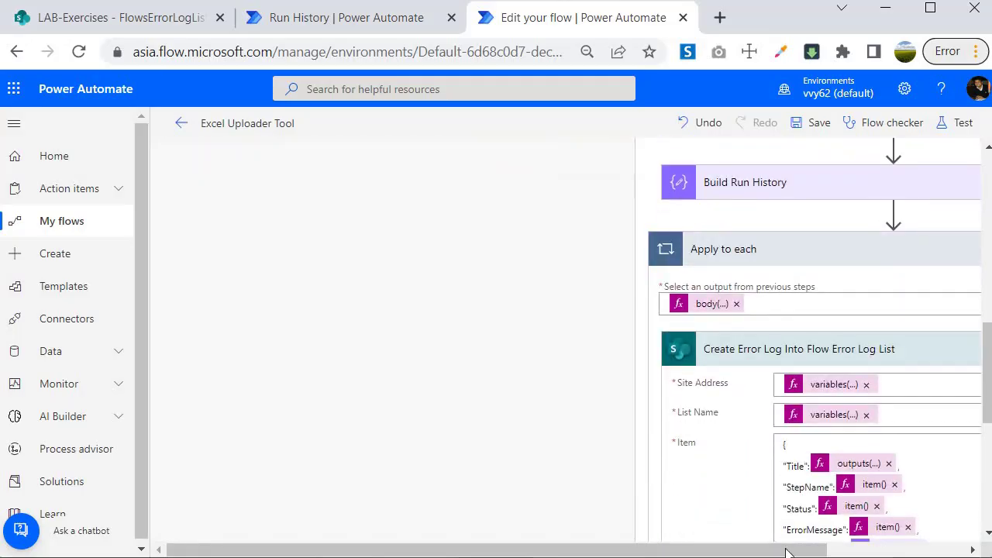
{"action": "left_click_drag", "start_coordinate": [785, 552], "coordinate": [822, 410]}
{"action": "scroll", "coordinate": [822, 410], "scroll_direction": "down", "scroll_amount": 4}
{"action": "left_click", "coordinate": [766, 237]}
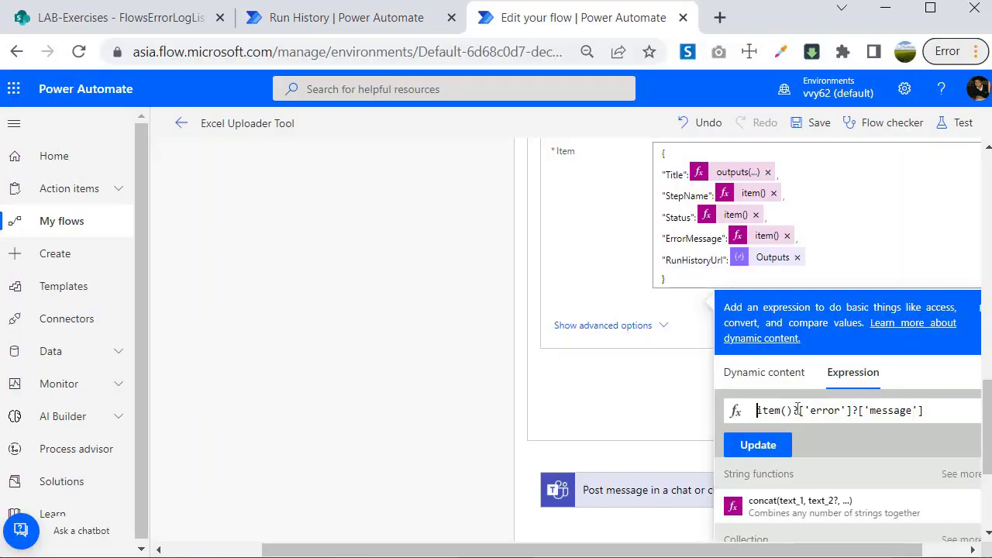
{"action": "type", "text": "["}
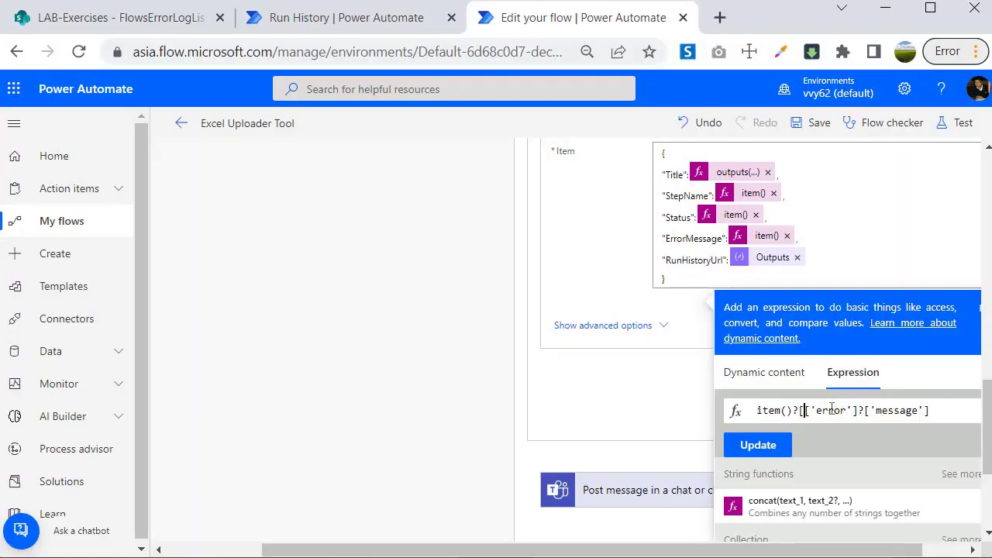
{"action": "type", "text": "'body"}
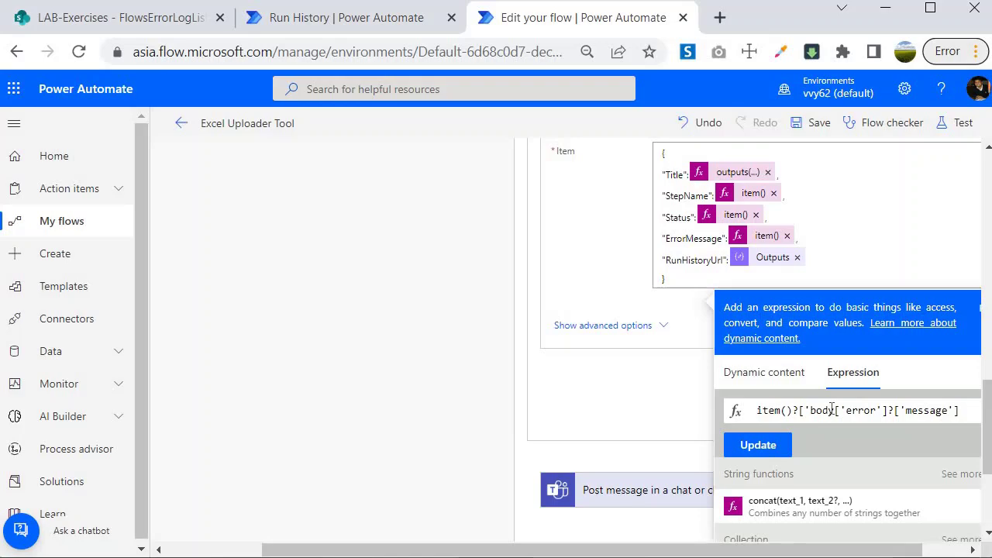
{"action": "type", "text": "']?"}
{"action": "left_click", "coordinate": [759, 445]}
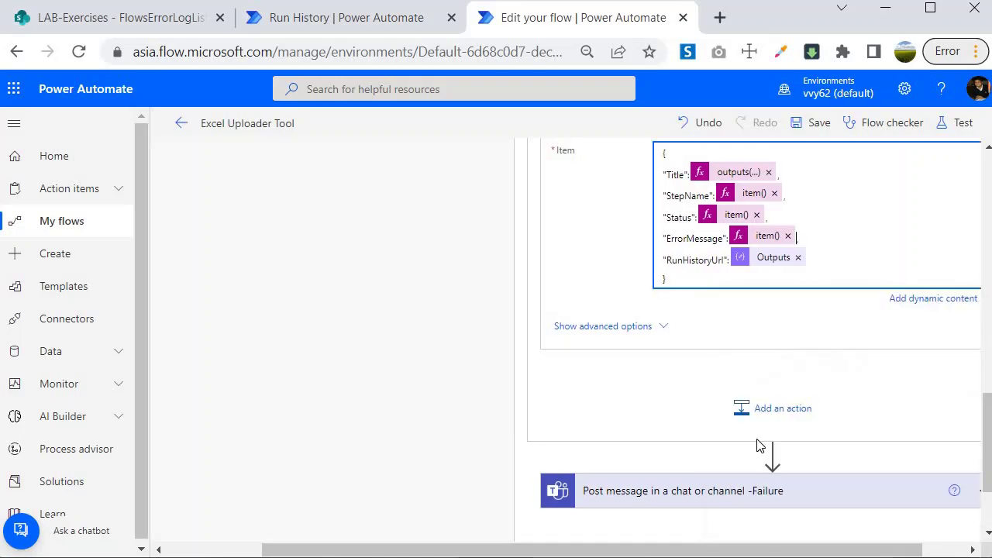
Step: Save the flow and test it automatically with a recently used trigger
{"action": "left_click", "coordinate": [814, 127]}
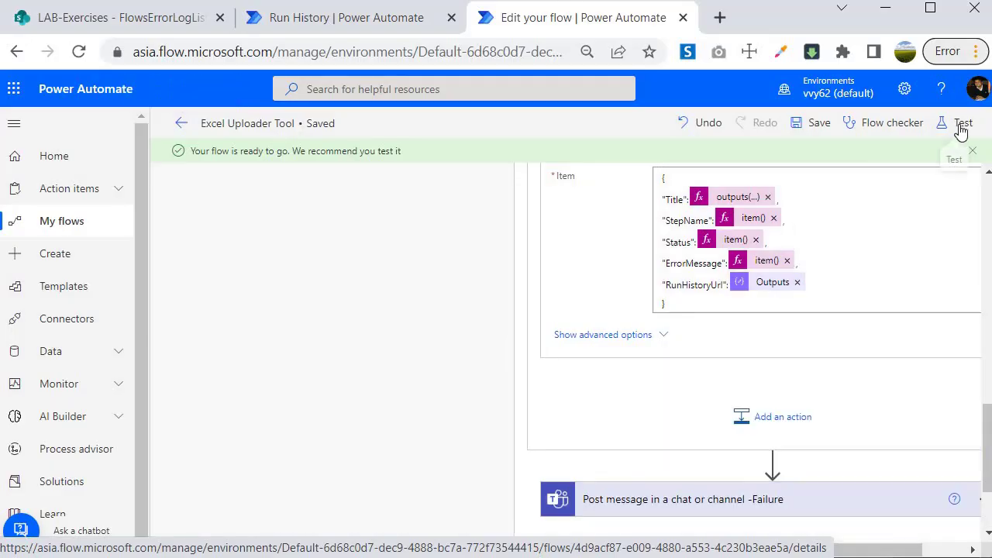
{"action": "left_click", "coordinate": [961, 128]}
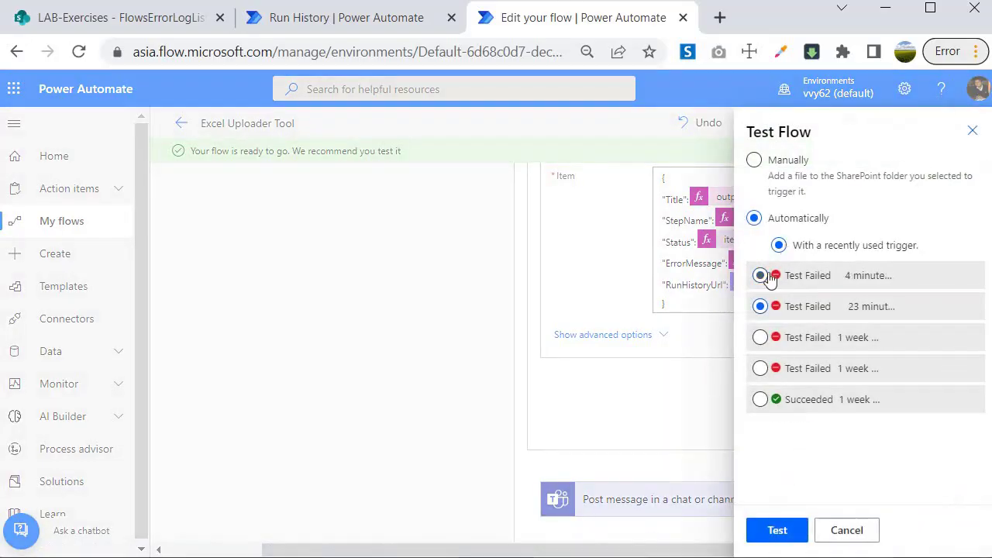
{"action": "left_click", "coordinate": [773, 532]}
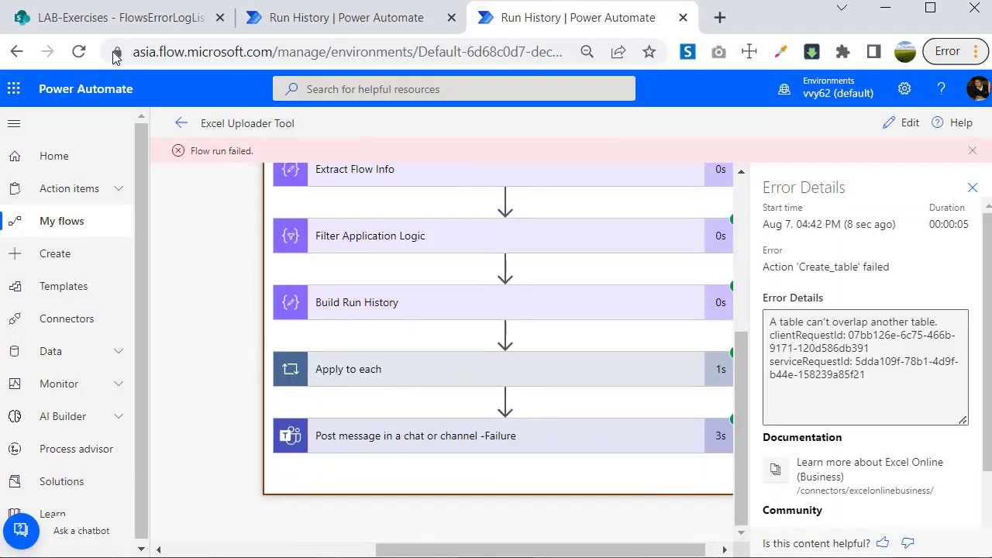
Step: Check the ErrorMessage column in SharePoint's FlowsErrorLogList, and trace the message's parent nodes in the Filter Application Logic output of the new run
{"action": "left_click", "coordinate": [66, 29]}
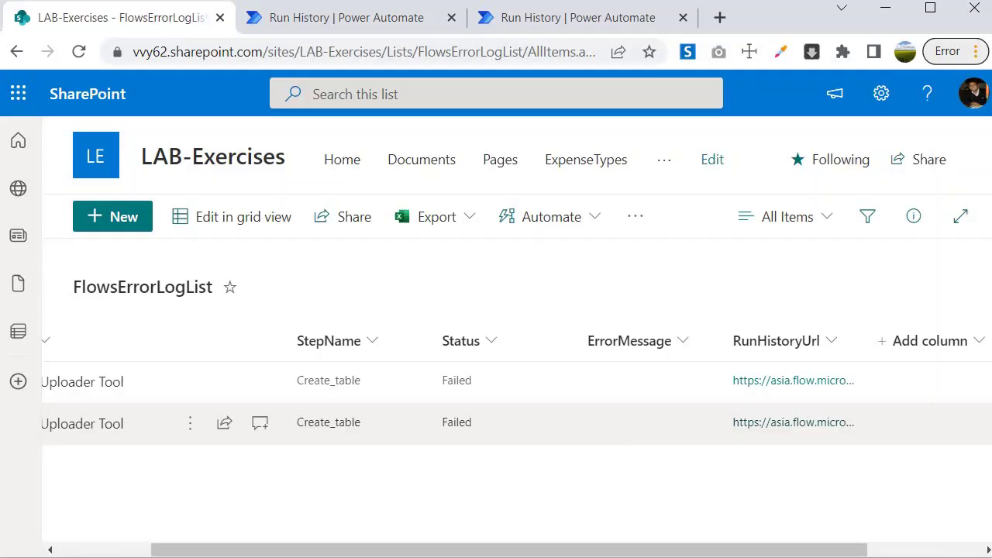
{"action": "left_click", "coordinate": [577, 24]}
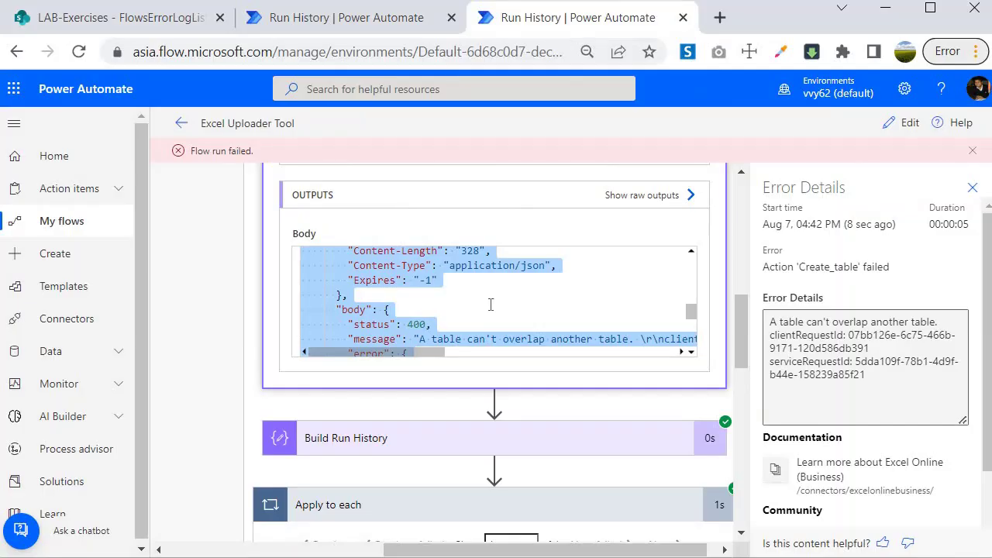
{"action": "left_click", "coordinate": [441, 301]}
{"action": "scroll", "coordinate": [331, 327], "scroll_direction": "up", "scroll_amount": 1}
{"action": "scroll", "coordinate": [345, 320], "scroll_direction": "down", "scroll_amount": 1}
{"action": "scroll", "coordinate": [351, 316], "scroll_direction": "down", "scroll_amount": 1}
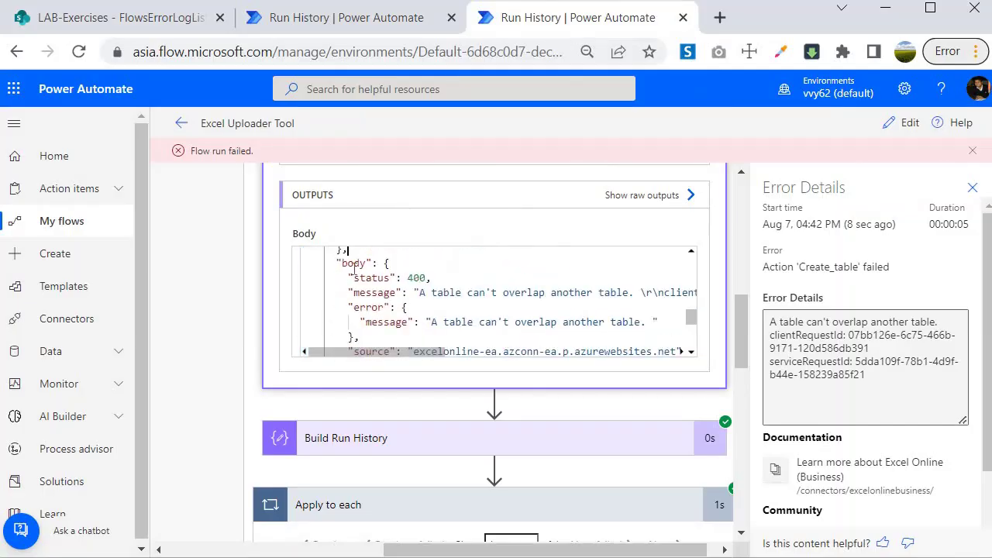
{"action": "scroll", "coordinate": [345, 279], "scroll_direction": "up", "scroll_amount": 5}
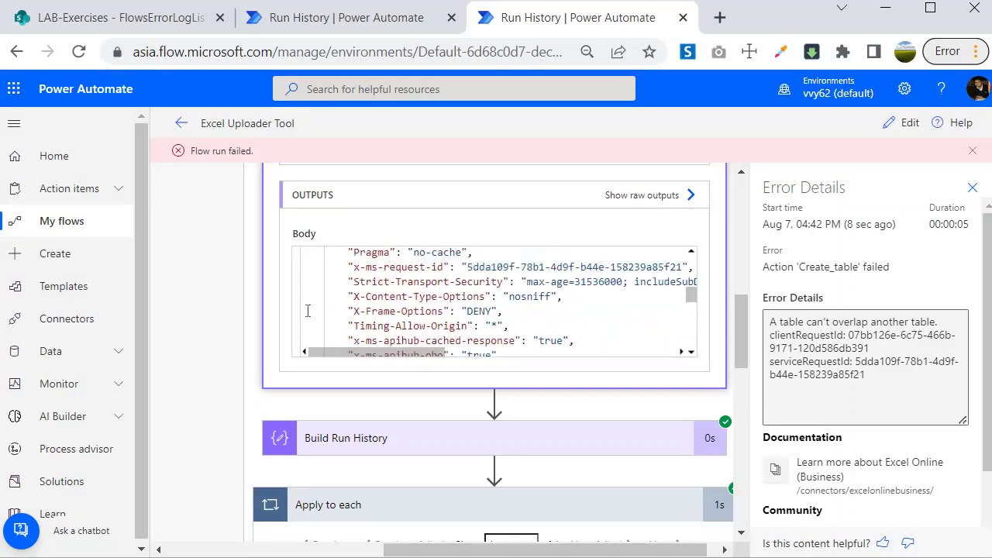
{"action": "double_click", "coordinate": [341, 305]}
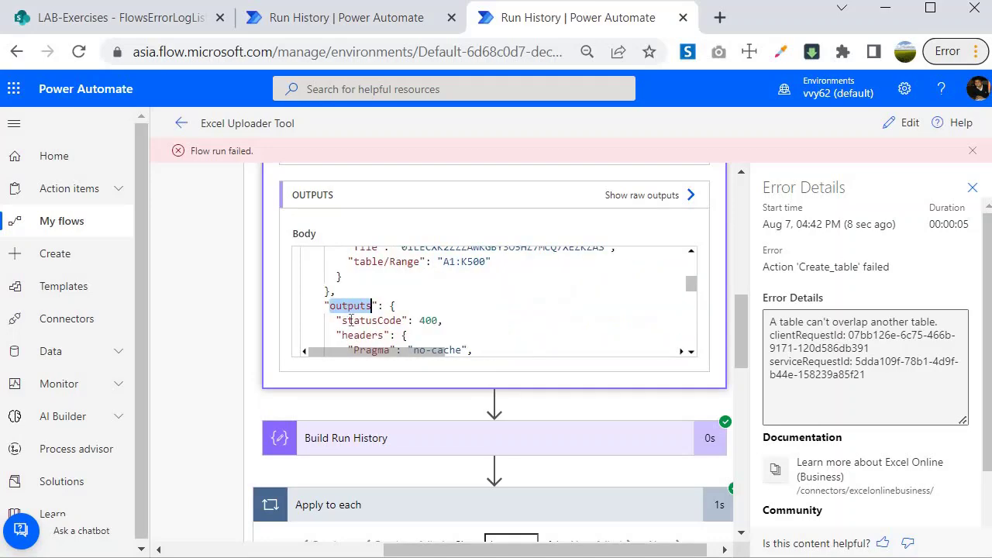
{"action": "scroll", "coordinate": [345, 307], "scroll_direction": "down", "scroll_amount": 2}
{"action": "scroll", "coordinate": [356, 307], "scroll_direction": "up", "scroll_amount": 2}
Step: Copy the entire Filter Application Logic output body into a blank Notepad document and bring its outputs section into view
{"action": "left_click", "coordinate": [394, 308]}
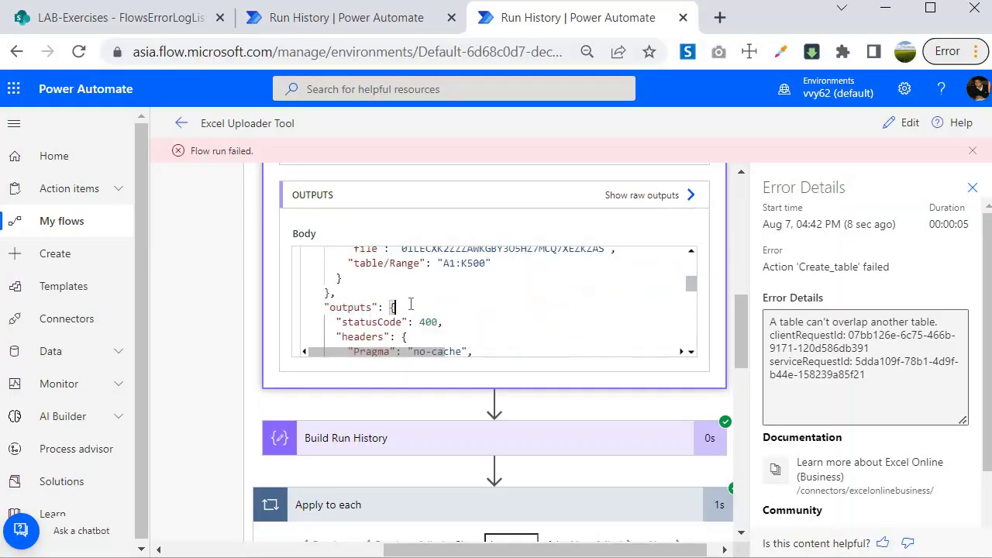
{"action": "key", "text": "ctrl+a"}
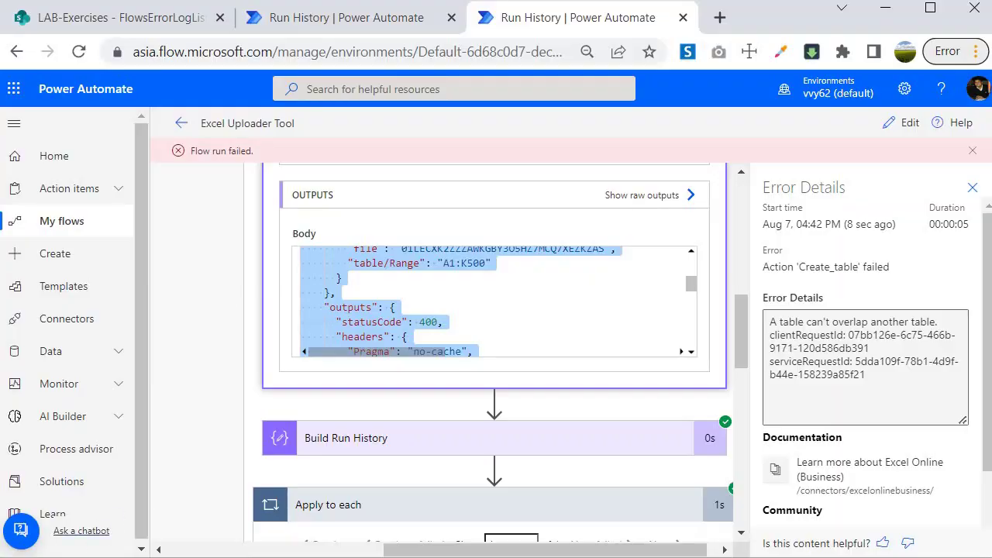
{"action": "key", "text": "alt+Tab"}
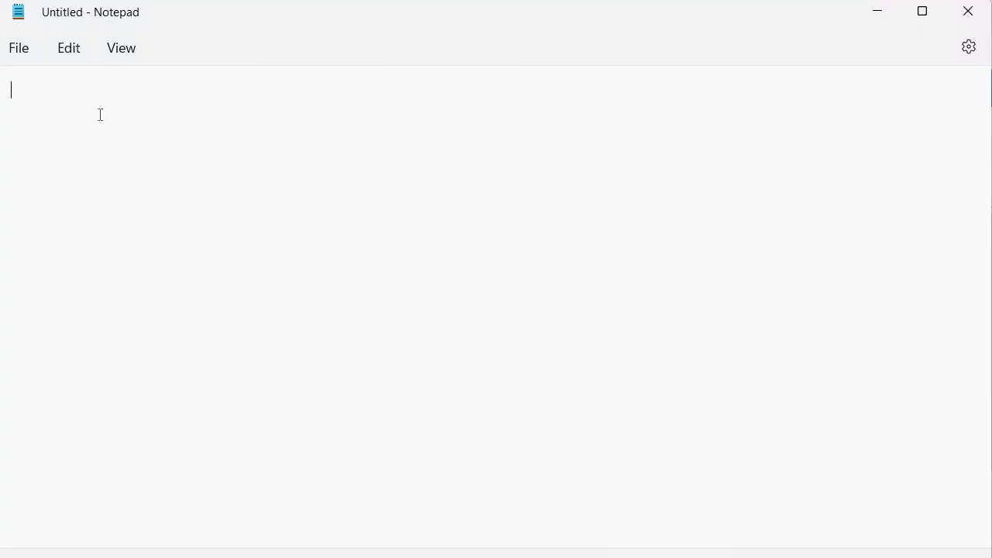
{"action": "key", "text": "ctrl+v"}
{"action": "scroll", "coordinate": [72, 243], "scroll_direction": "up", "scroll_amount": 10}
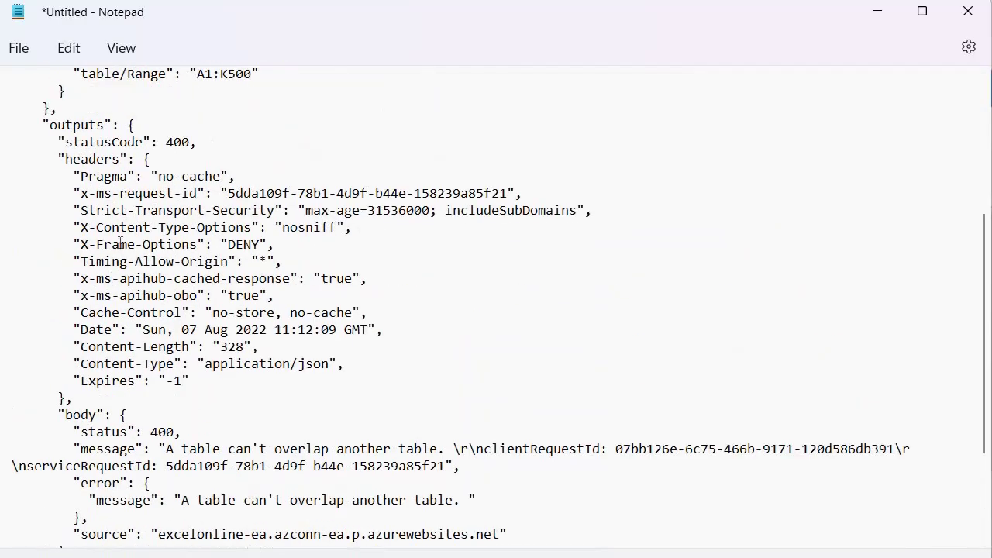
Step: Examine the outputs node in the Notepad copy and trace where its nested body object begins
{"action": "scroll", "coordinate": [65, 299], "scroll_direction": "down", "scroll_amount": 5}
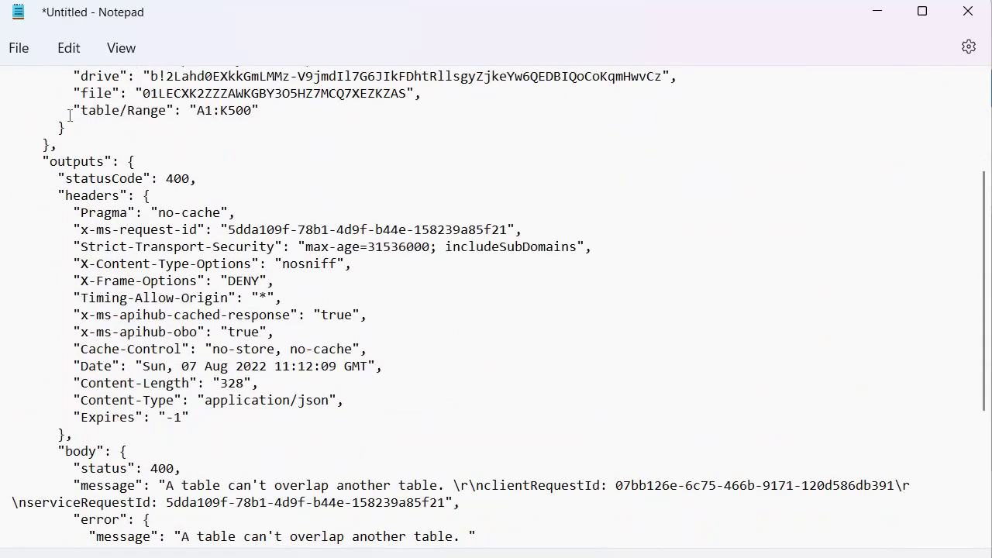
{"action": "left_click_drag", "start_coordinate": [42, 161], "coordinate": [112, 161]}
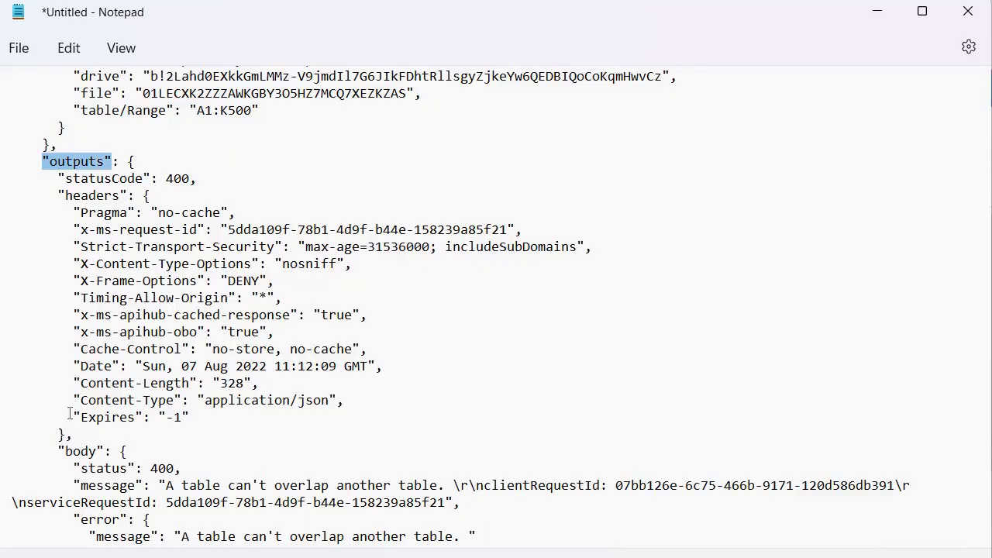
{"action": "left_click_drag", "start_coordinate": [130, 162], "coordinate": [118, 333]}
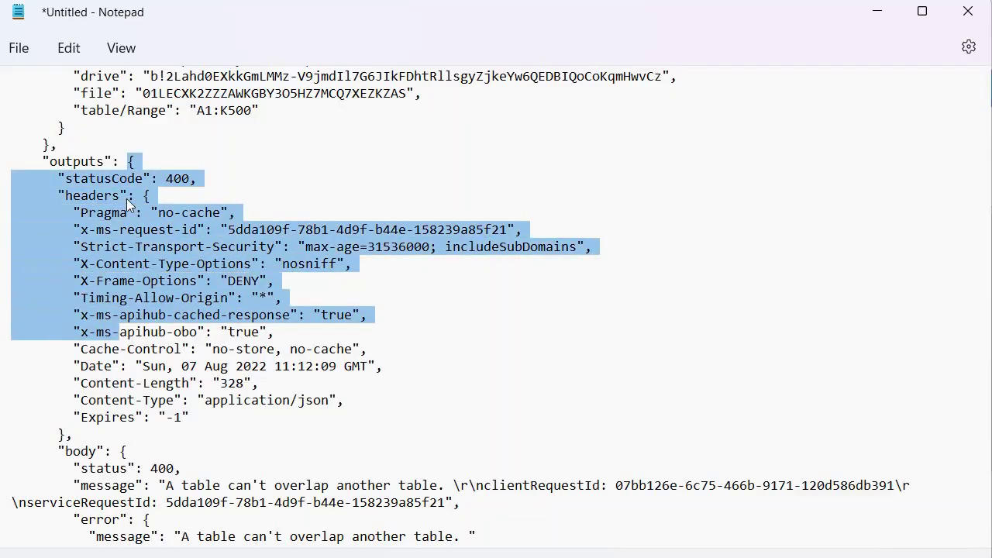
{"action": "left_click_drag", "start_coordinate": [132, 161], "coordinate": [150, 400]}
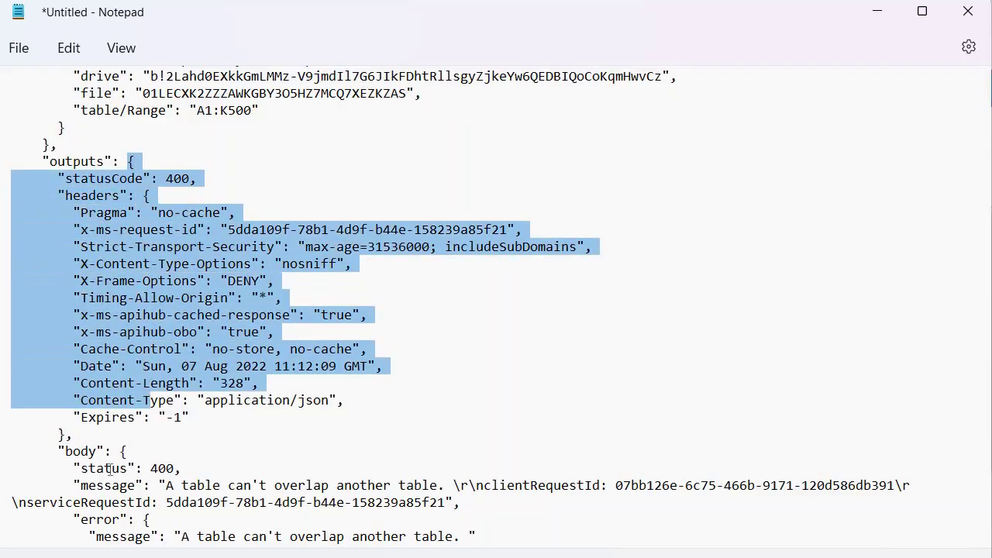
{"action": "left_click", "coordinate": [81, 347]}
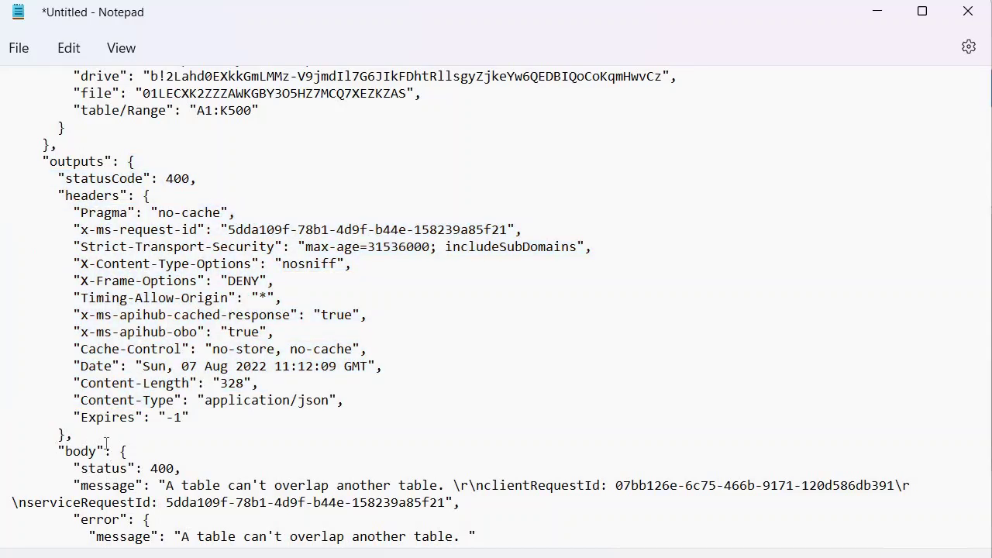
{"action": "left_click_drag", "start_coordinate": [51, 451], "coordinate": [107, 448]}
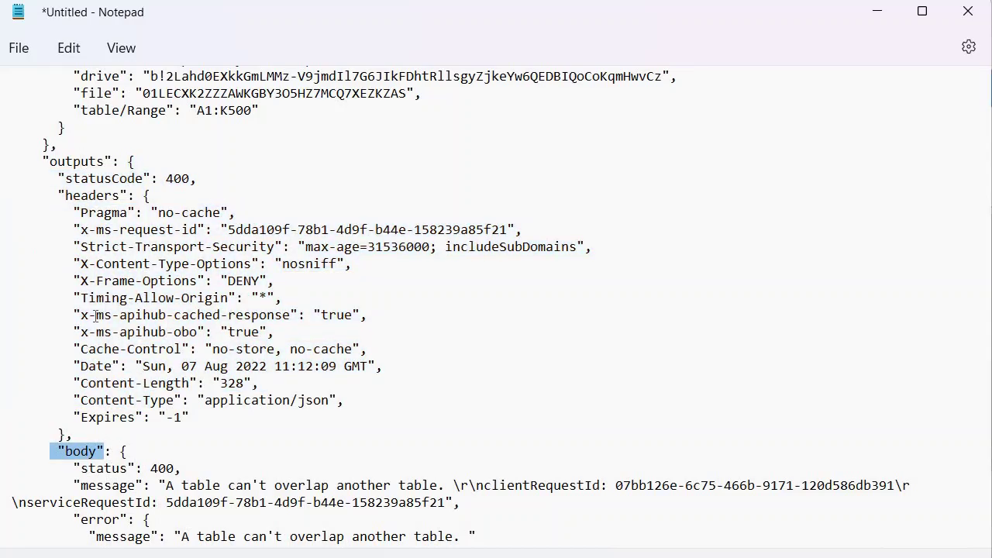
{"action": "left_click", "coordinate": [88, 179]}
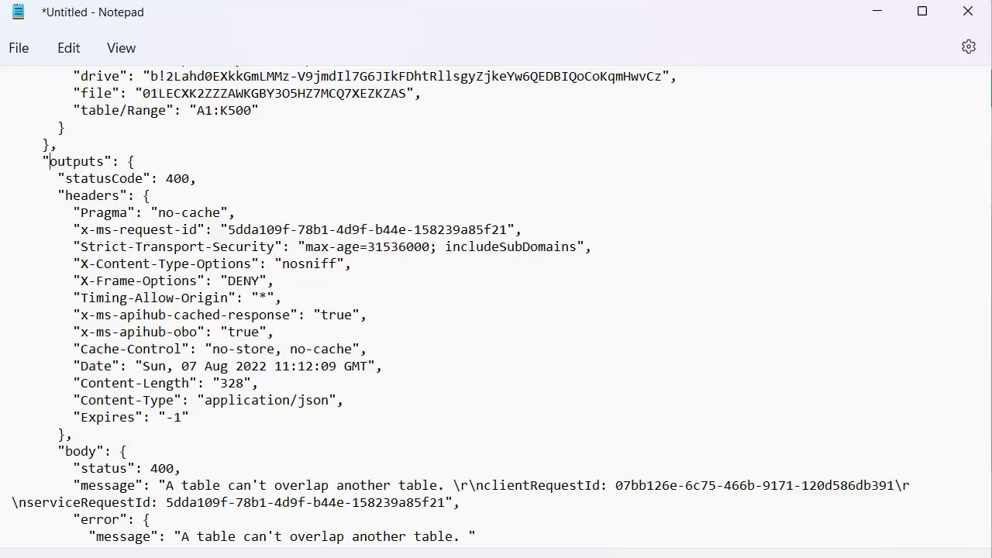
{"action": "double_click", "coordinate": [89, 456]}
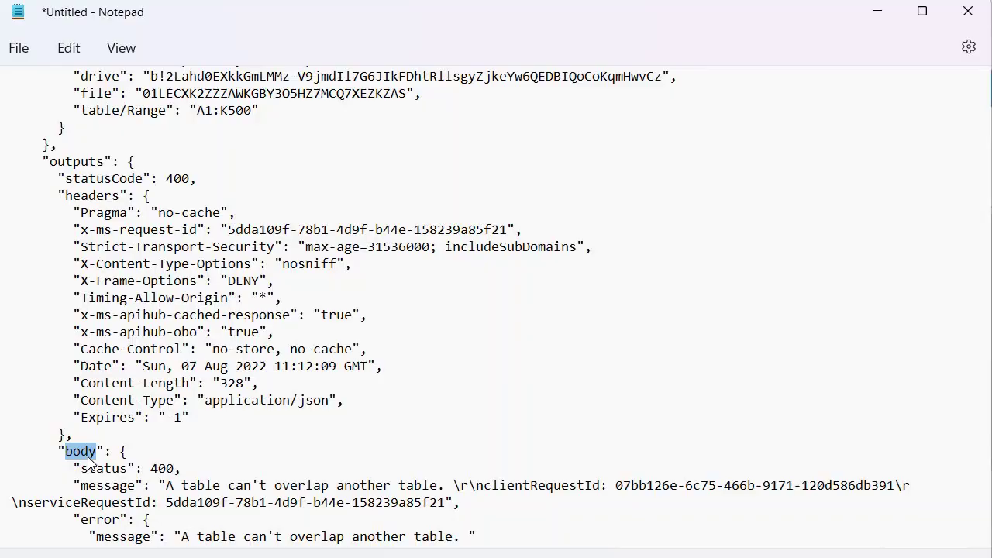
Step: Trace the error text's path through outputs, body, error and message in the Notepad copy
{"action": "scroll", "coordinate": [101, 446], "scroll_direction": "down", "scroll_amount": 1}
{"action": "double_click", "coordinate": [108, 485]}
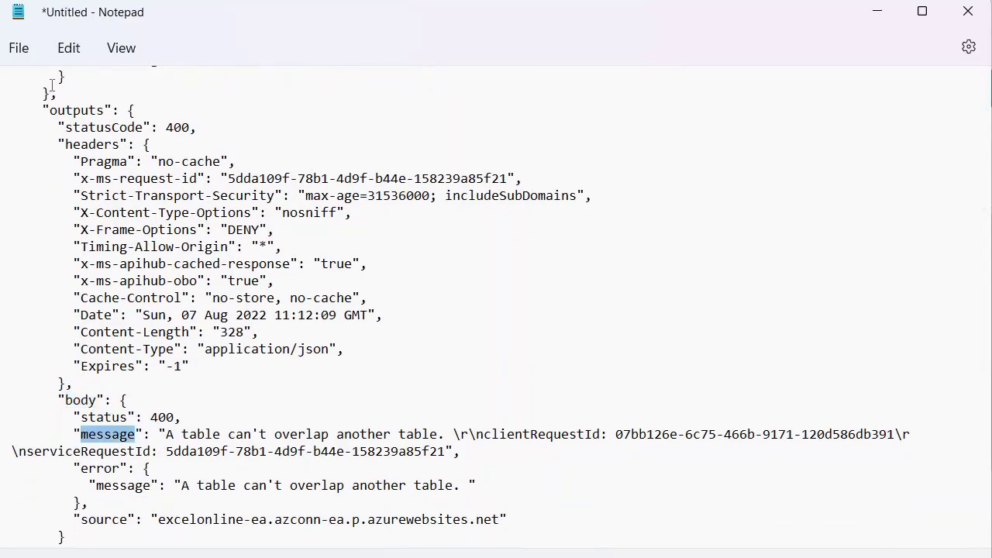
{"action": "double_click", "coordinate": [86, 113]}
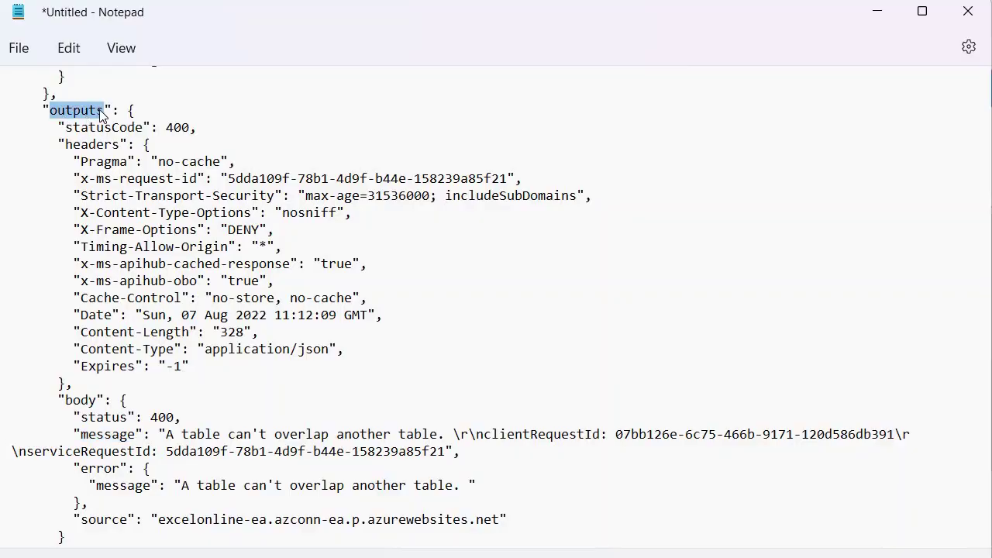
{"action": "double_click", "coordinate": [75, 403]}
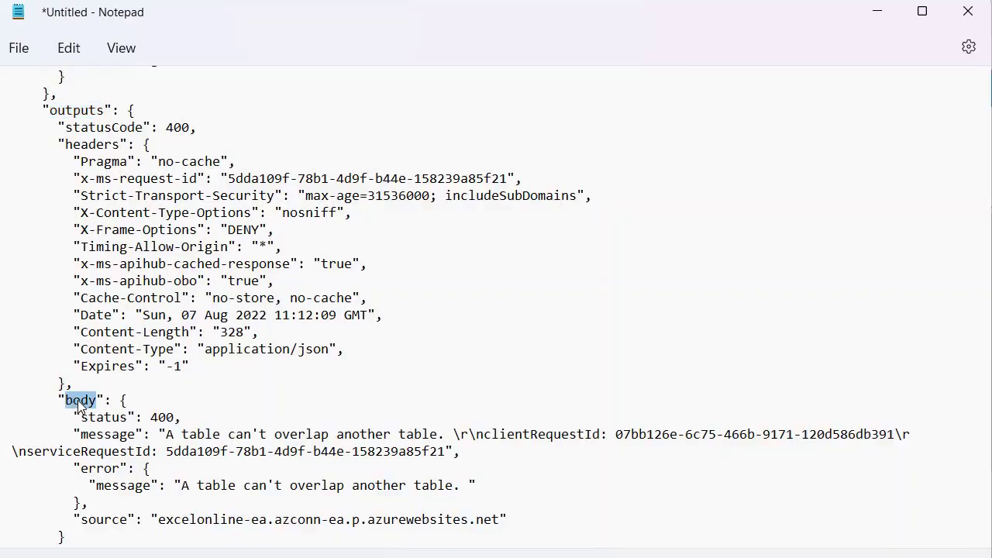
{"action": "triple_click", "coordinate": [105, 470]}
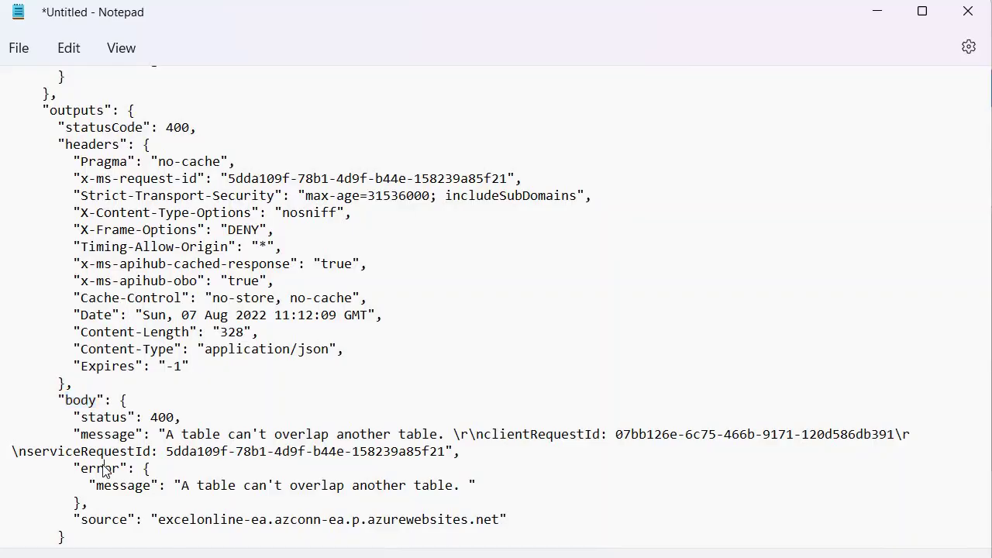
{"action": "left_click", "coordinate": [104, 470]}
{"action": "left_click", "coordinate": [114, 487]}
{"action": "triple_click", "coordinate": [113, 488]}
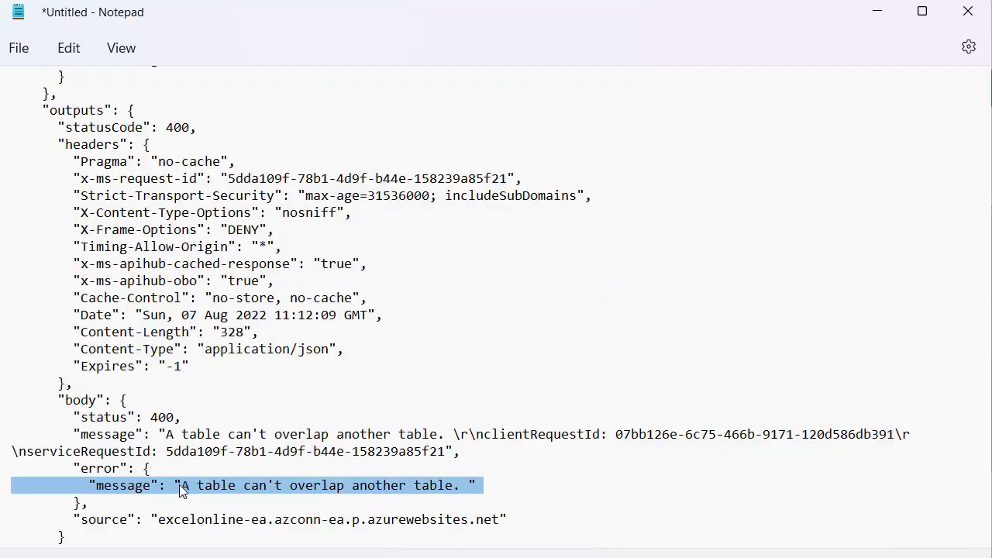
{"action": "left_click_drag", "start_coordinate": [181, 487], "coordinate": [471, 488]}
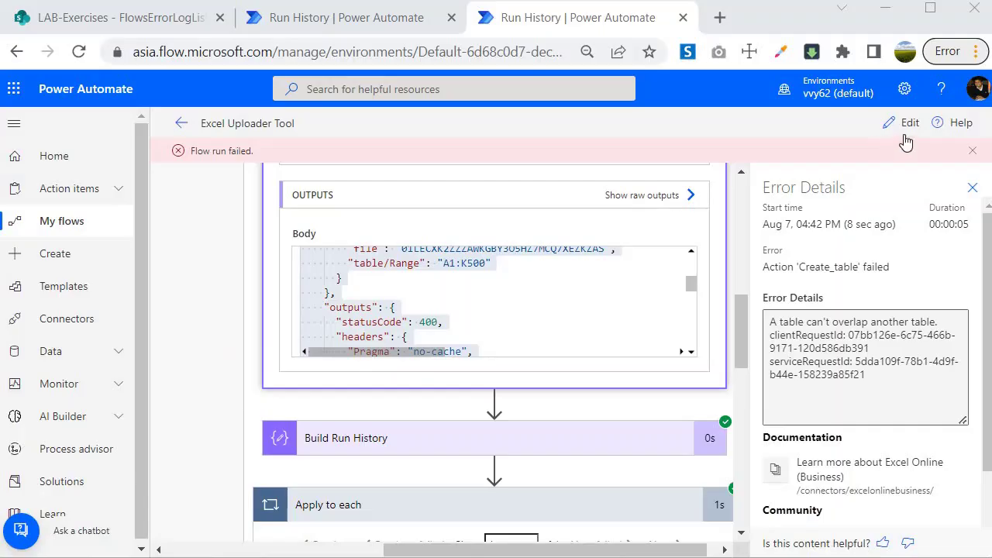
Step: Edit the flow and update the error log item's ErrorMessage expression to item()?['outputs']?['body']?['error']?['message']
{"action": "left_click", "coordinate": [900, 122]}
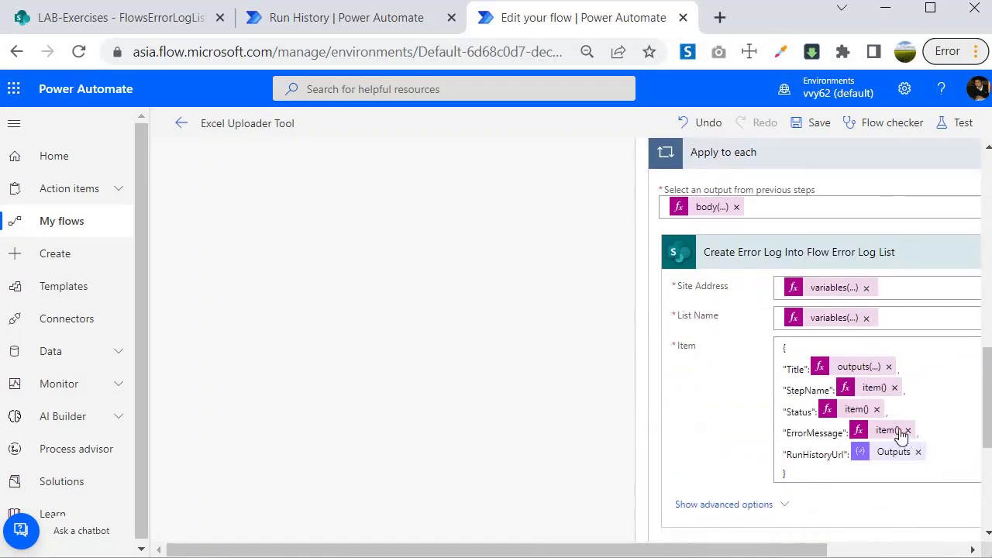
{"action": "left_click", "coordinate": [888, 431]}
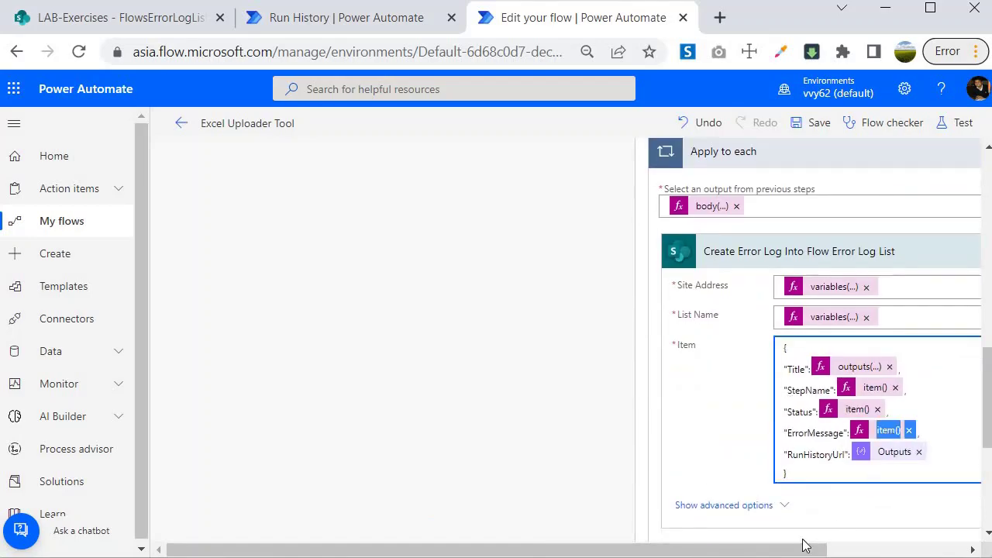
{"action": "key", "text": "Right"}
{"action": "key", "text": "Right"}
{"action": "key", "text": "Right"}
{"action": "key", "text": "Right"}
{"action": "key", "text": "Right"}
{"action": "key", "text": "Right"}
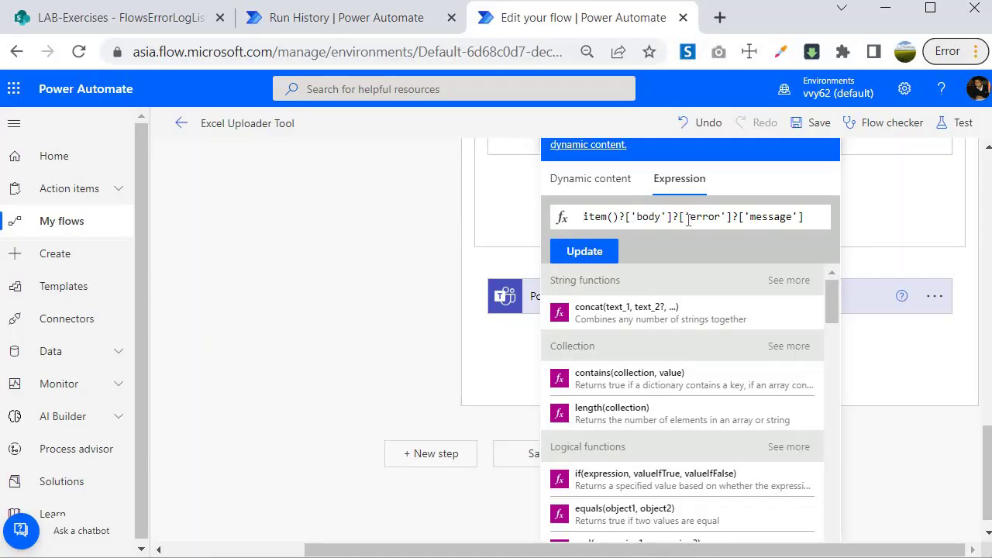
{"action": "type", "text": "['outputs']?"}
{"action": "left_click", "coordinate": [626, 218]}
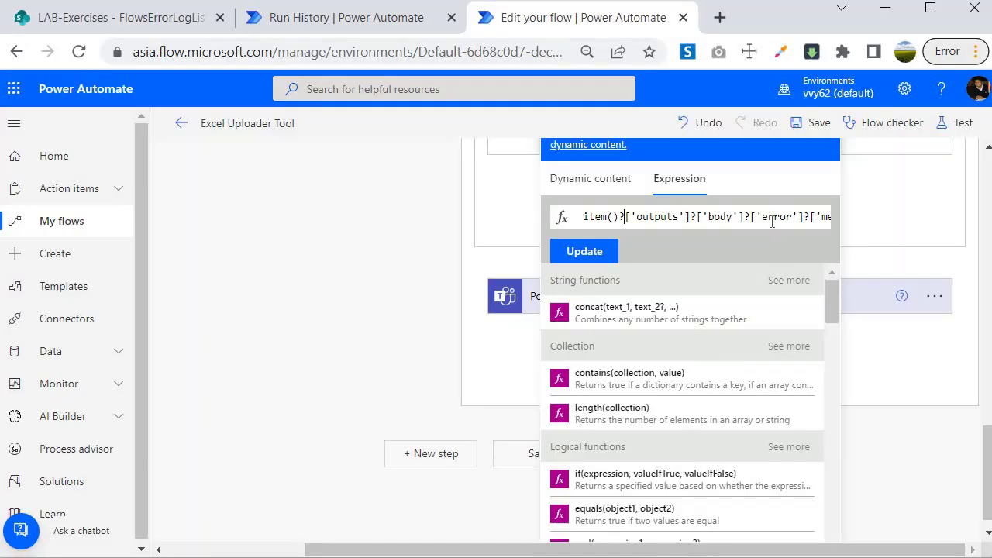
{"action": "key", "text": "End"}
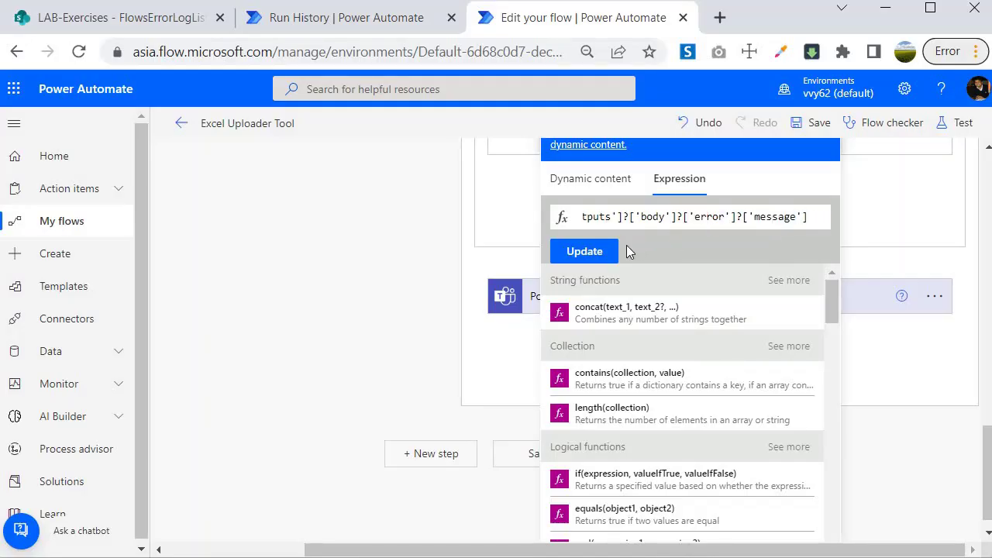
{"action": "left_click", "coordinate": [583, 252]}
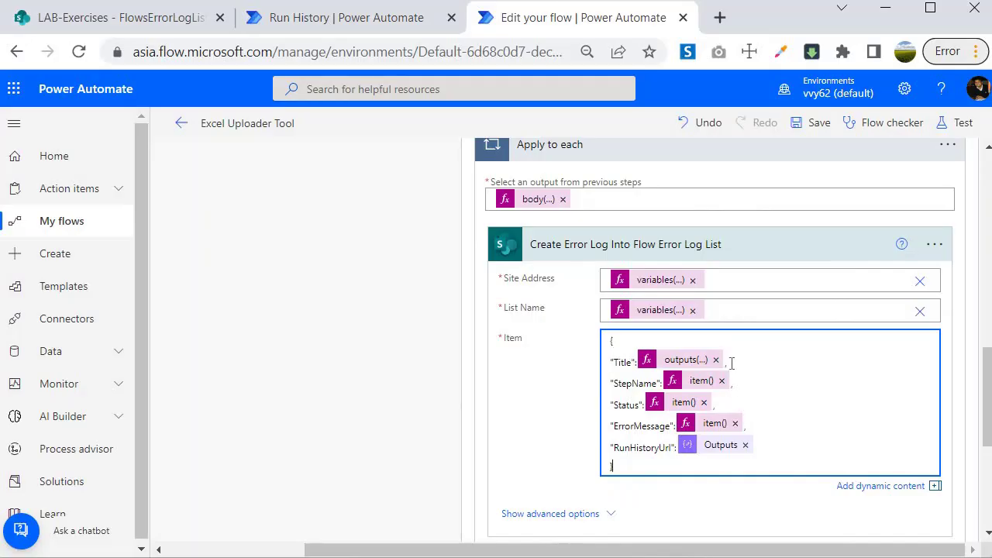
Step: Save the flow and test it automatically with the most recently used trigger, opening the new run's page
{"action": "left_click", "coordinate": [944, 129]}
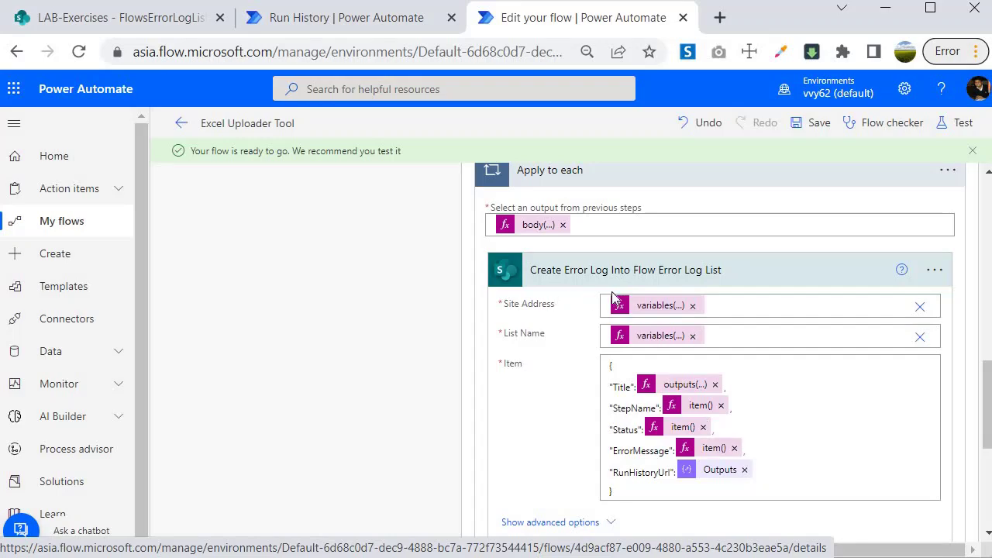
{"action": "left_click", "coordinate": [962, 126]}
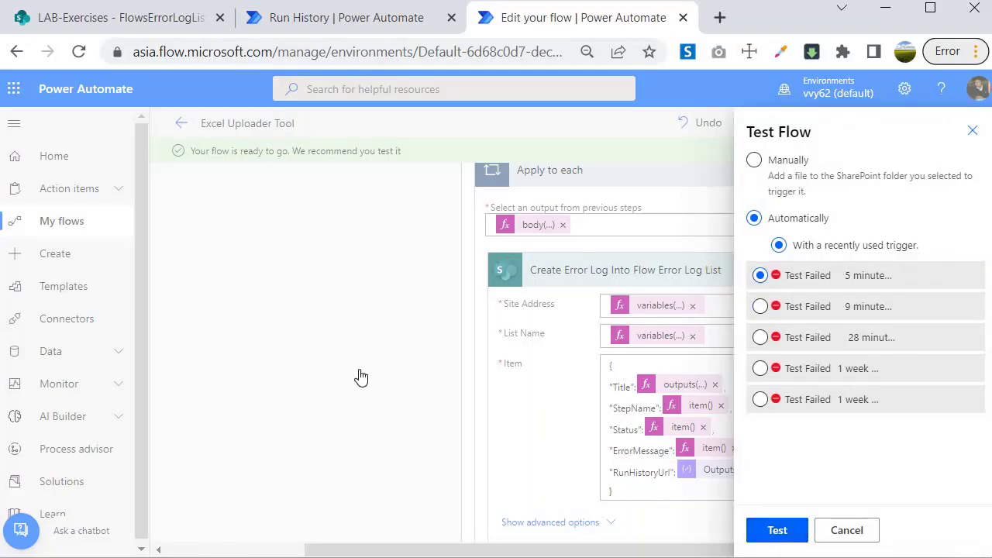
{"action": "left_click", "coordinate": [359, 376]}
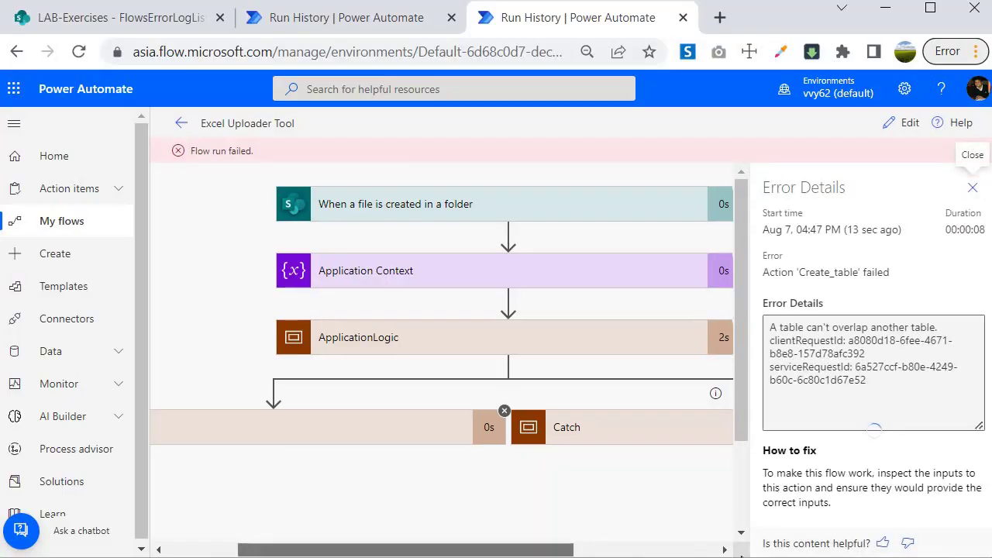
Step: Check the new run's Catch scope and review the newest entry's ErrorMessage and Title in SharePoint's FlowsErrorLogList
{"action": "scroll", "coordinate": [556, 548], "scroll_direction": "right", "scroll_amount": 3}
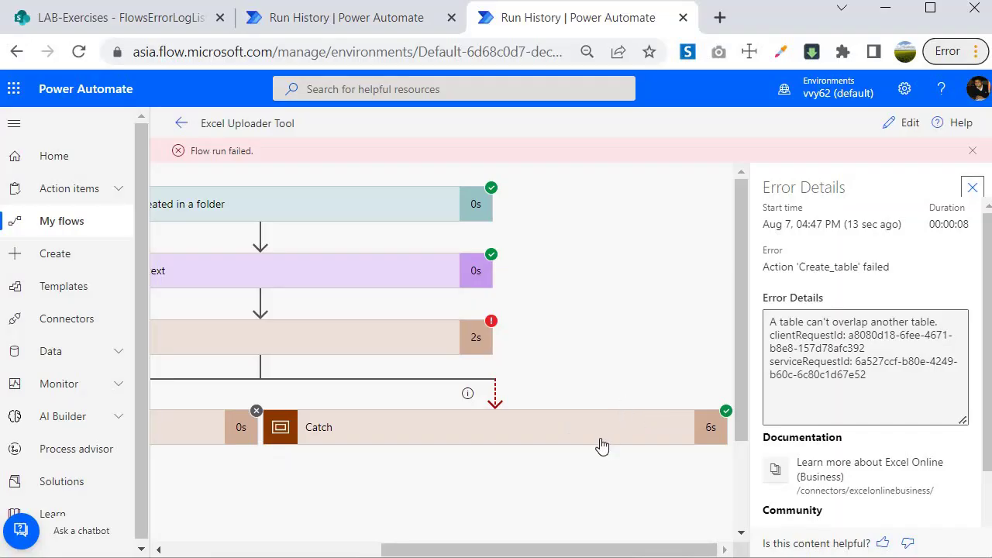
{"action": "left_click", "coordinate": [106, 21]}
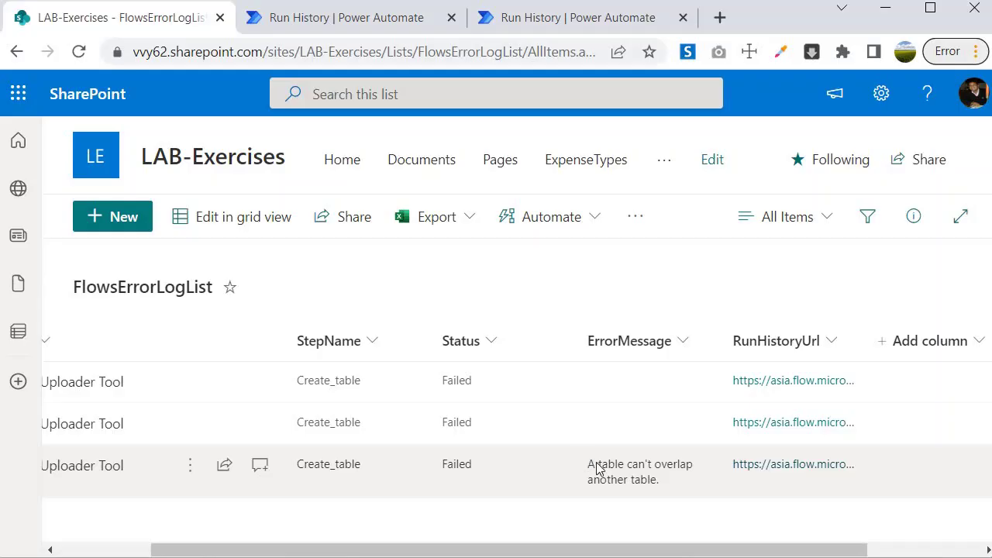
{"action": "left_click", "coordinate": [663, 474]}
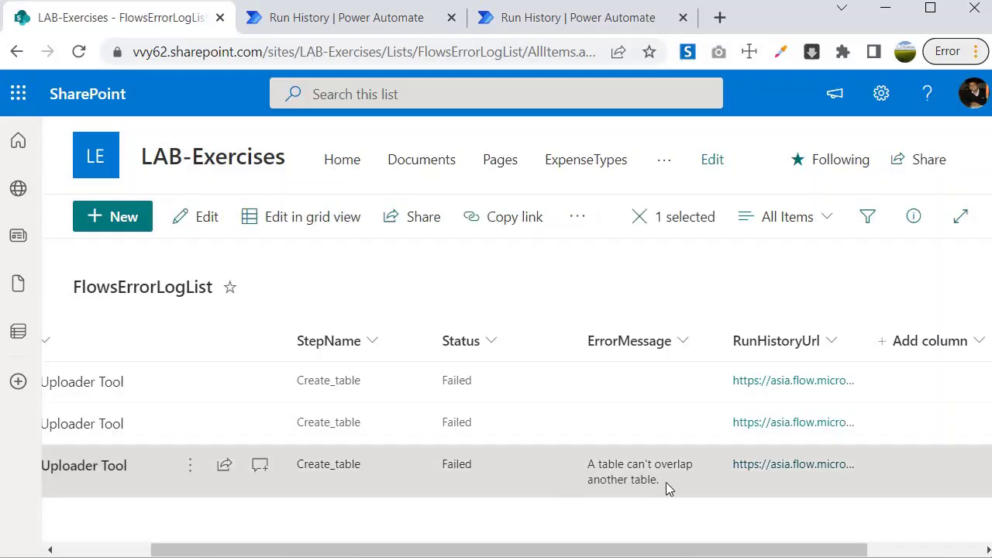
{"action": "left_click_drag", "start_coordinate": [707, 554], "coordinate": [695, 552]}
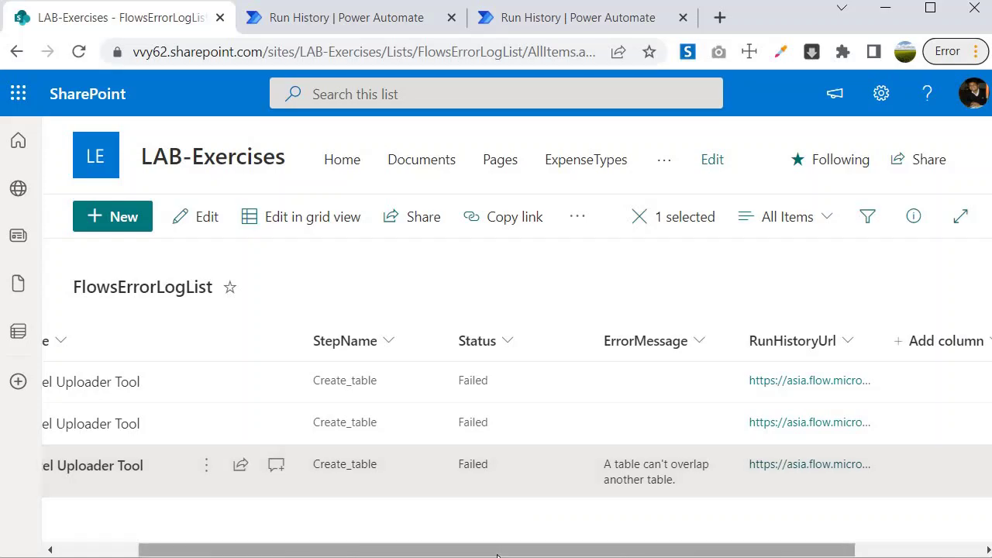
{"action": "left_click_drag", "start_coordinate": [472, 550], "coordinate": [458, 550]}
{"action": "scroll", "coordinate": [373, 538], "scroll_direction": "left", "scroll_amount": 2}
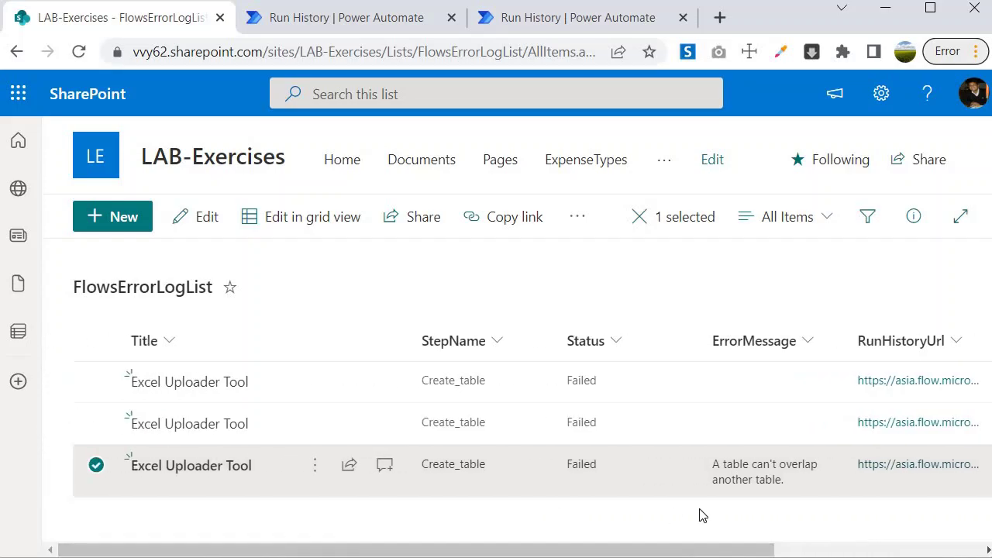